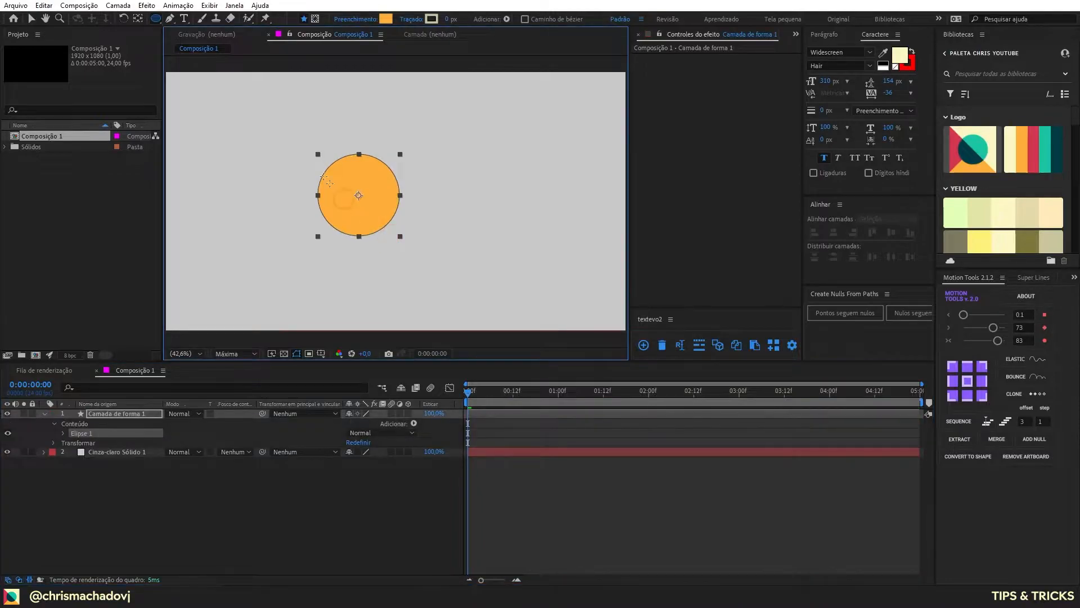
Step: Center the circle's anchor point, center the circle in the composition, and change its fill from orange to medium gray
key("ctrl+alt+Home")
key("ctrl+Home")
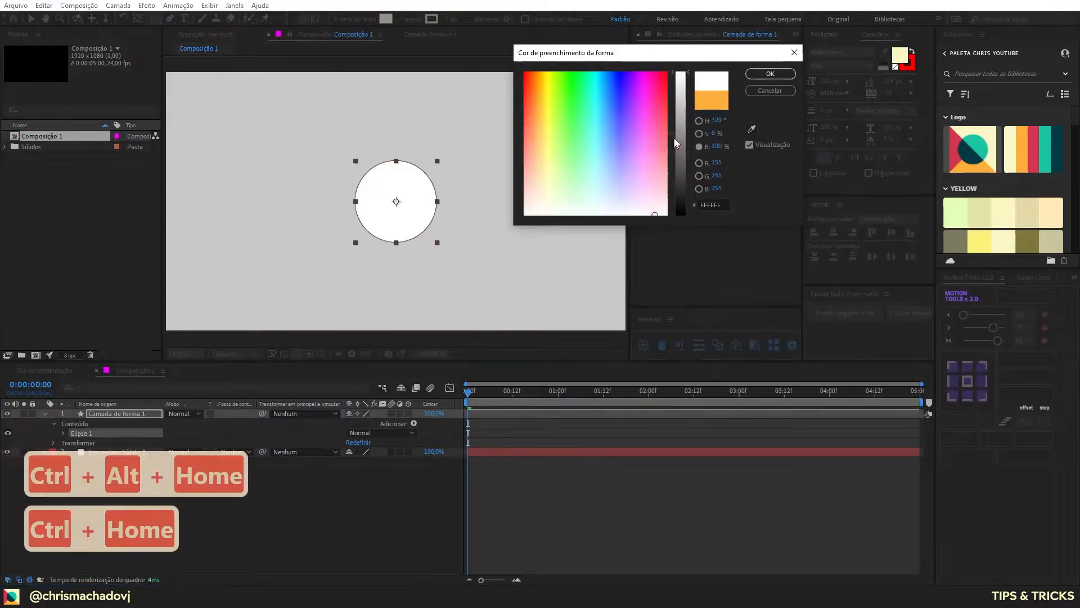
mouse_move(676, 144)
left_mouse_down()
mouse_move(684, 164)
mouse_move(687, 150)
left_mouse_up()
left_click(760, 73)
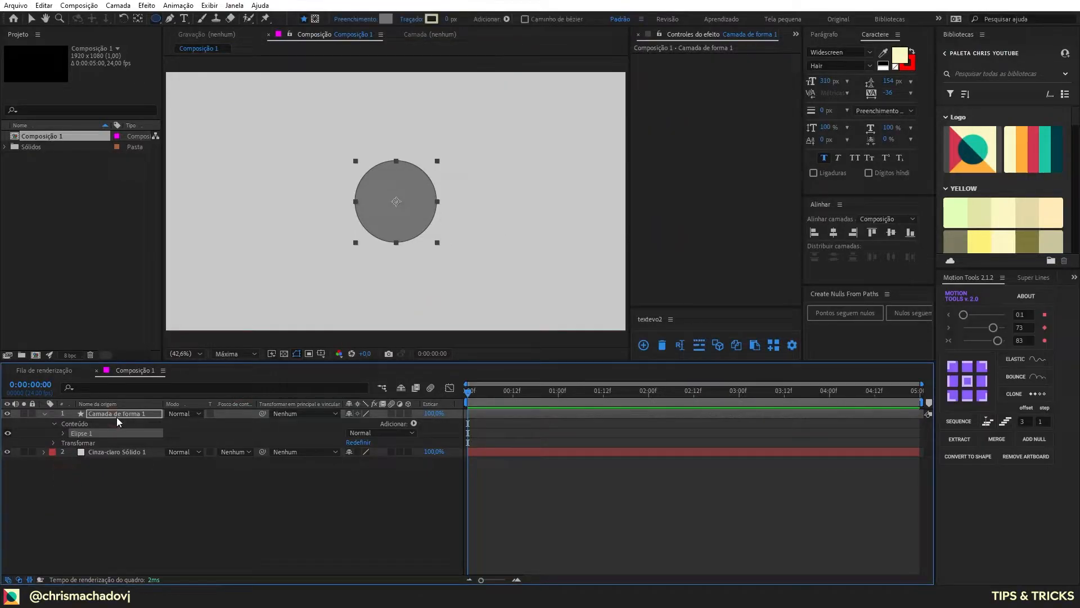
Step: Rename the circle's shape layer as BOLA and the light gray solid layer as BG
left_click(117, 417, "ctrl")
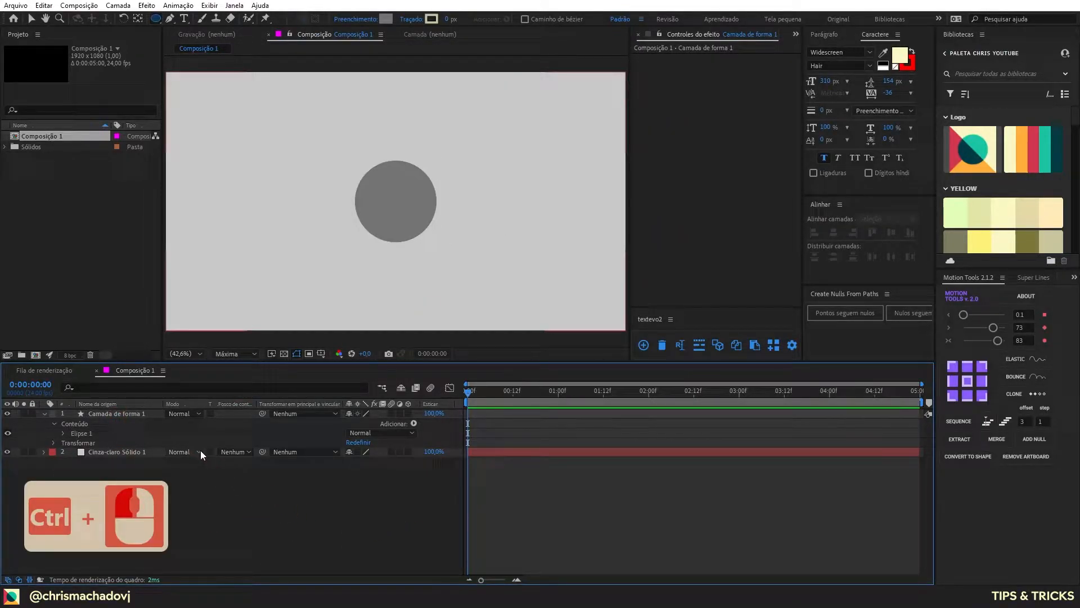
left_click(114, 414, "ctrl")
left_click(123, 416)
key("Return")
type("BOLA")
key("Return")
key("ctrl+Down")
key("Return")
type("BG")
key("Return")
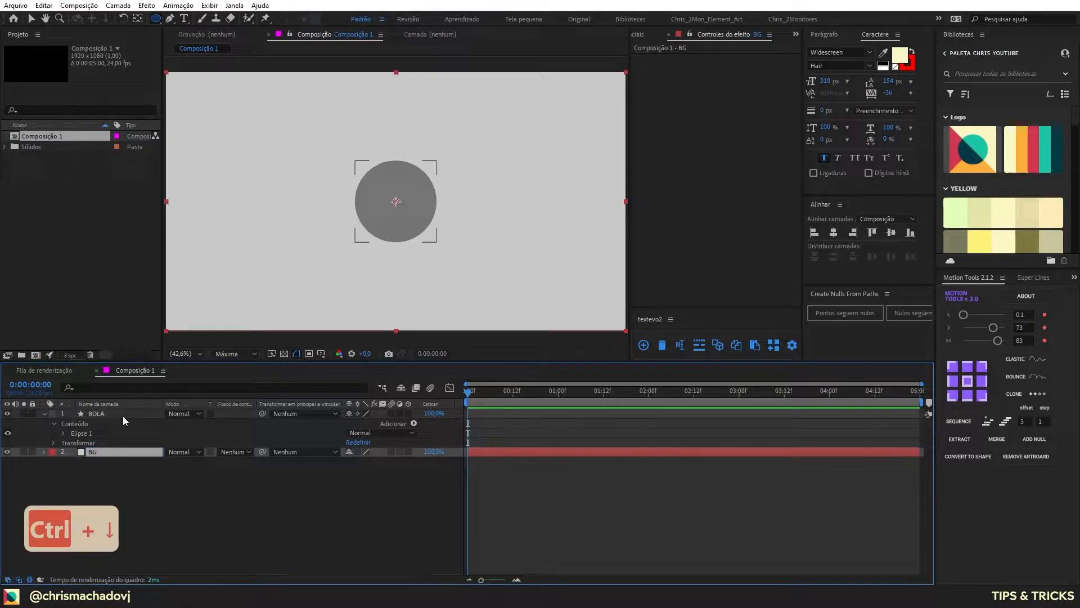
Step: Apply the Chanfro e entalhe (Bevel and Emboss) layer style to BOLA and set its Tamanho to 66
left_click(122, 416)
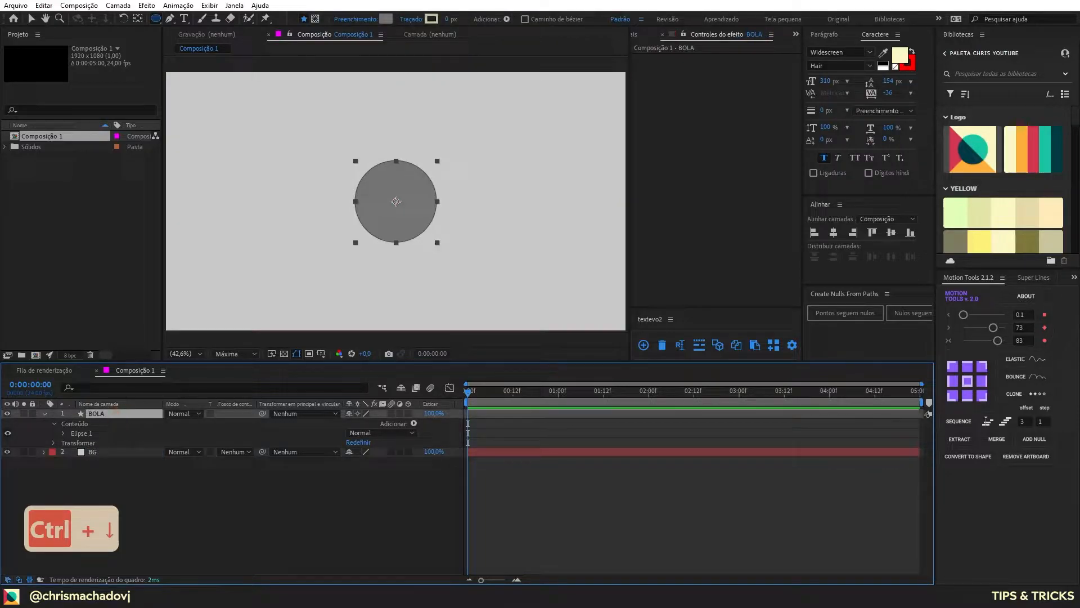
left_click(45, 413)
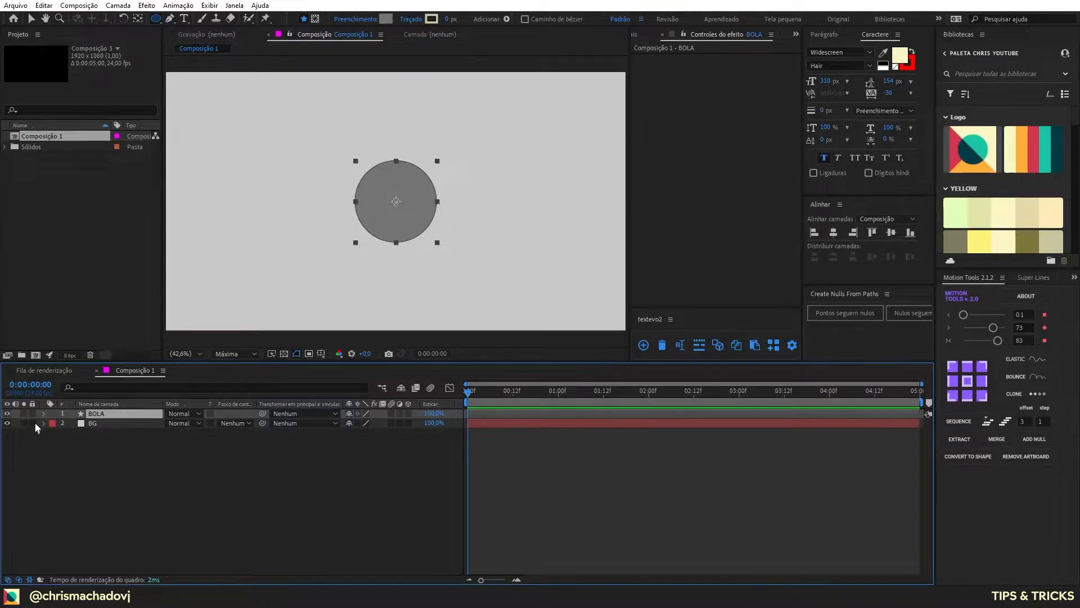
right_click(97, 416)
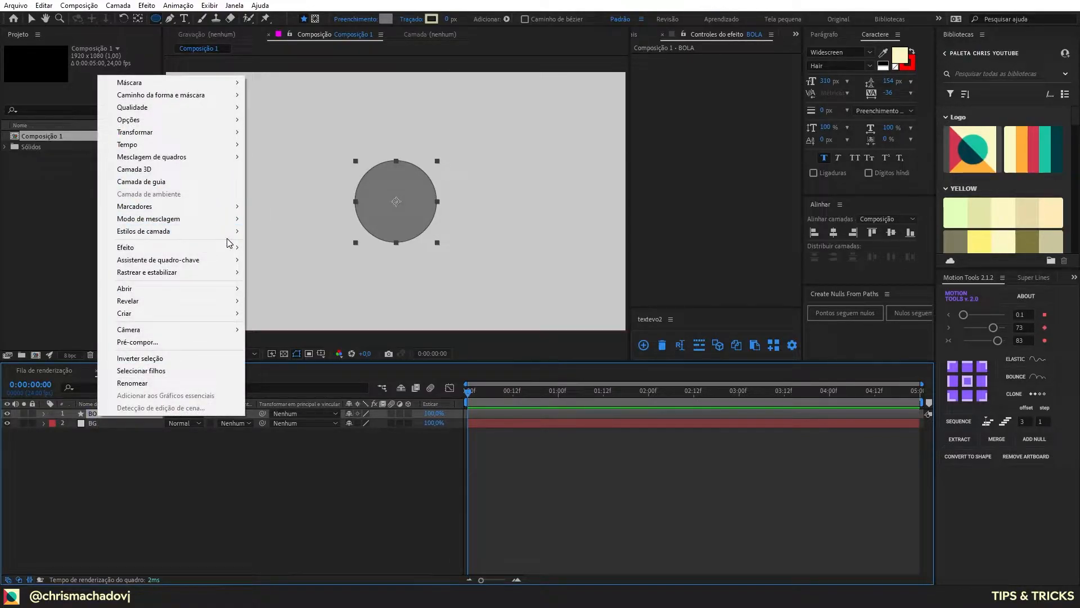
mouse_move(230, 237)
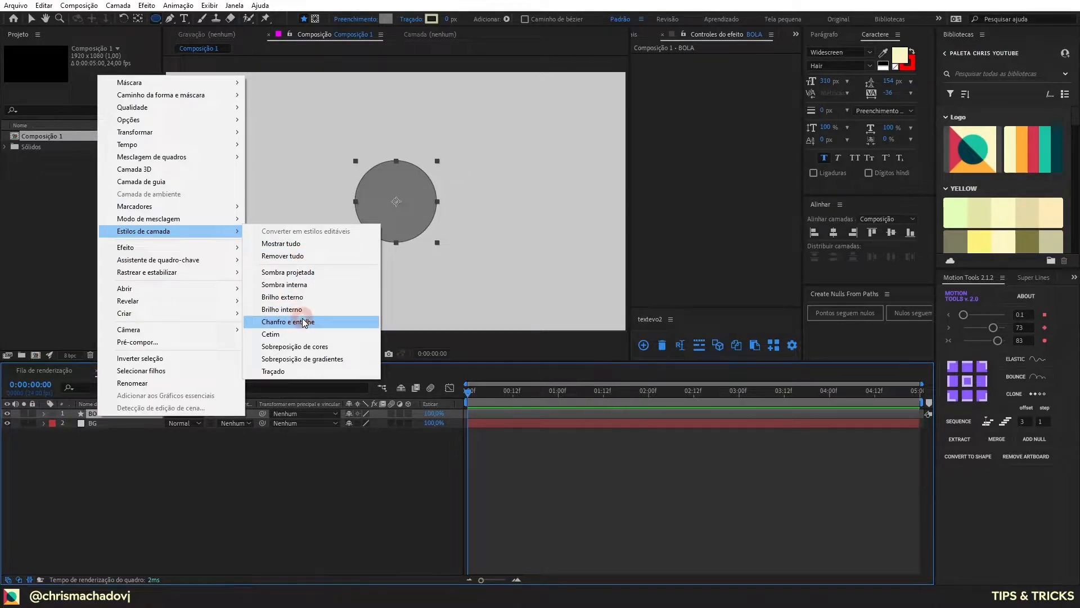
left_click(304, 322)
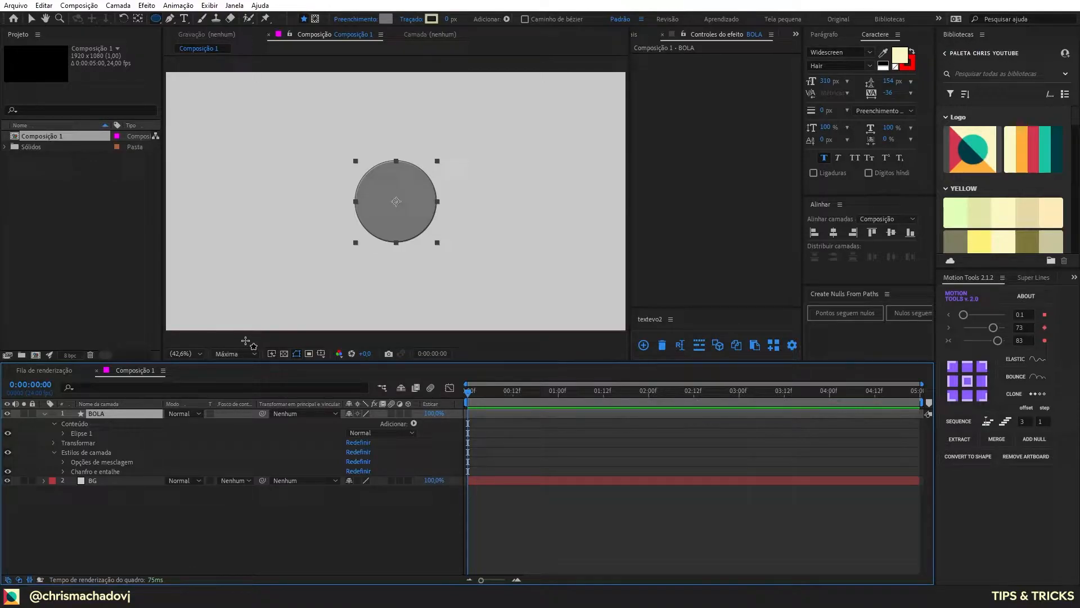
left_click(62, 471)
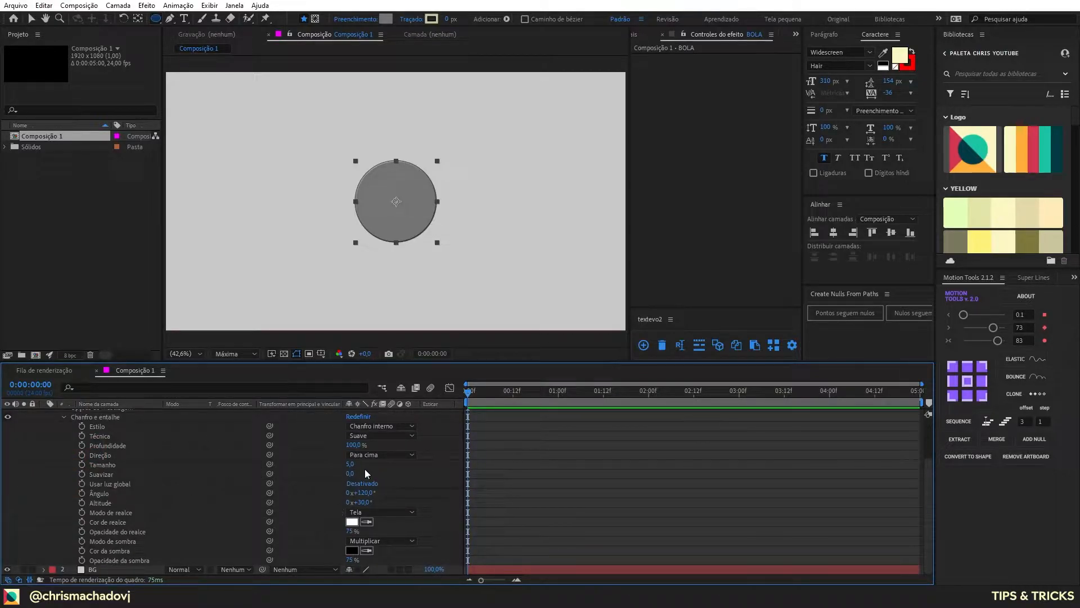
mouse_move(352, 464)
left_mouse_down()
mouse_move(414, 462)
mouse_move(391, 469)
left_mouse_up()
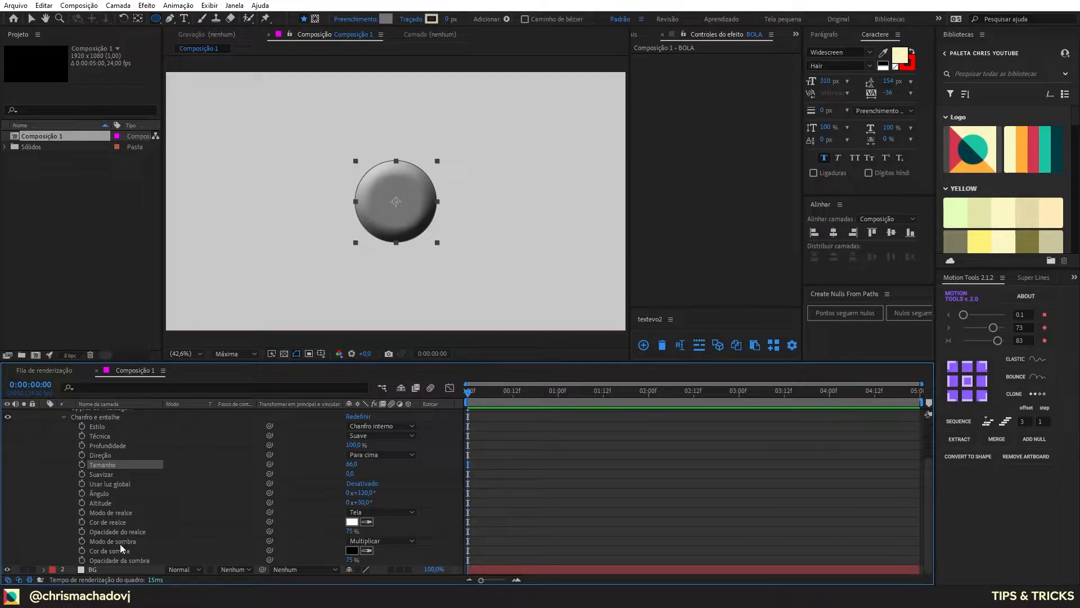
Step: Set both the highlight mode and the shadow mode of BOLA's Chanfro e entalhe style to Dissolver
left_click(380, 511)
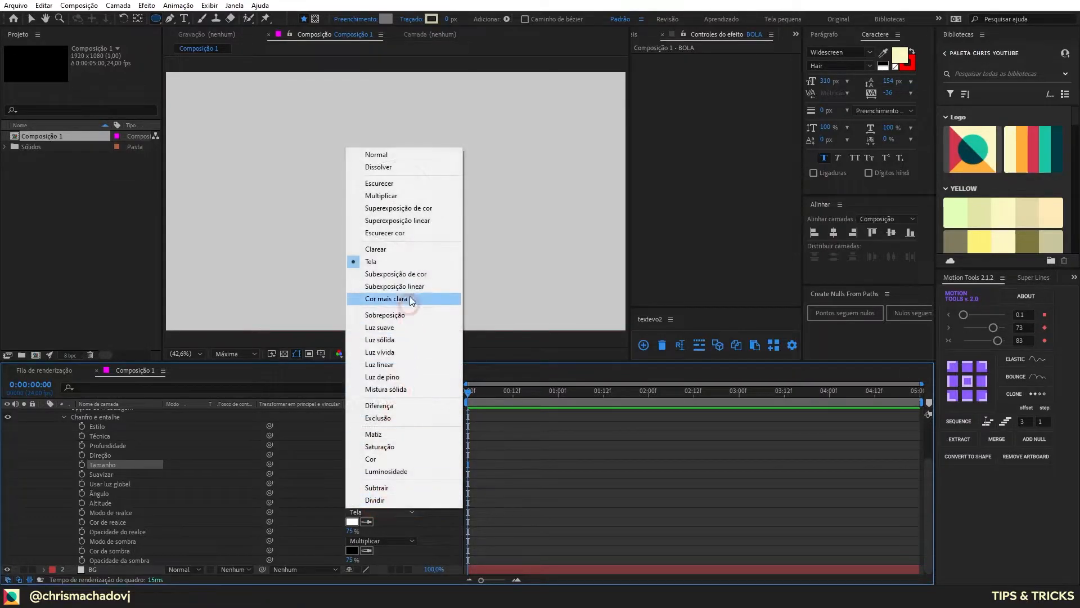
left_click(378, 168)
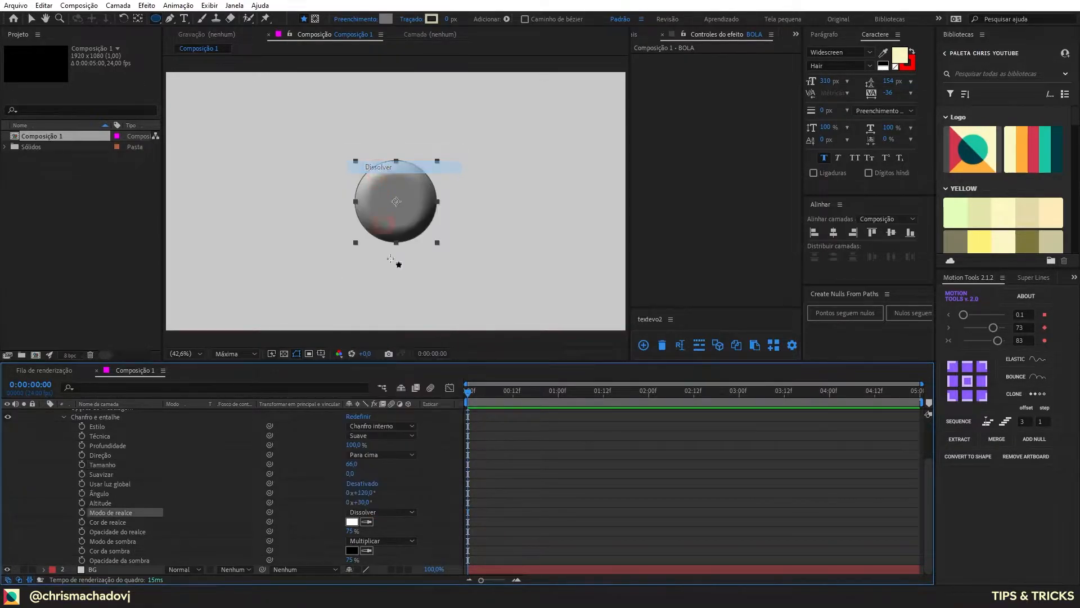
left_click(380, 541)
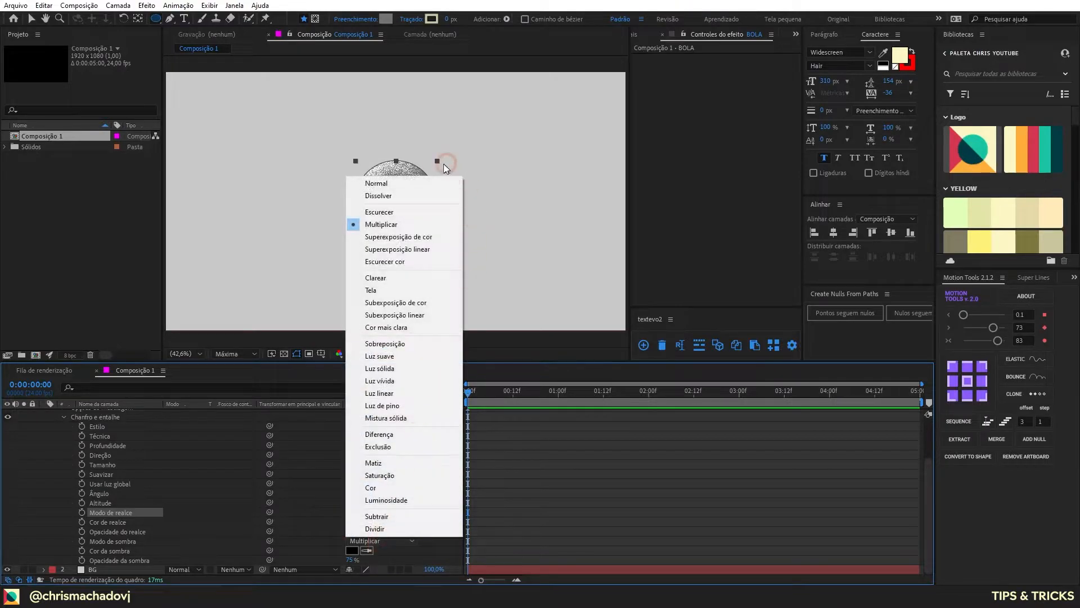
left_click(400, 196)
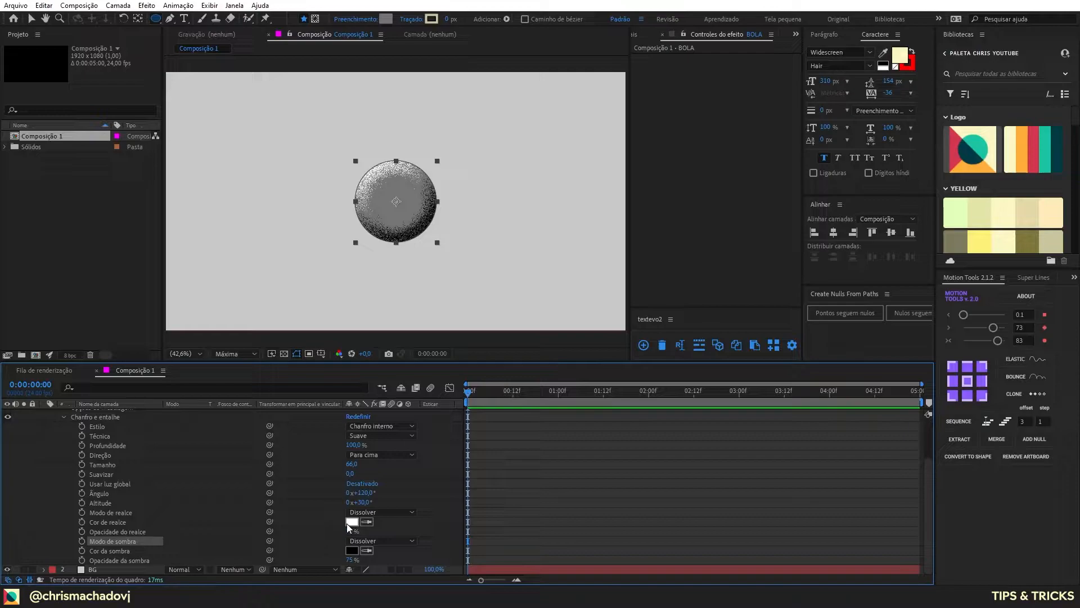
Step: Sample the ball's own gray as the bevel style's highlight color and shadow color
left_click(366, 521)
left_click(415, 195)
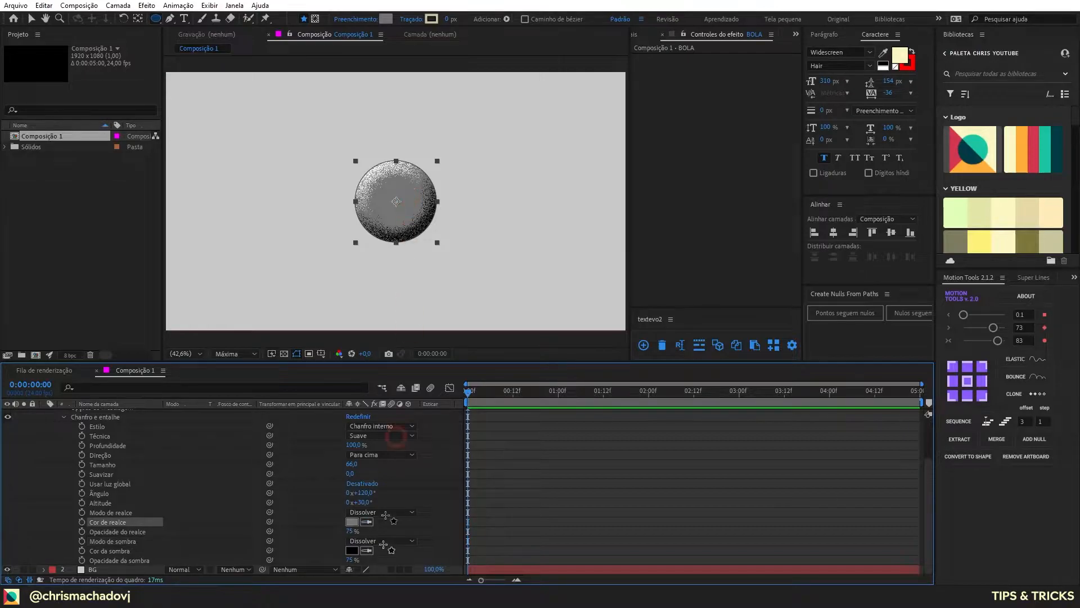
left_click(370, 551)
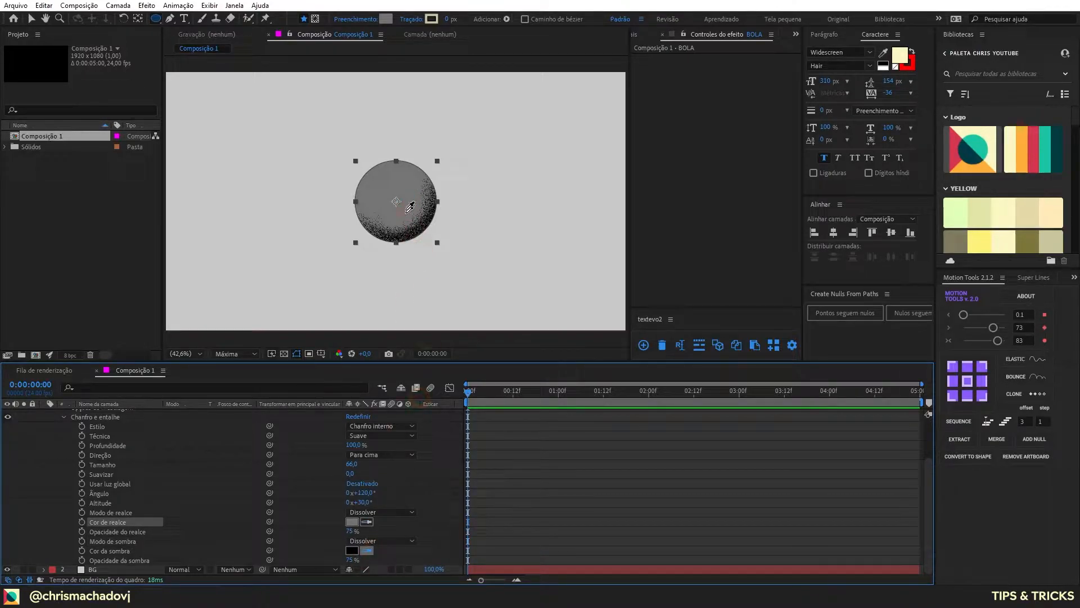
left_click(405, 194)
Step: Lighten the bevel's highlight color to 888888 and darken its shadow color to 484848
left_click(351, 522)
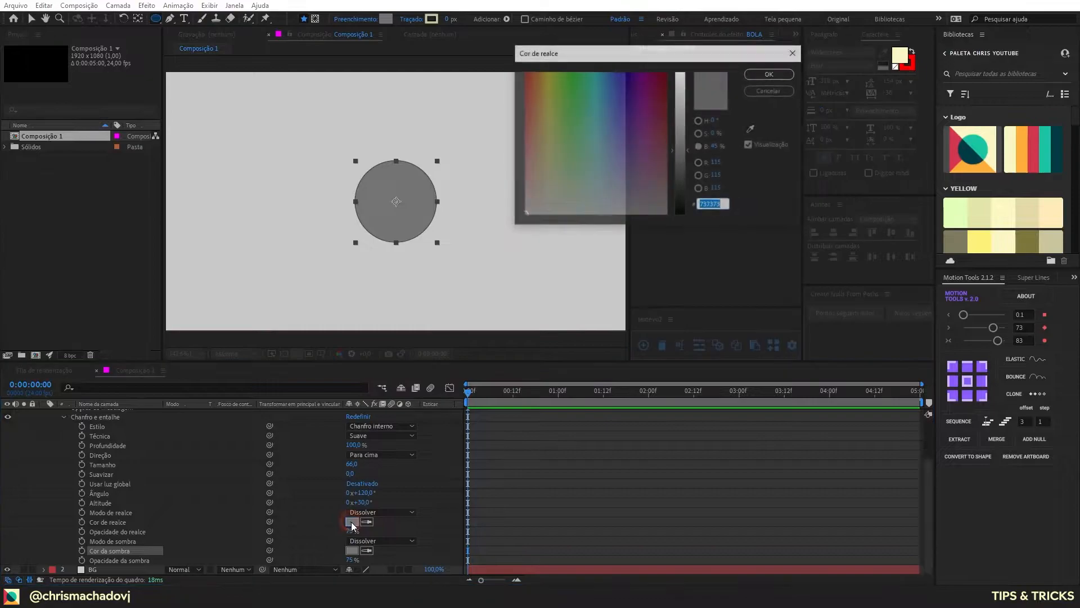
left_click_drag(681, 142, 683, 139)
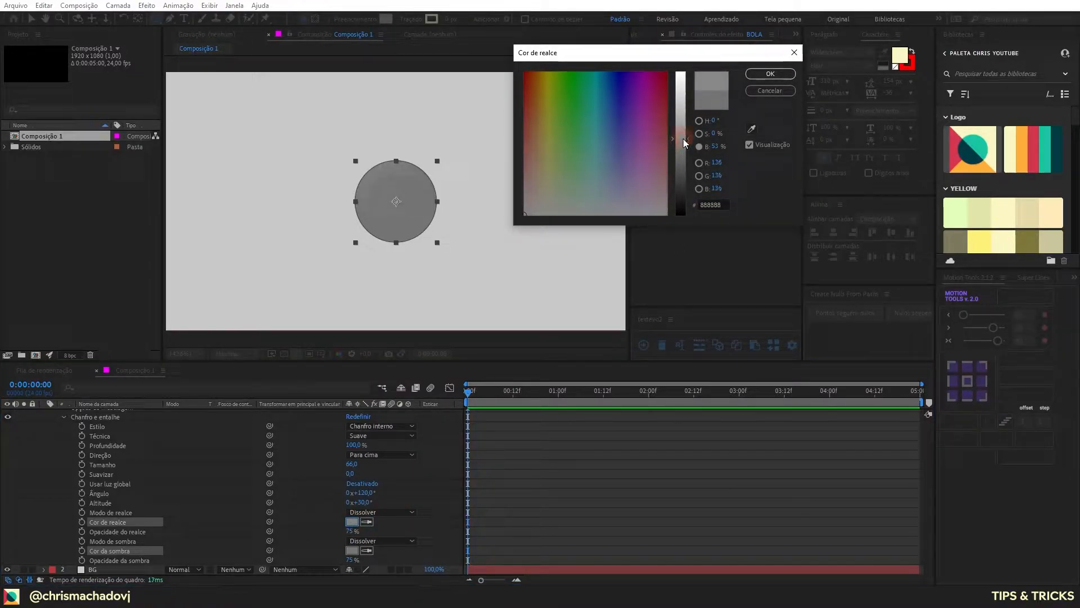
left_click(770, 73)
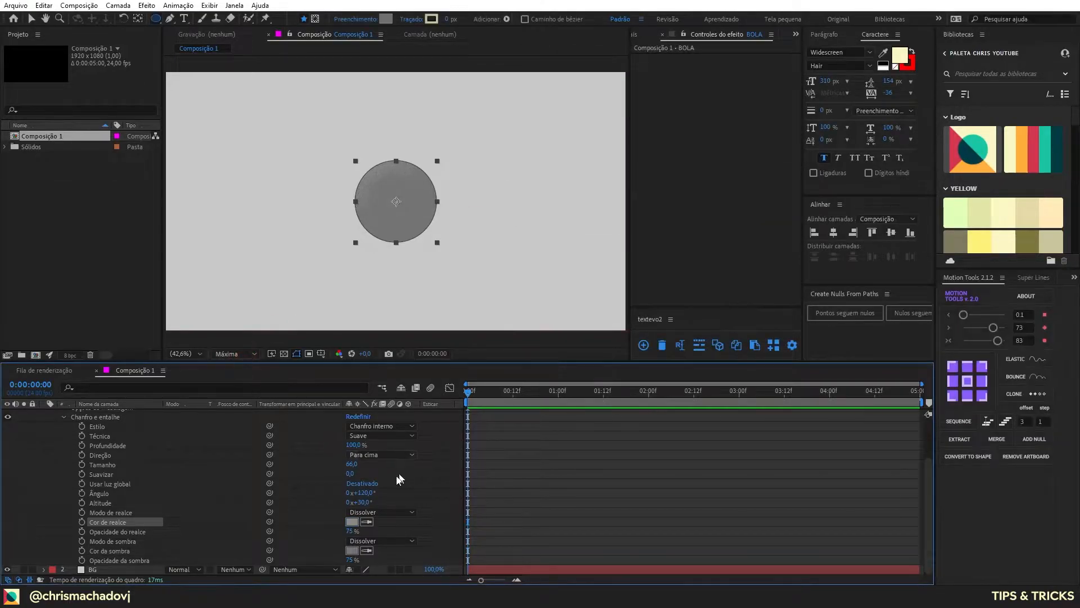
left_click(352, 550)
left_click_drag(678, 141, 676, 220)
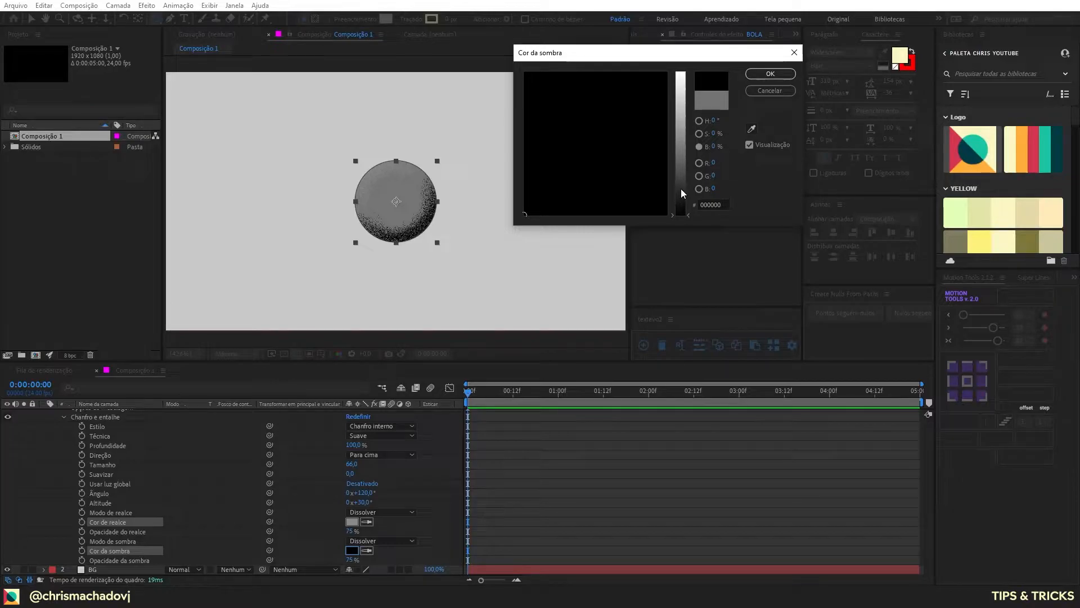
left_click_drag(677, 184, 680, 174)
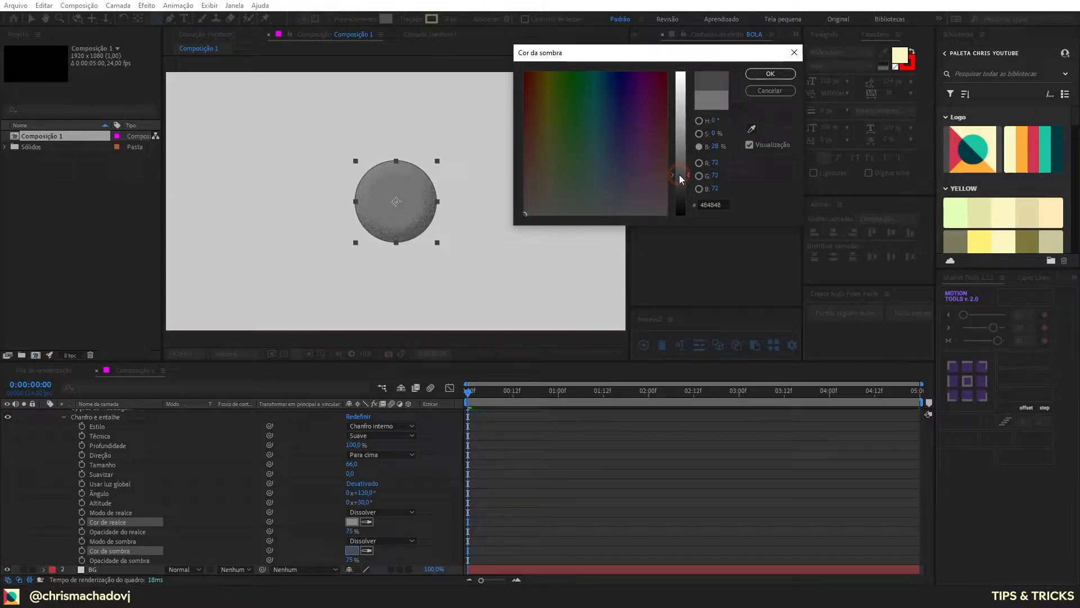
left_click(748, 75)
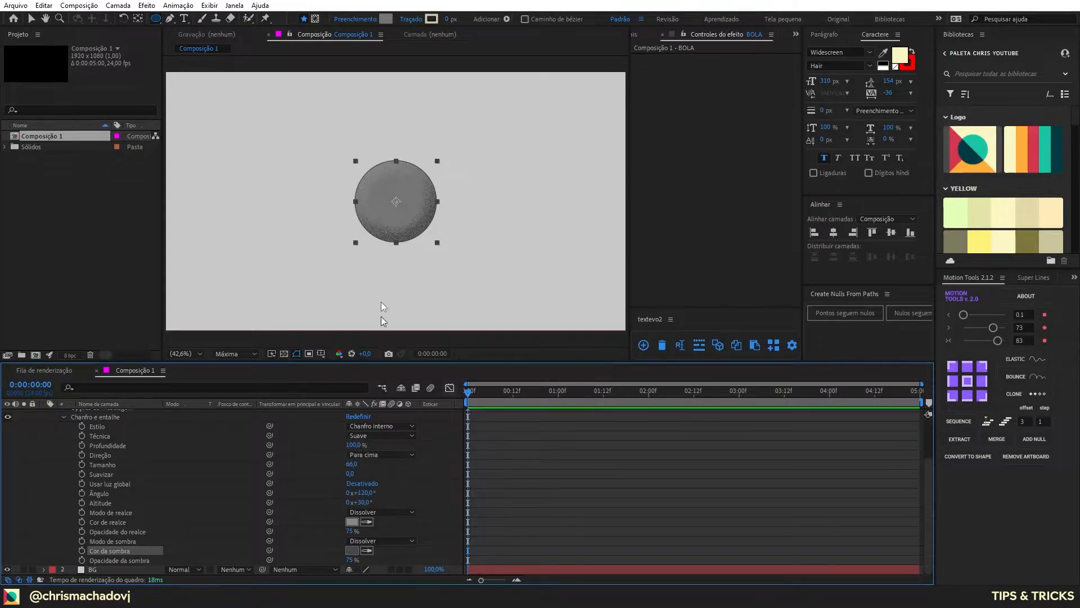
Step: Set the bevel's Tamanho to 91, its Ângulo to 130° and its Altitude to 67°, and collapse the style's properties
mouse_move(353, 467)
left_mouse_down()
mouse_move(523, 454)
mouse_move(408, 454)
mouse_move(450, 456)
mouse_move(425, 455)
left_mouse_up()
mouse_move(380, 493)
left_mouse_down()
mouse_move(429, 491)
mouse_move(331, 486)
mouse_move(368, 488)
mouse_move(369, 503)
mouse_move(390, 504)
left_mouse_up()
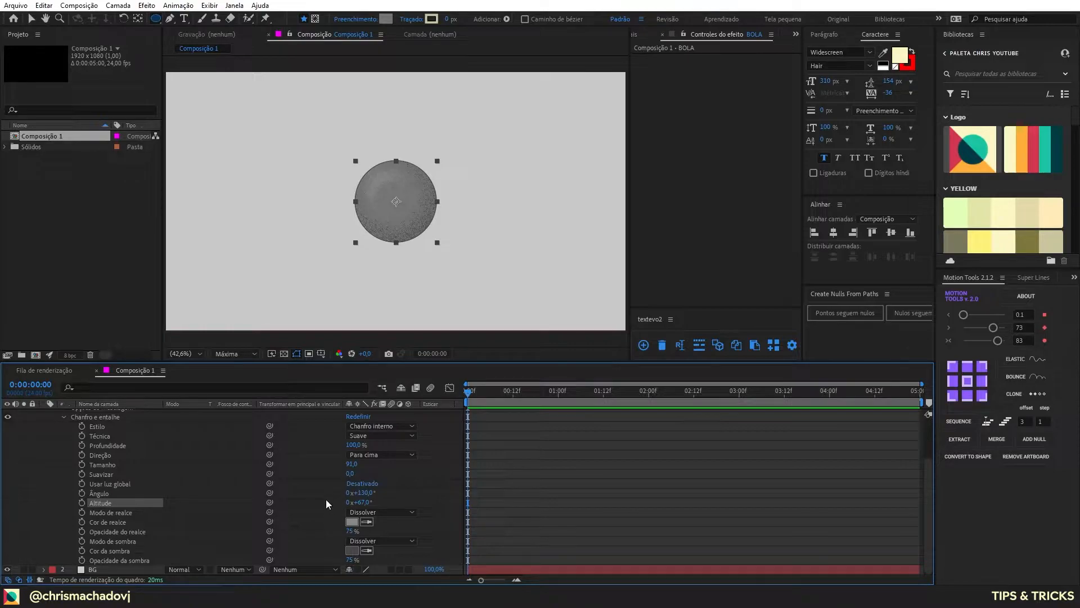
scroll(304, 494, "up", 3)
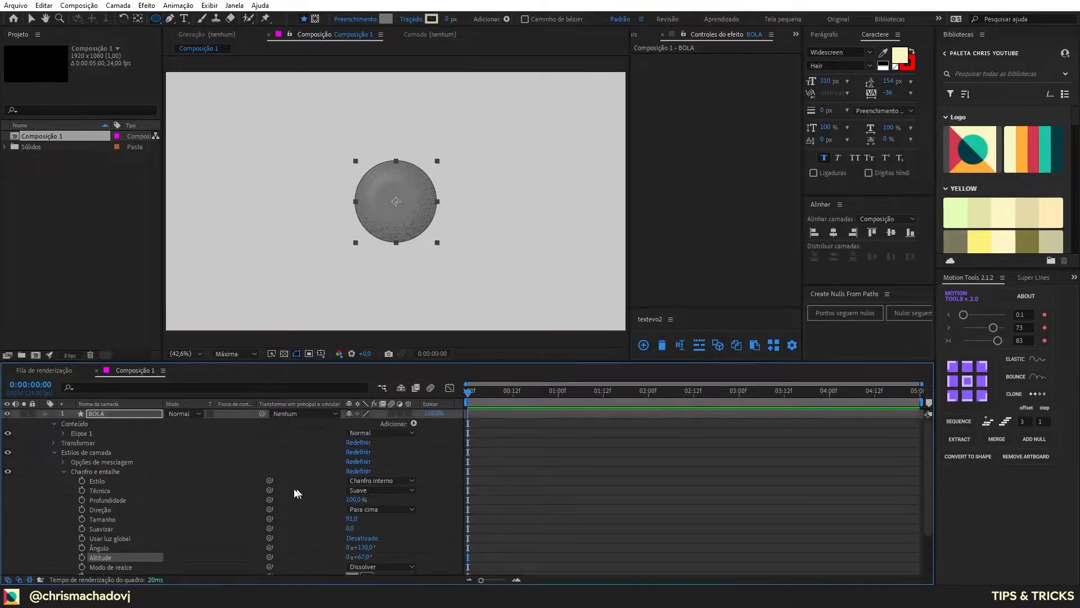
left_click(64, 471)
Step: Delete the Chanfro e entalhe style from the BOLA layer
left_click(125, 414, "ctrl")
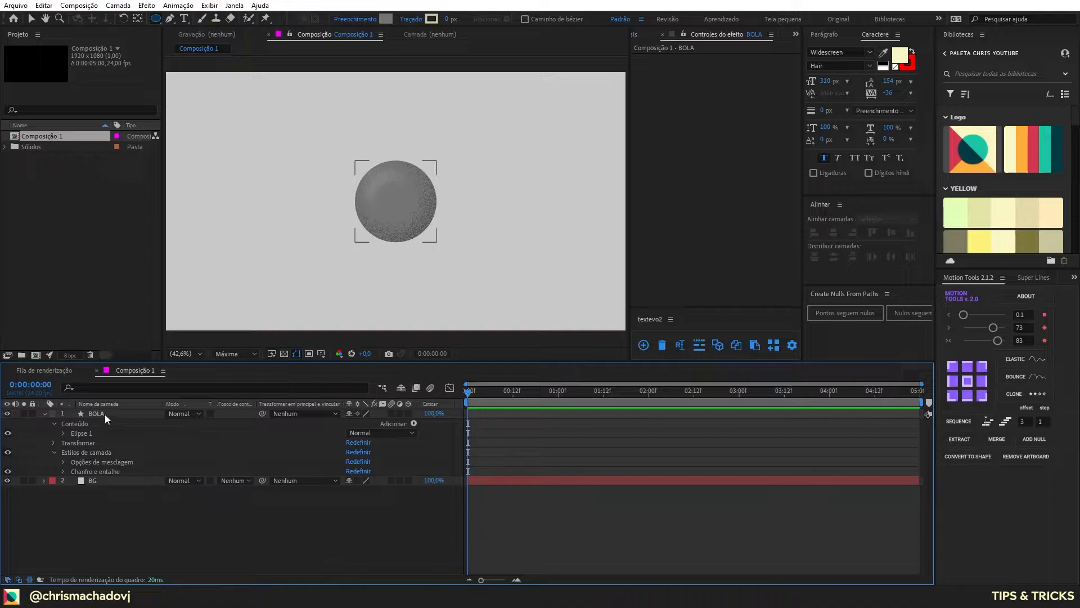
left_click(91, 472)
key("Delete")
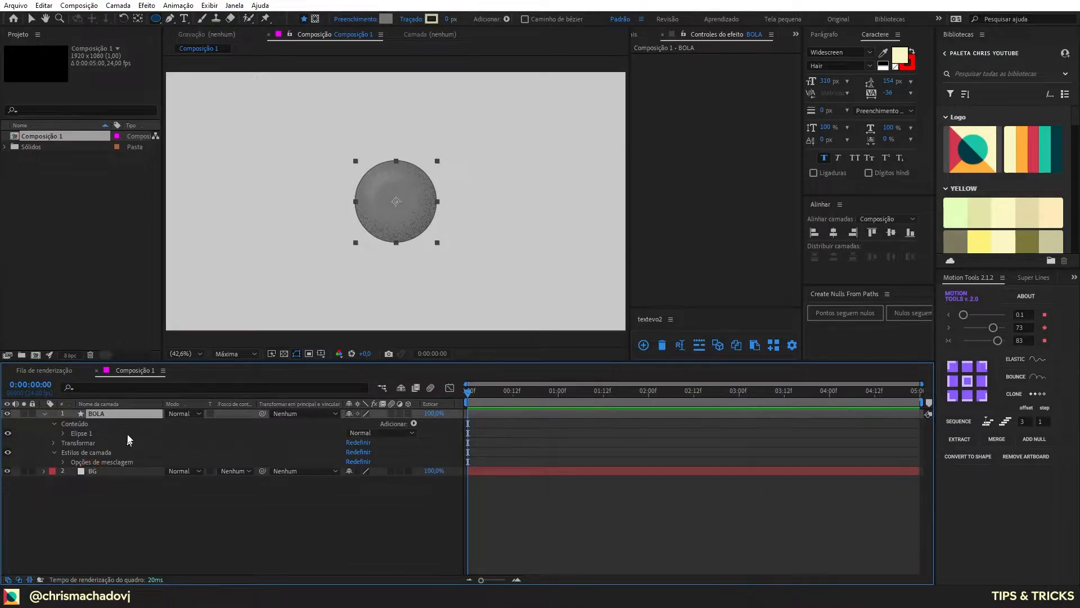
Step: Apply the Sombra interna (Inner Shadow) layer style to BOLA with Distância 65 and Tamanho 69
right_click(119, 416)
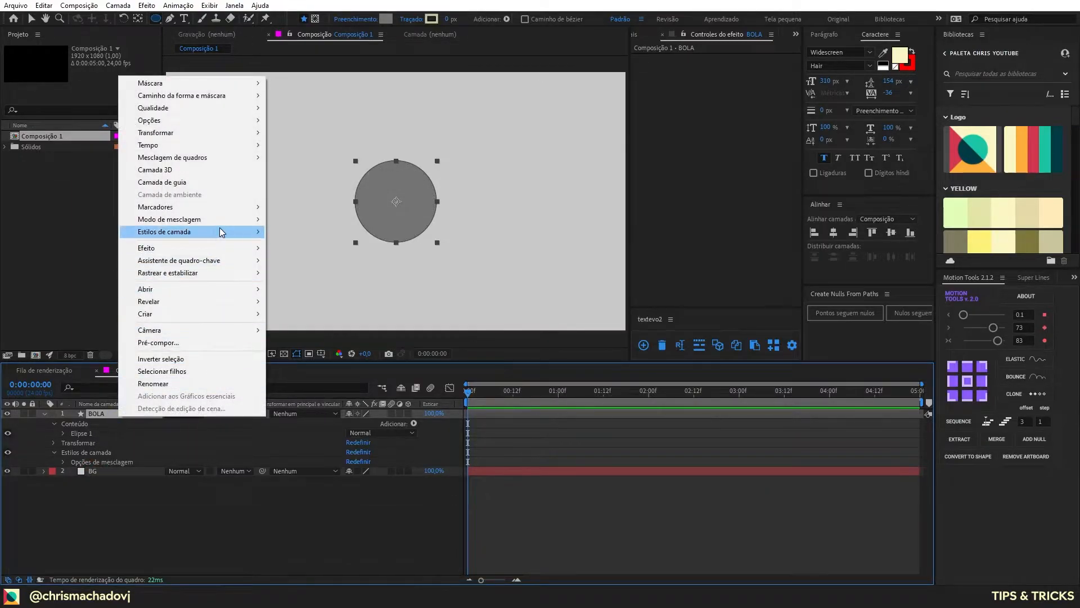
mouse_move(220, 232)
left_click(326, 292)
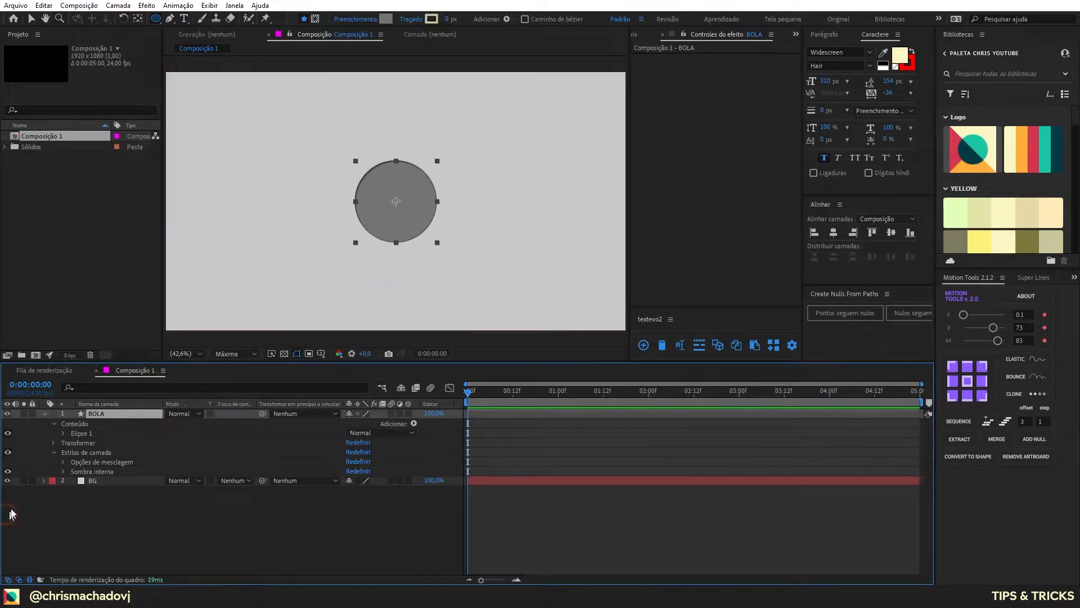
left_click(63, 471)
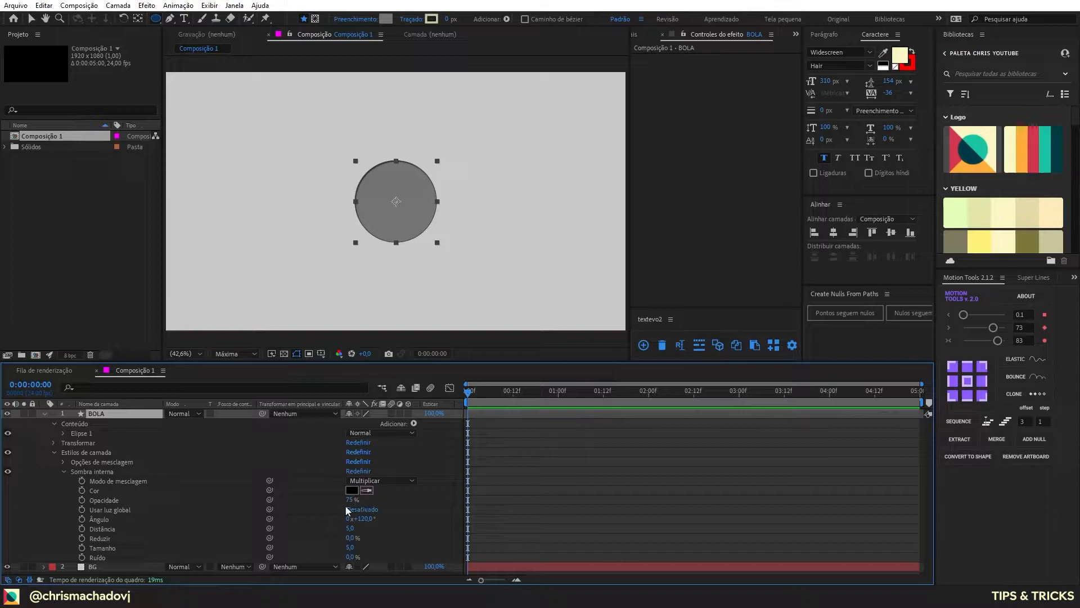
left_click_drag(351, 529, 385, 542)
Step: Set the inner shadow's blend mode to Dissolver and its color to 494949, a darker shade of the ball's sampled gray
left_click(374, 481)
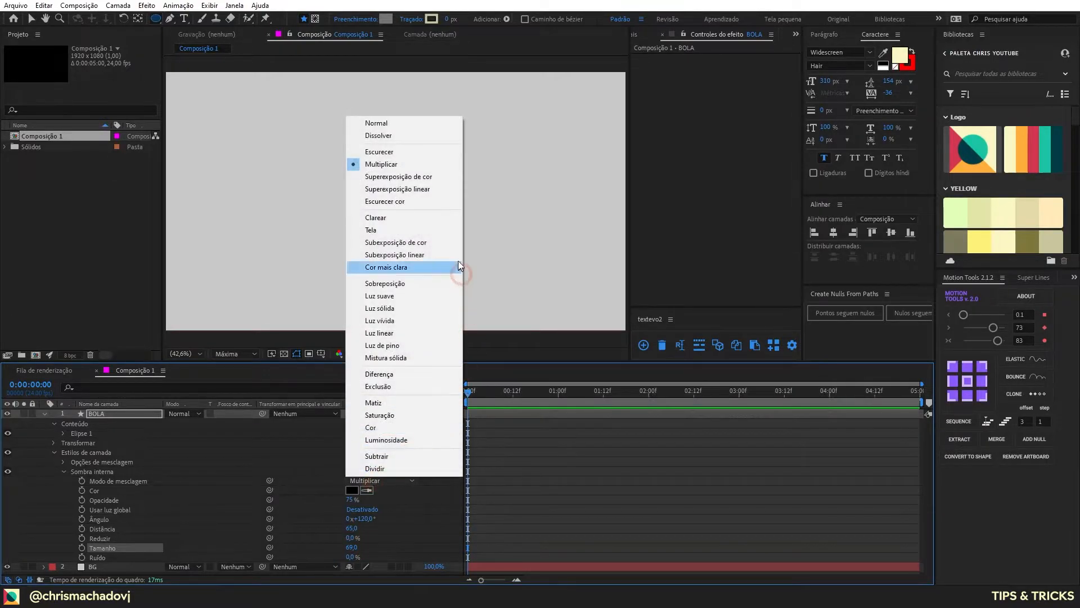
left_click(404, 136)
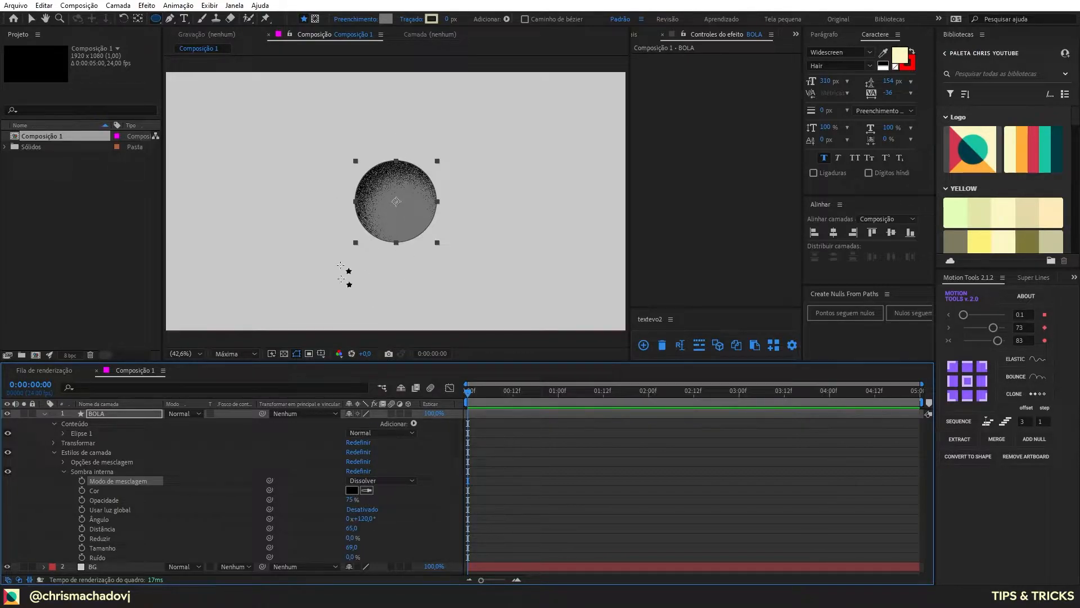
left_click(366, 491)
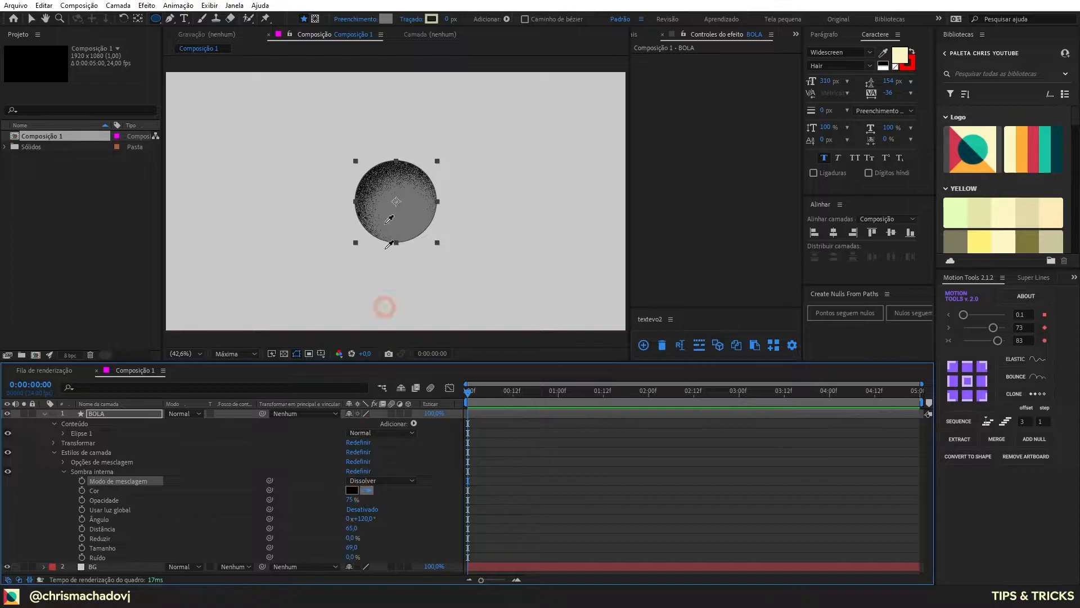
left_click(414, 221)
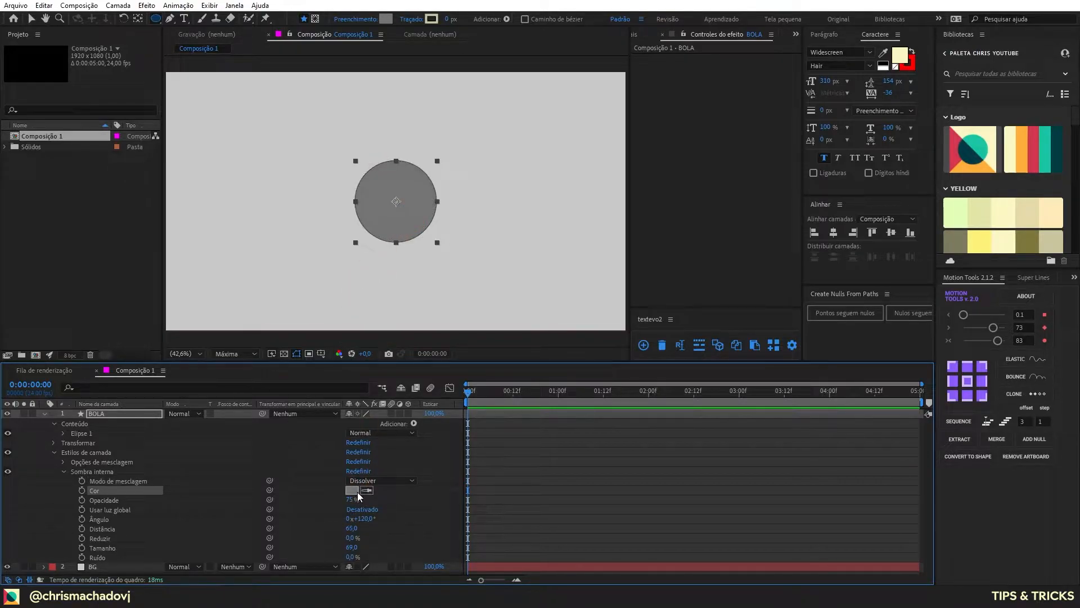
left_click(352, 490)
left_click(683, 170)
left_click(679, 174)
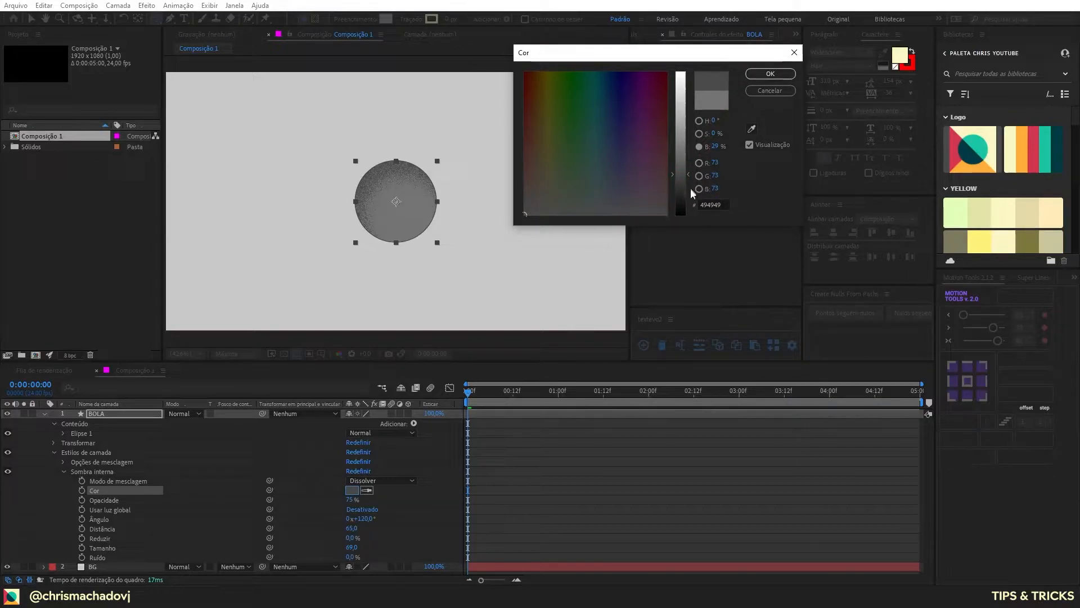
key("Return")
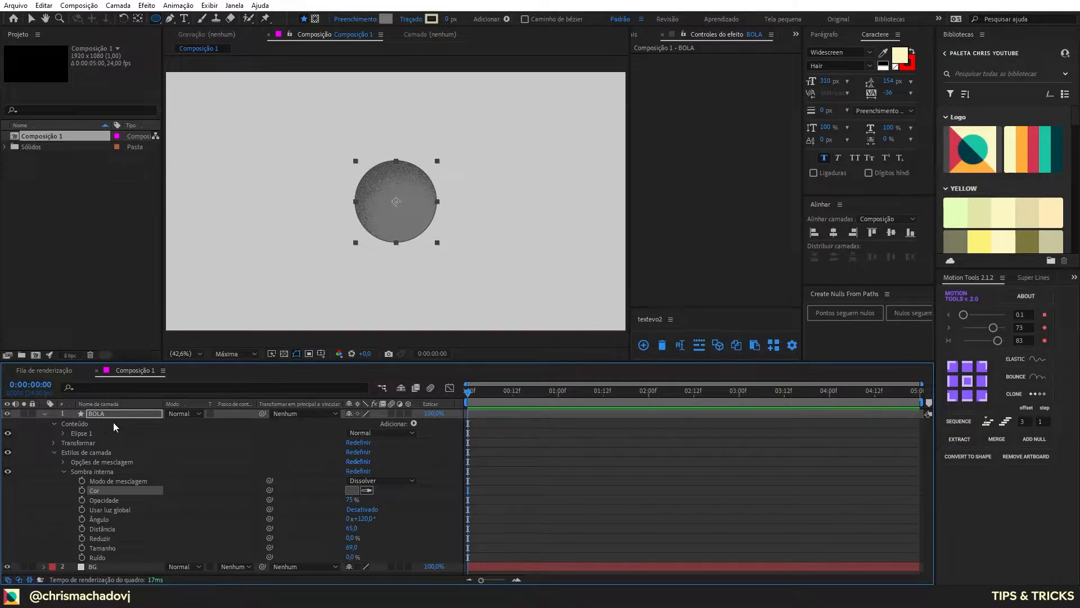
left_click(122, 409, "ctrl")
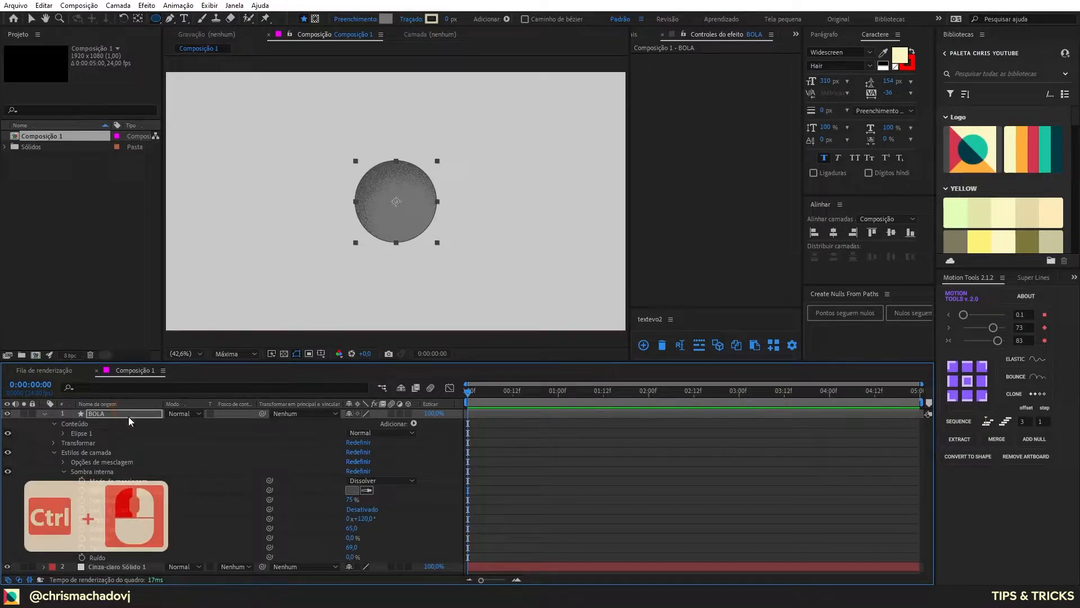
Step: Apply the Brilho externo (Outer Glow) layer style to the BOLA layer and expand the style's properties
left_click(128, 416, "ctrl")
left_click(65, 423)
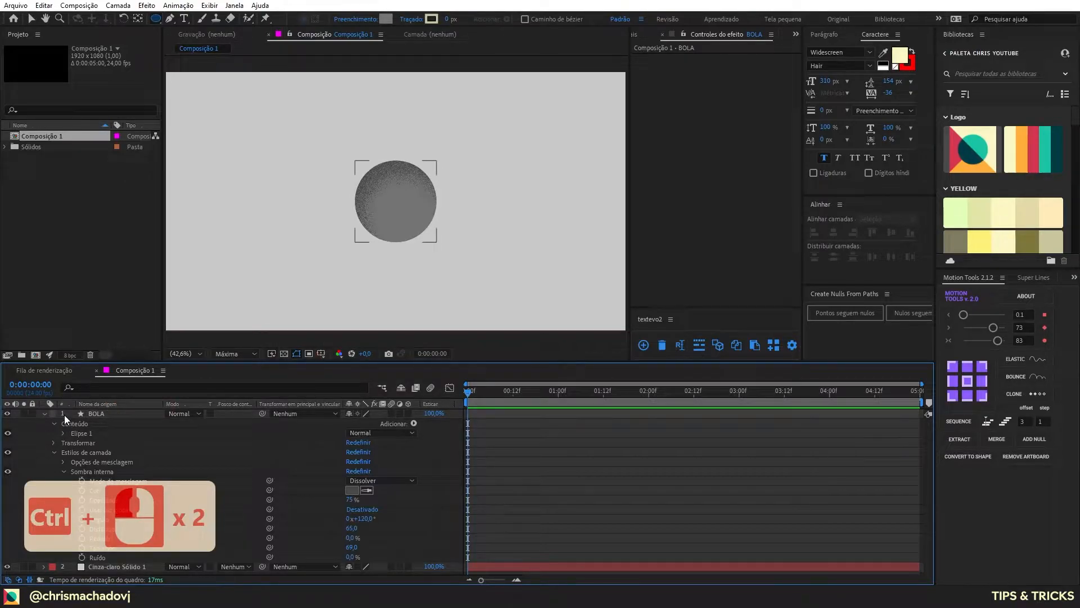
key("v")
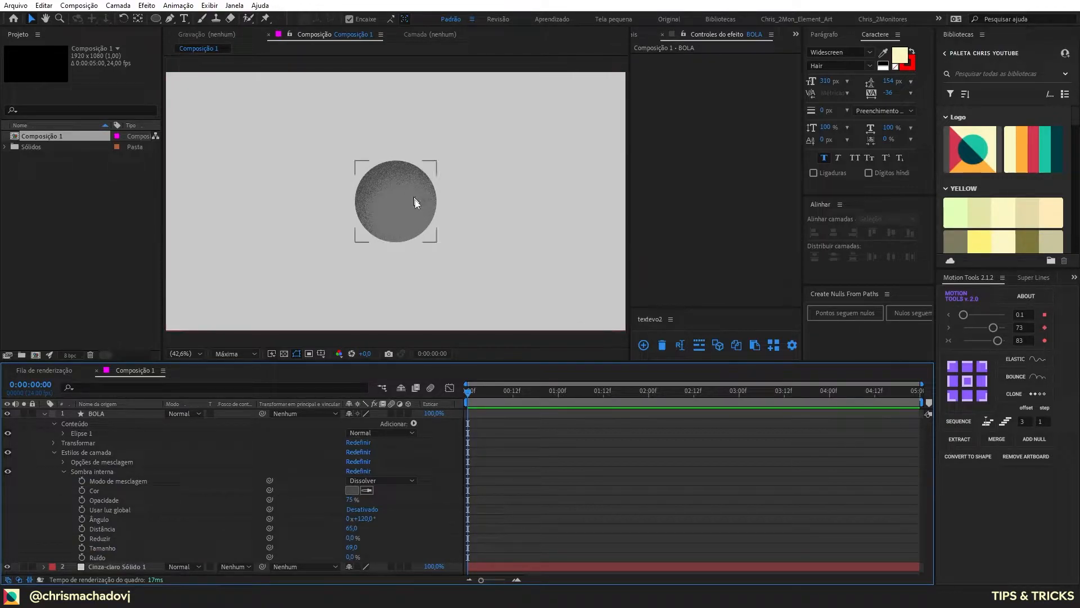
left_click(422, 165)
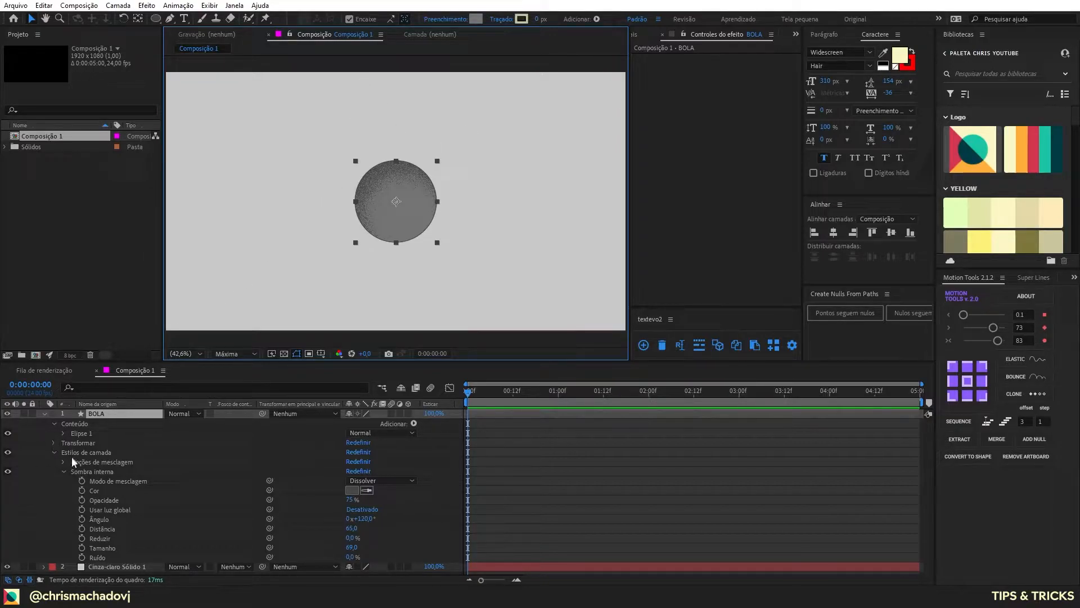
left_click(63, 471)
right_click(131, 414)
mouse_move(228, 229)
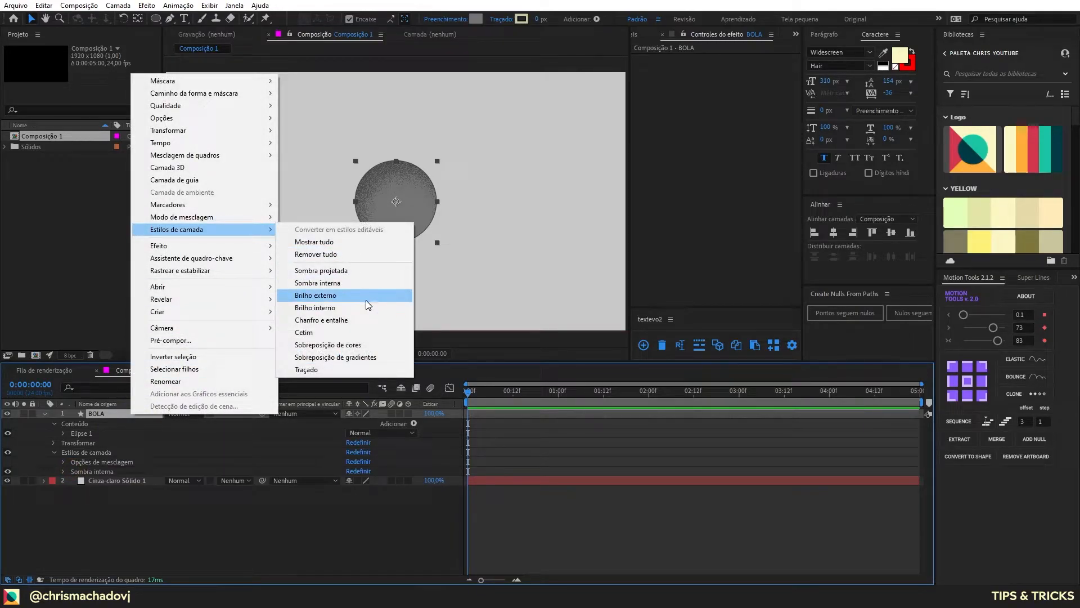
left_click(316, 295)
left_click(63, 481)
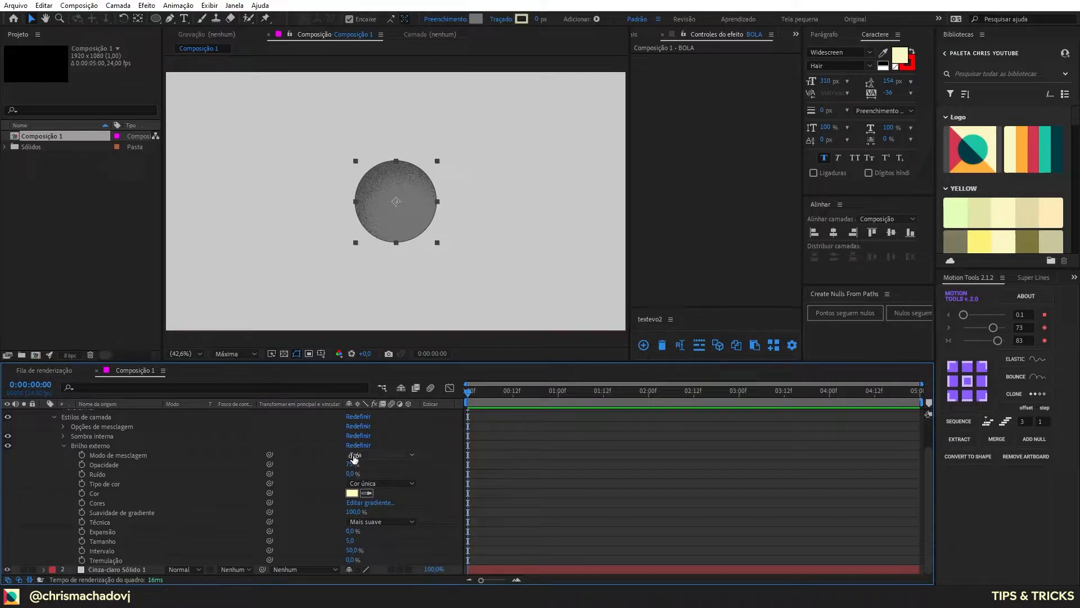
Step: Set the outer glow's blend mode to Dissolver and its Tamanho to 141
left_click(359, 455)
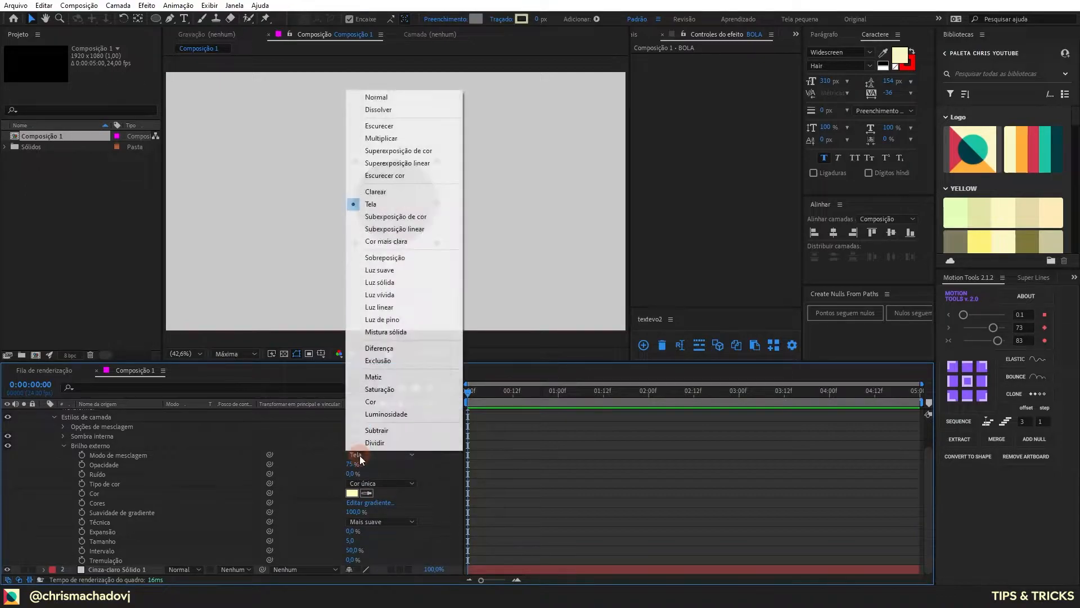
left_click(381, 112)
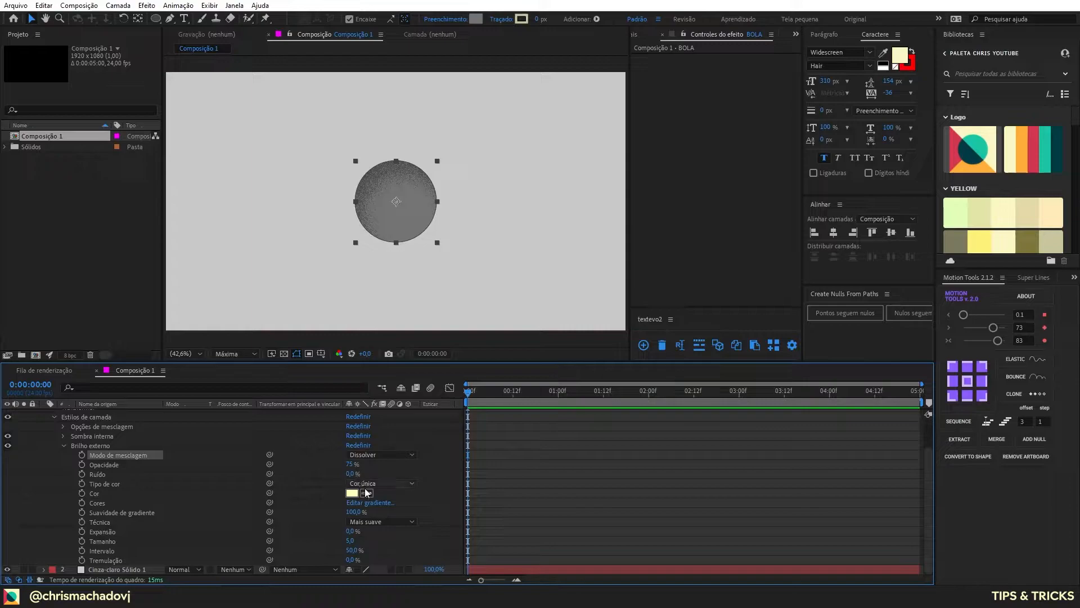
left_click_drag(351, 540, 419, 532)
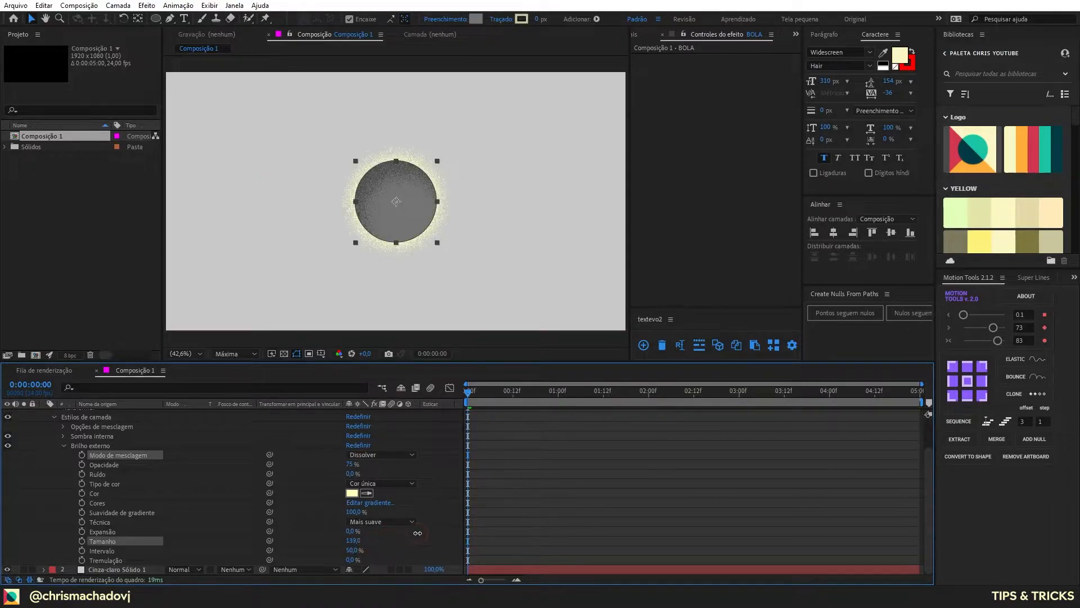
Step: Sample the background gray as the outer glow's color and lighten it to about E2E2E2
left_click(366, 492)
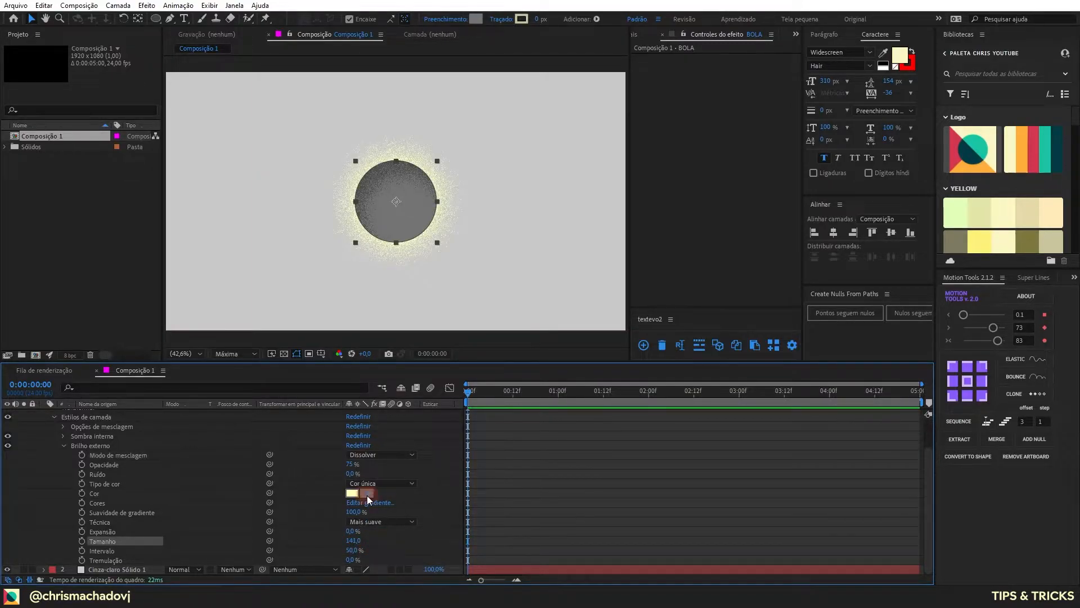
left_click(551, 250)
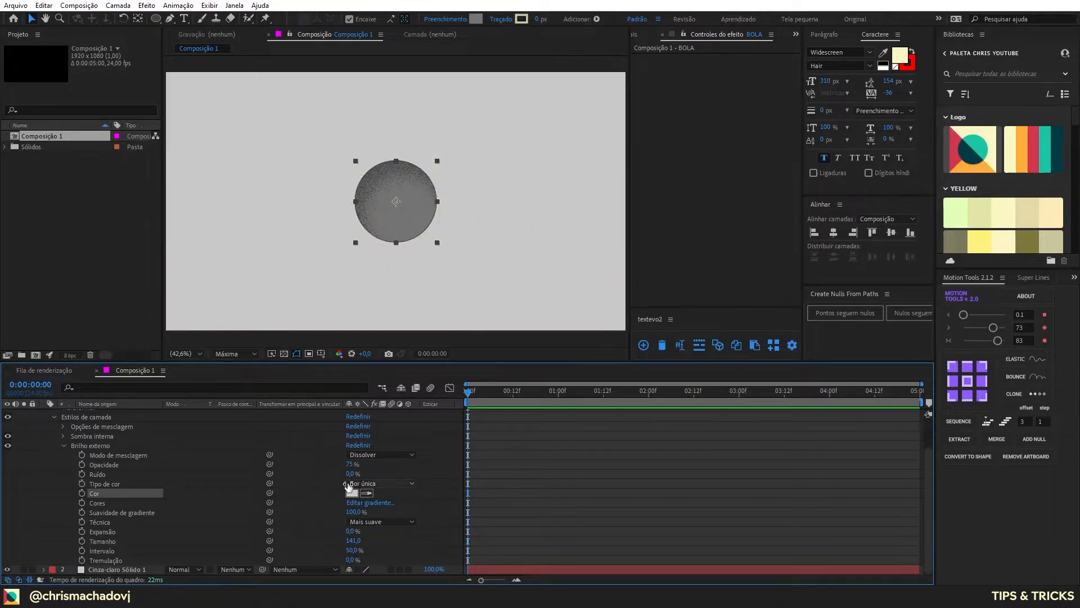
left_click(352, 493)
left_click_drag(681, 100, 679, 88)
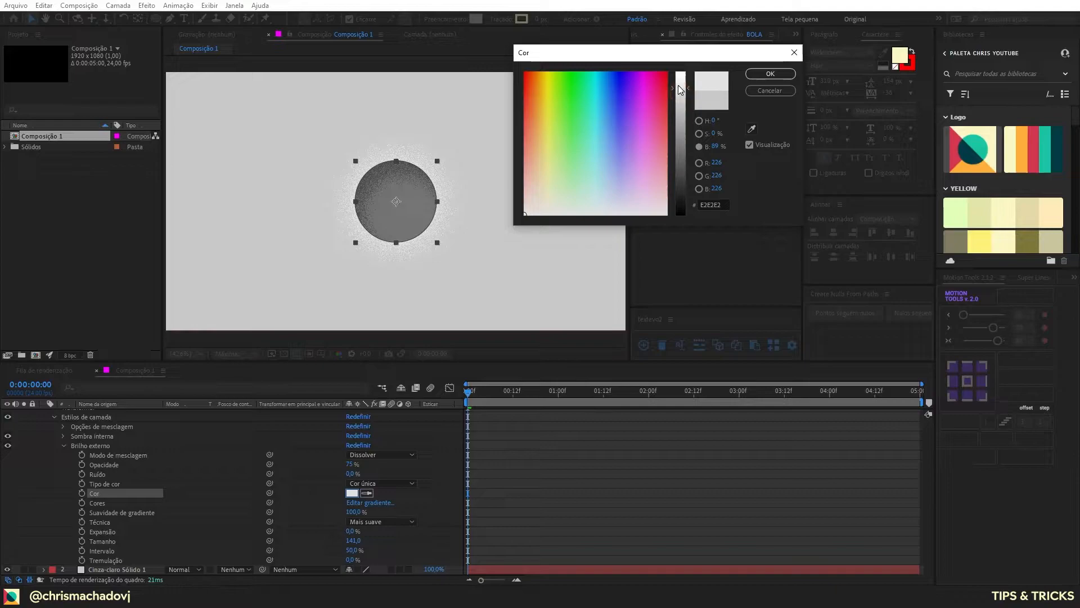
left_click(770, 74)
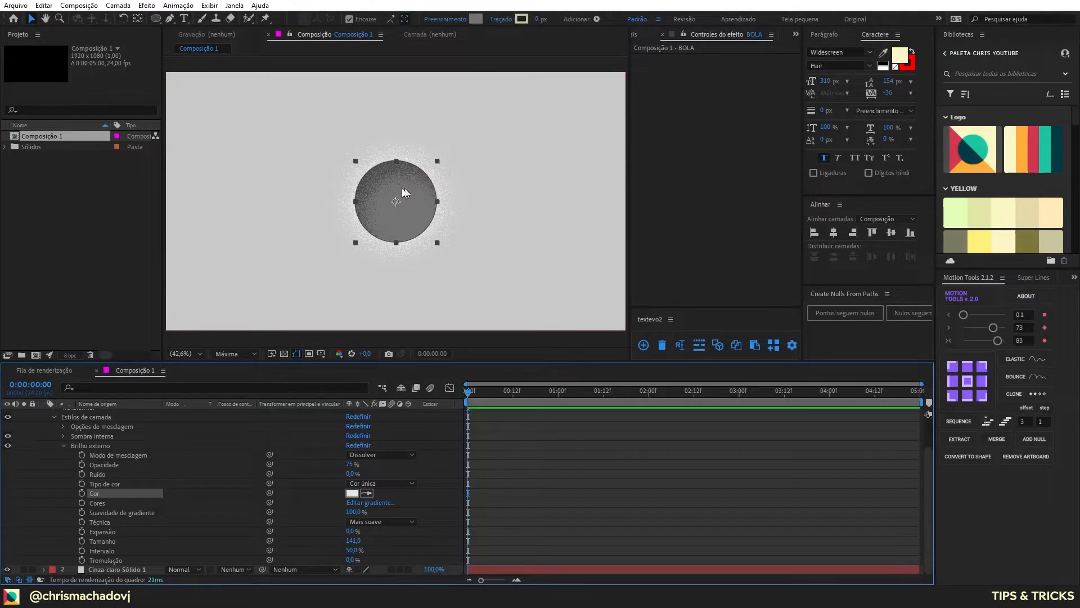
Step: Turn off snapping (Encaixe) and move the ball toward the composition's left side to check its grainy glow and shading
left_click(304, 289, "ctrl")
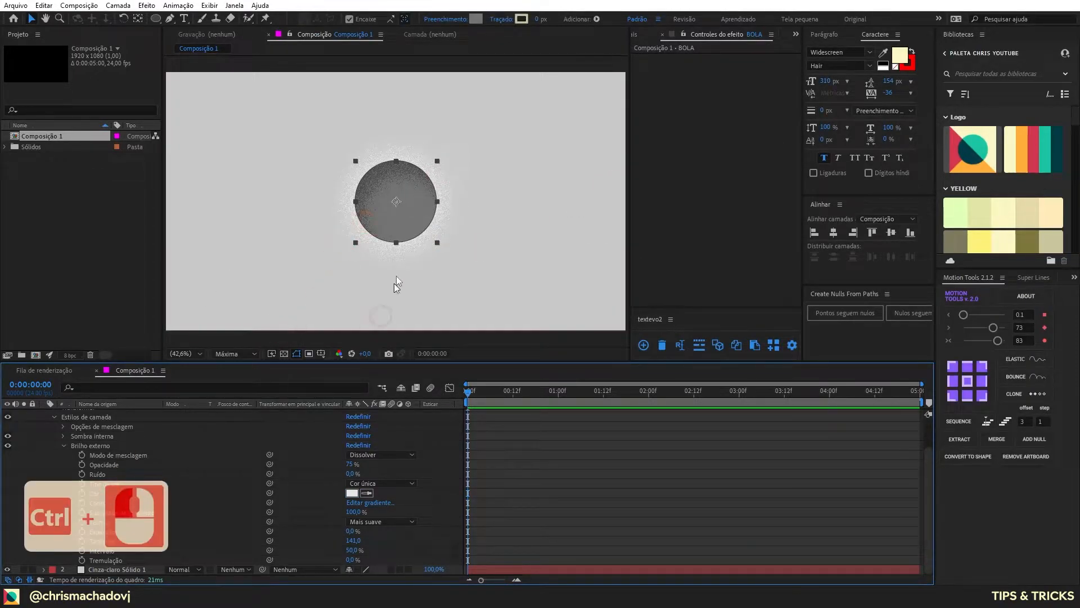
scroll(412, 192, "up", 3)
scroll(468, 202, "down", 2)
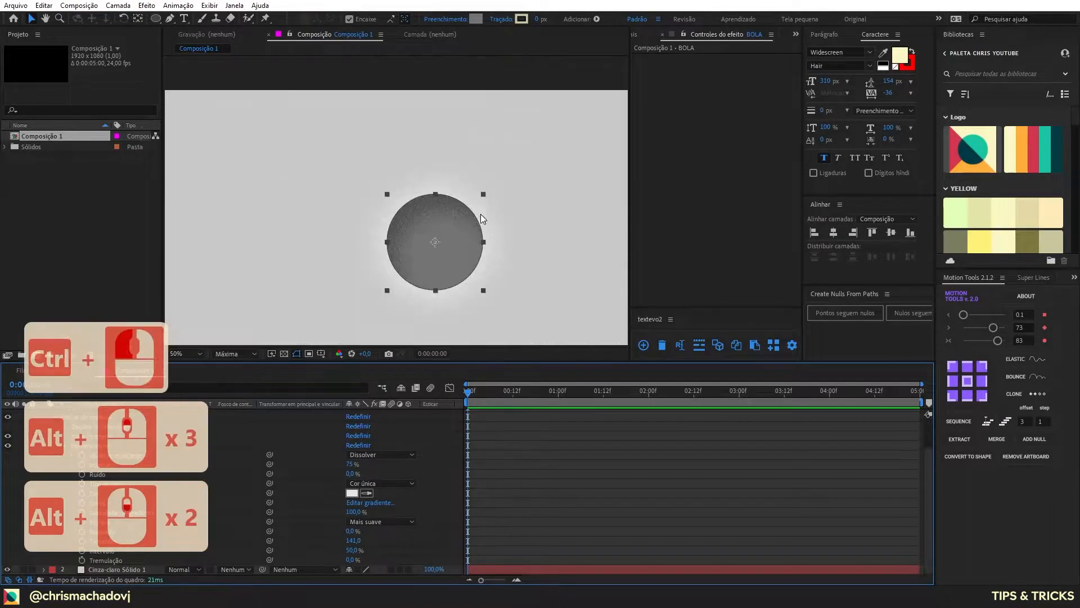
scroll(344, 221, "up", 1)
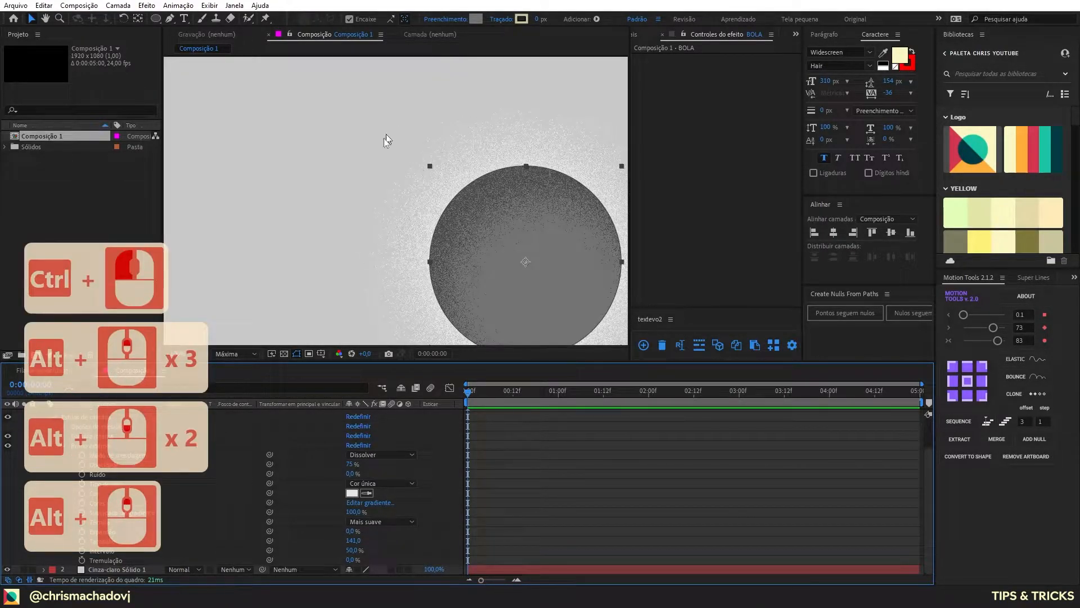
left_click_drag(434, 186, 379, 135)
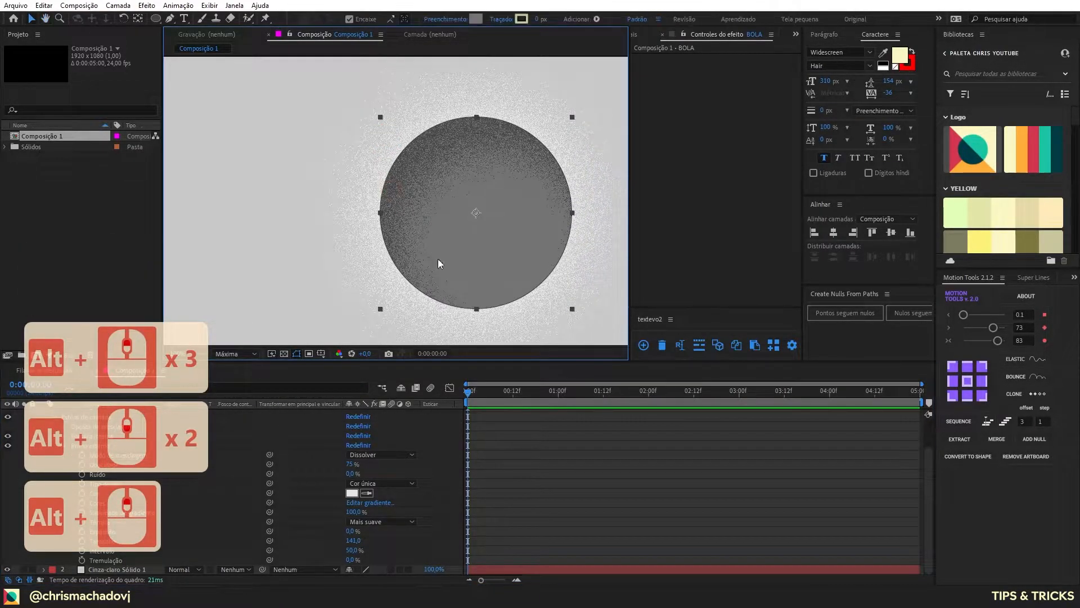
left_click(350, 18)
left_click_drag(491, 249, 374, 225)
scroll(387, 211, "down", 2)
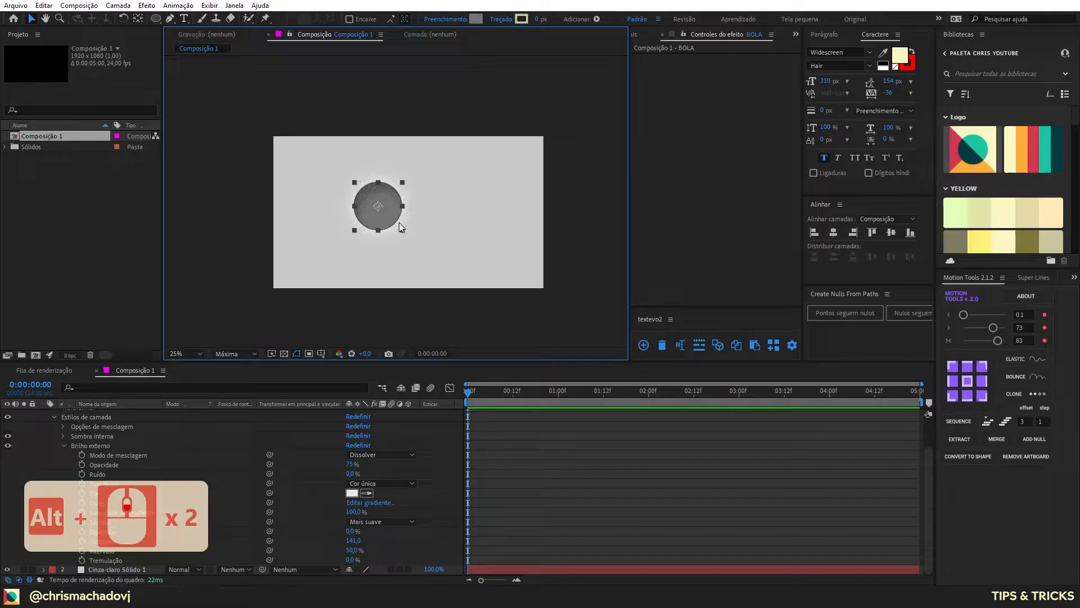
scroll(109, 433, "up", 3)
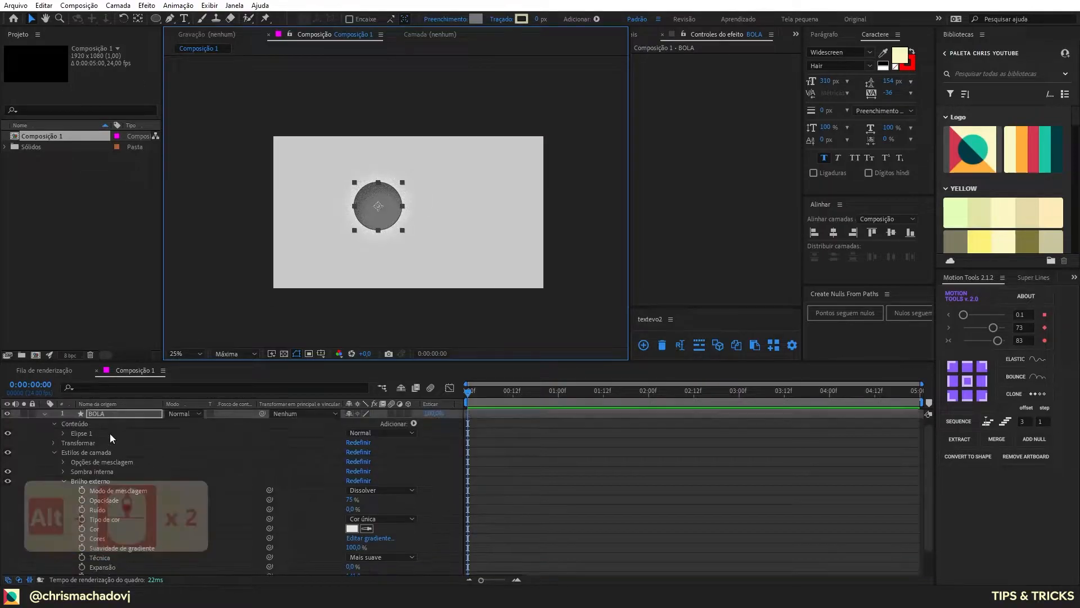
left_click(45, 413)
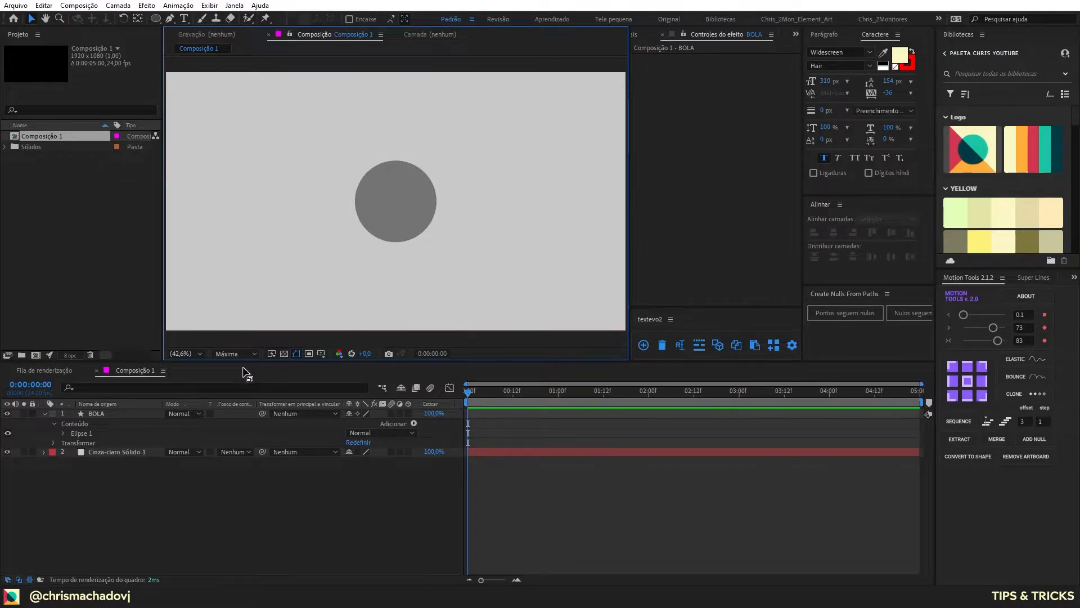
Step: Draw a closed, curved C-shaped form with the Pen tool on a new shape layer, wrapping around the ball's upper, left and lower edges
left_click(169, 18)
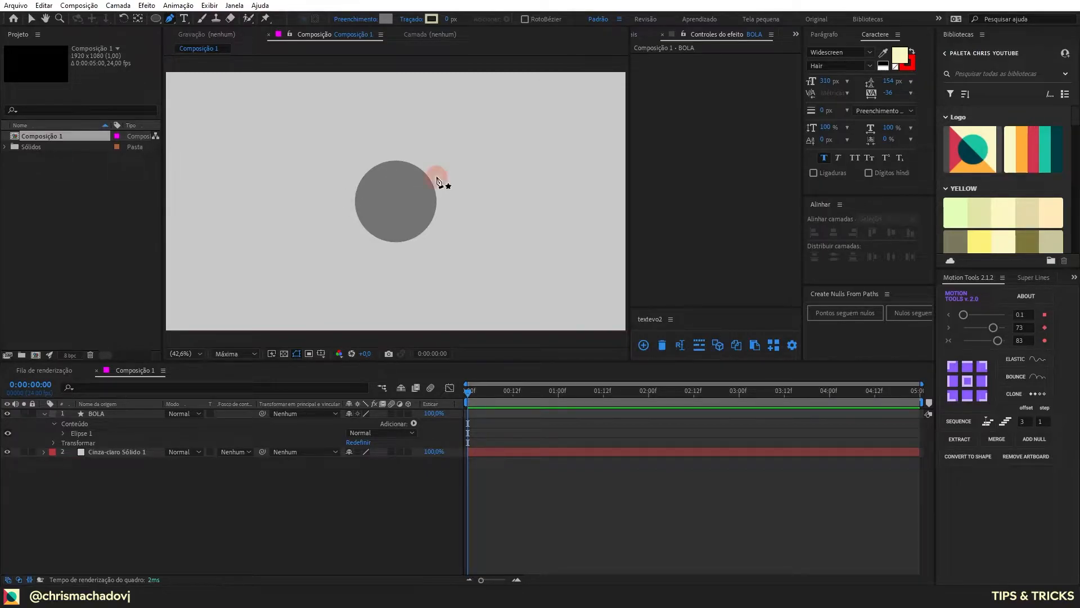
left_click_drag(436, 177, 462, 186)
left_click_drag(381, 163, 359, 179)
left_click_drag(356, 221, 460, 261)
left_click_drag(401, 285, 361, 289)
left_click_drag(291, 271, 276, 248)
left_click_drag(282, 182, 310, 131)
left_click_drag(391, 92, 410, 93)
left_click_drag(537, 137, 523, 181)
left_click_drag(436, 176, 416, 169)
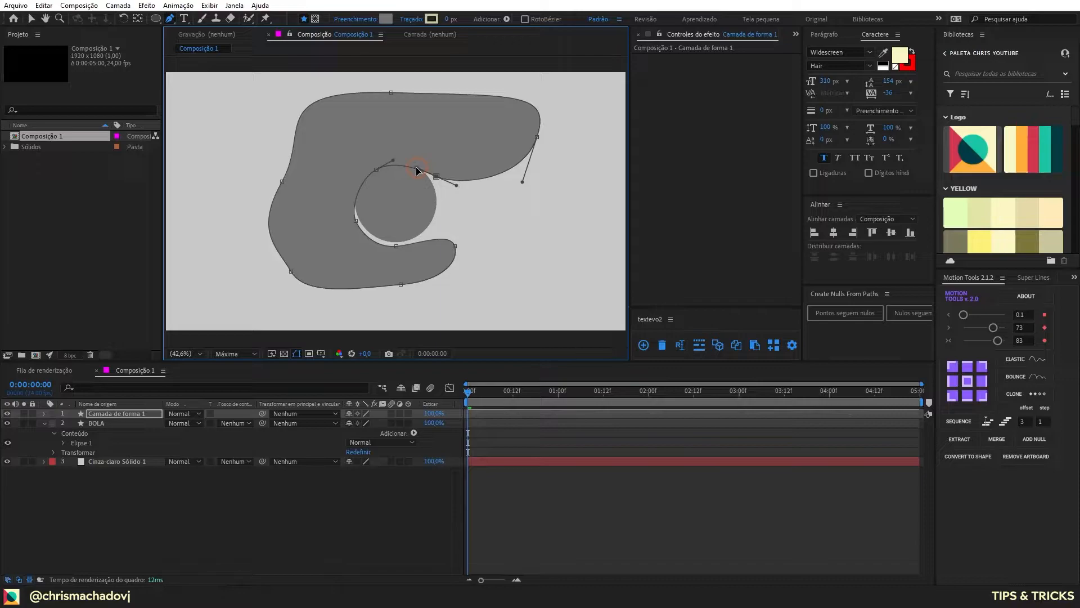
Step: Set the fill color of the new C-shaped layer to dark gray 464646
left_click(120, 414)
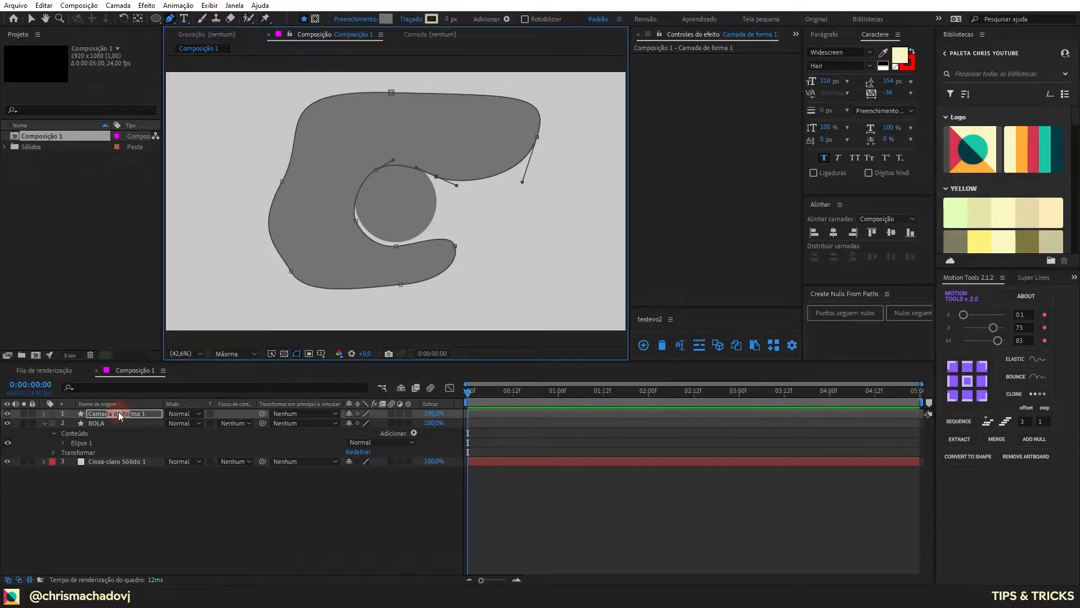
left_click(385, 19)
left_click_drag(685, 157, 683, 167)
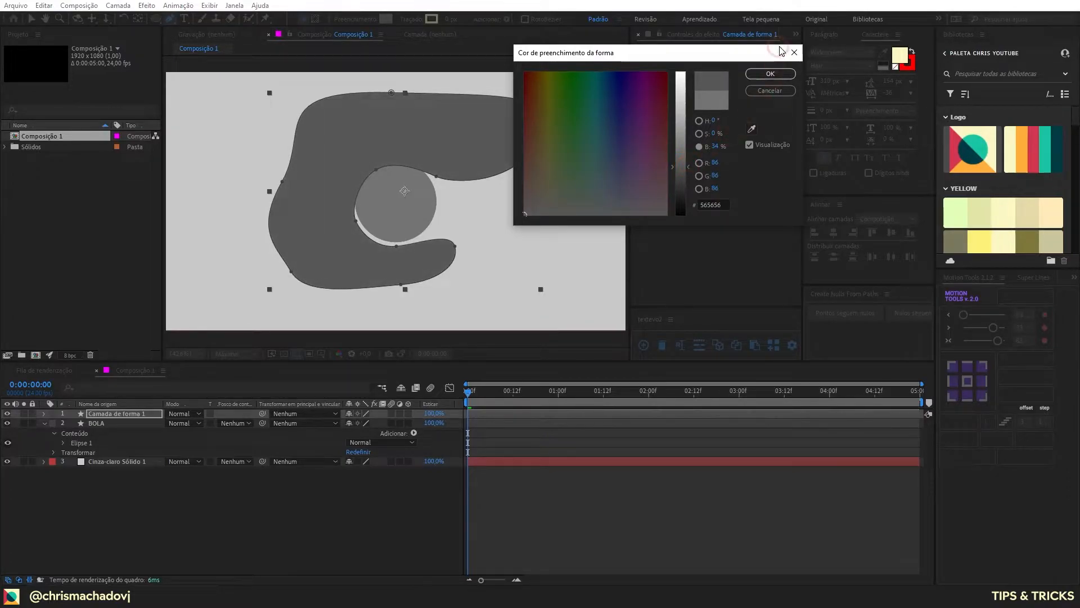
left_click(683, 175)
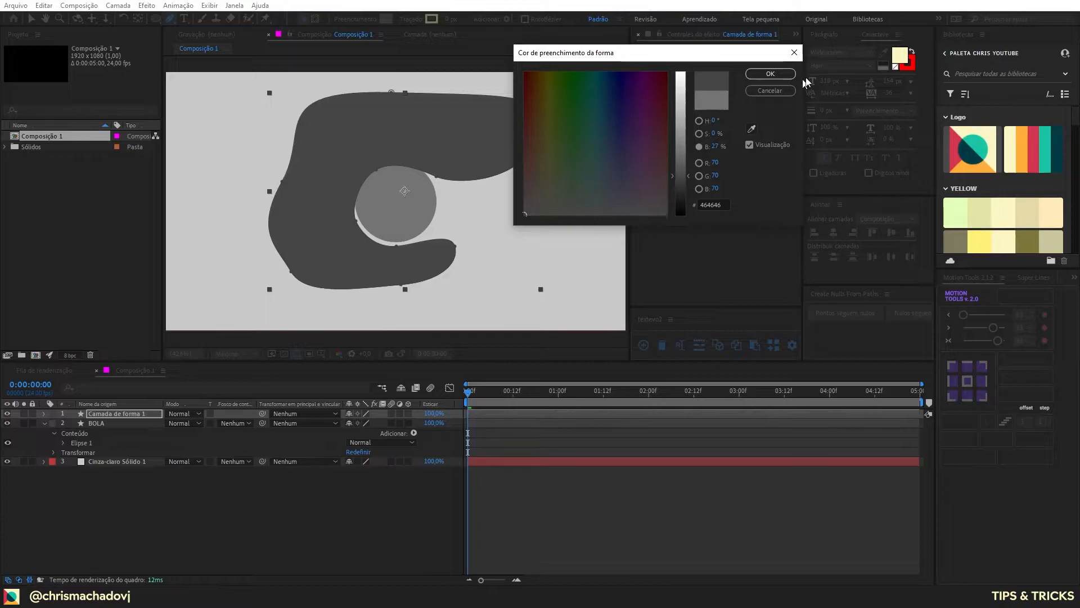
left_click(772, 74)
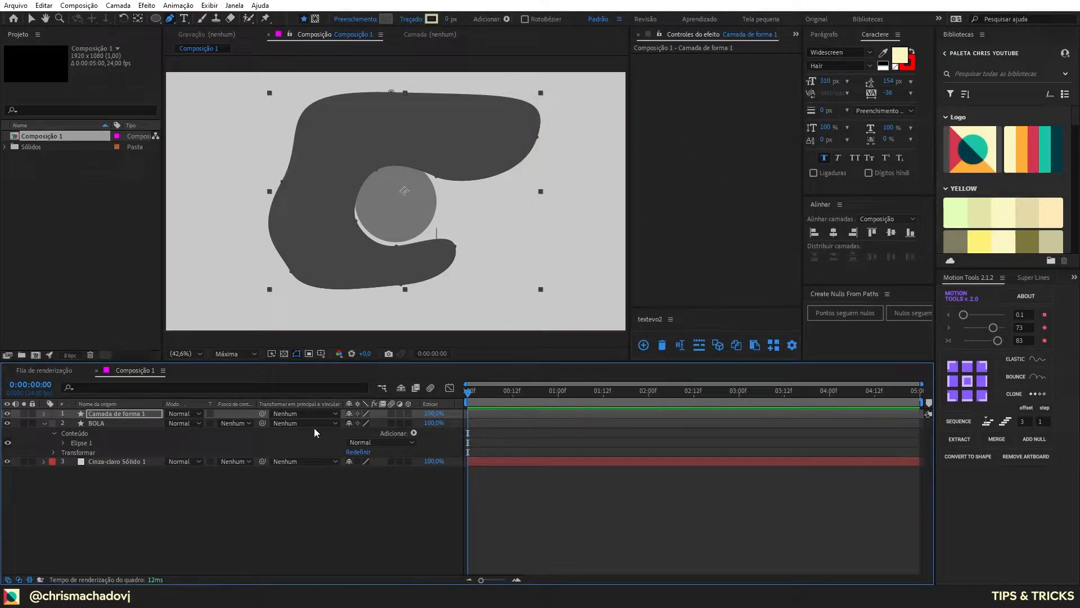
Step: Rename the C-shaped layer as SOMBRA
left_click(124, 417)
key("Return")
type("SOMB")
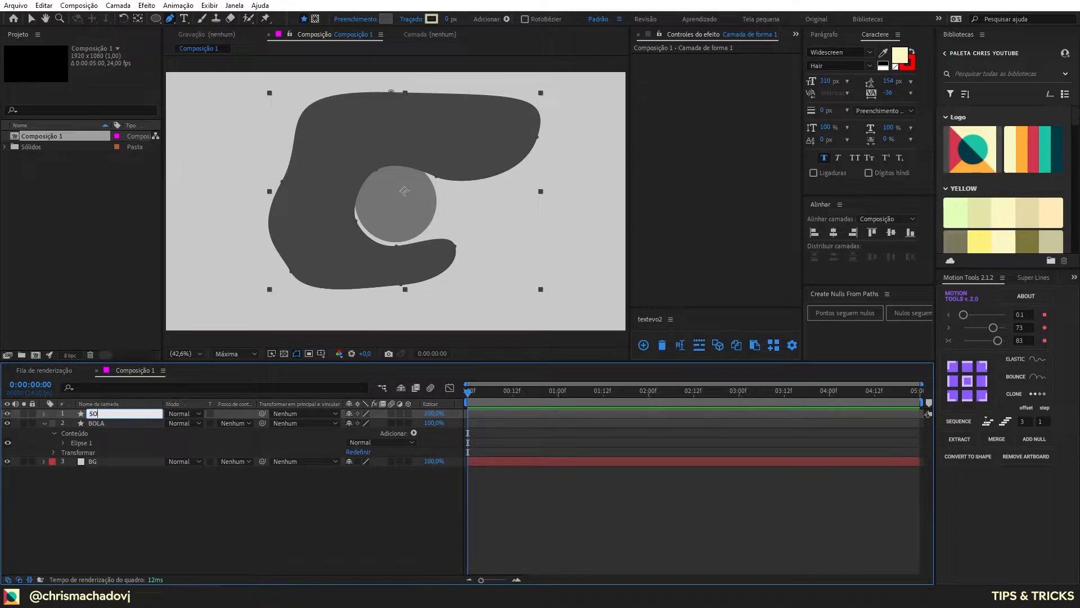
key("Return")
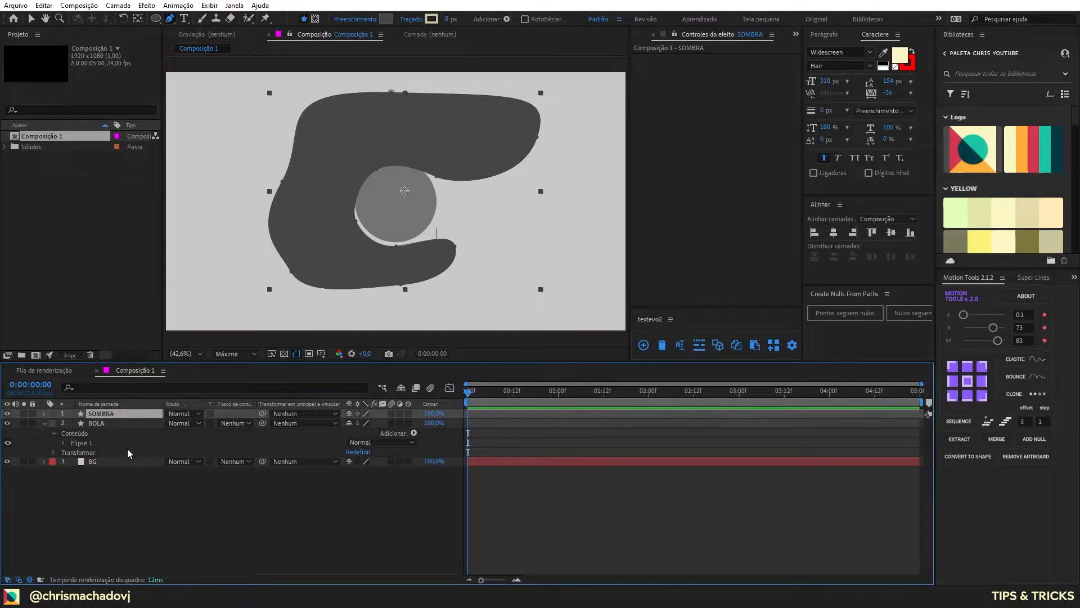
Step: Find and apply the Roughen Edges effect (Tornar … ásperas) to the SOMBRA layer
key("ctrl+space")
type("torna")
key("Return")
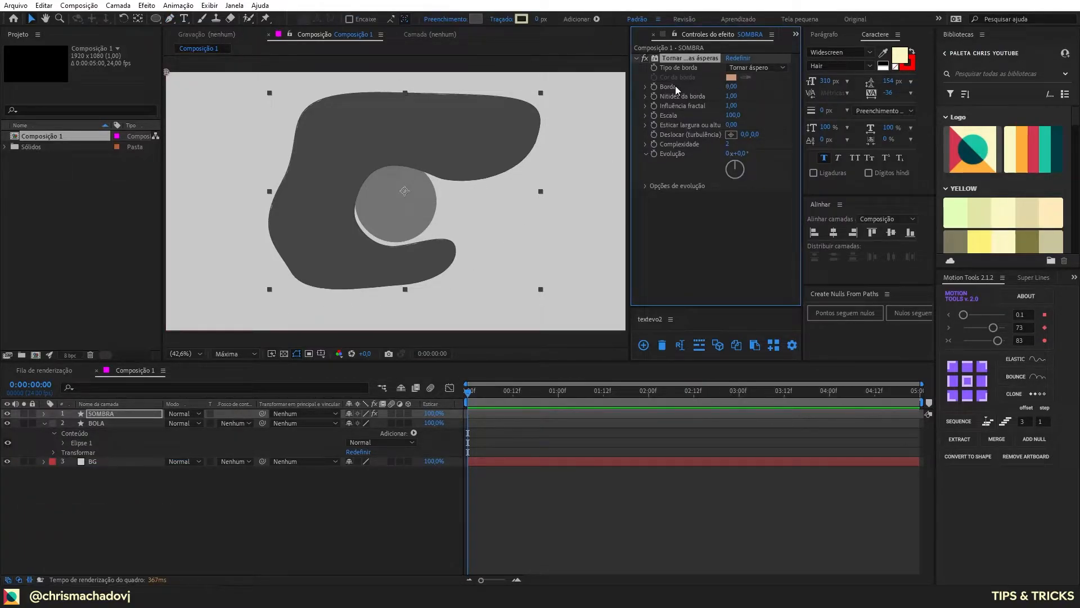
Step: Set the roughen effect's Borda to 150 and its Escala to 10 to give the SOMBRA shape grainy edges
left_click(732, 87)
type("150")
key("Return")
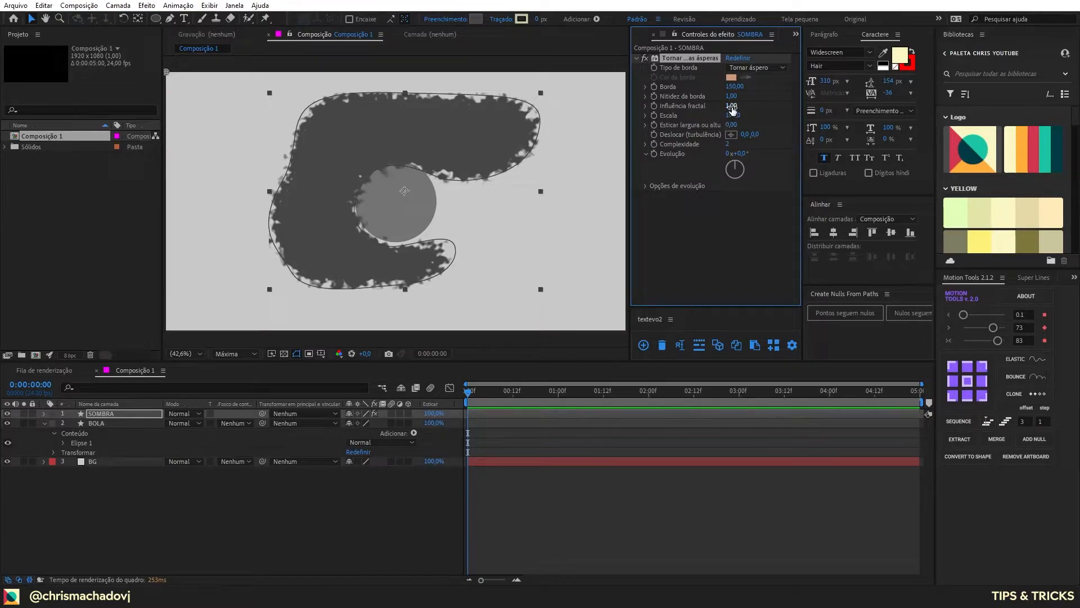
left_click_drag(733, 117, 656, 119)
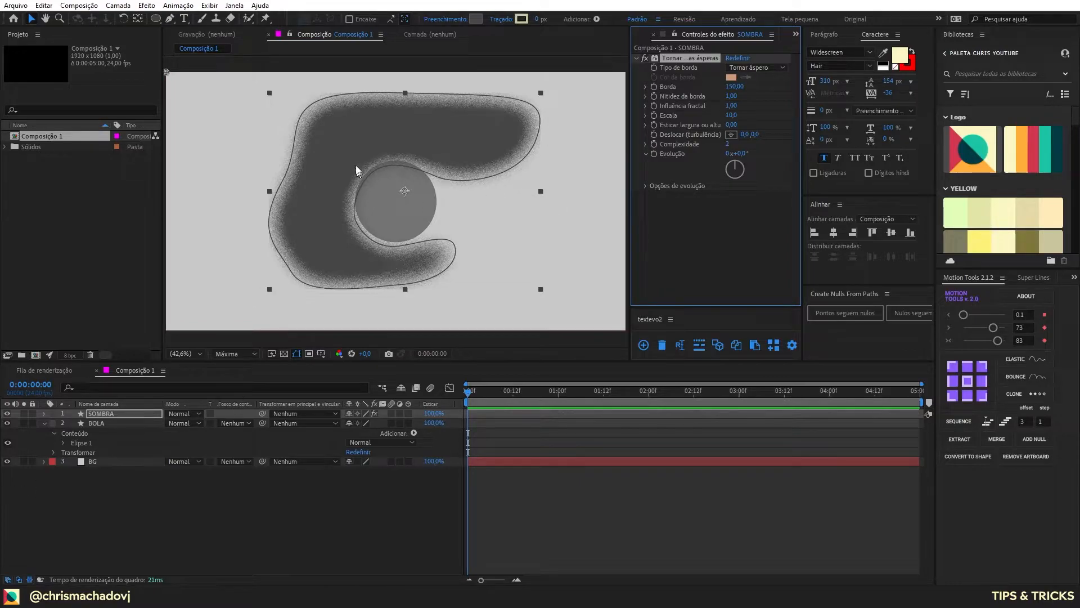
scroll(358, 183, "up", 2, "alt")
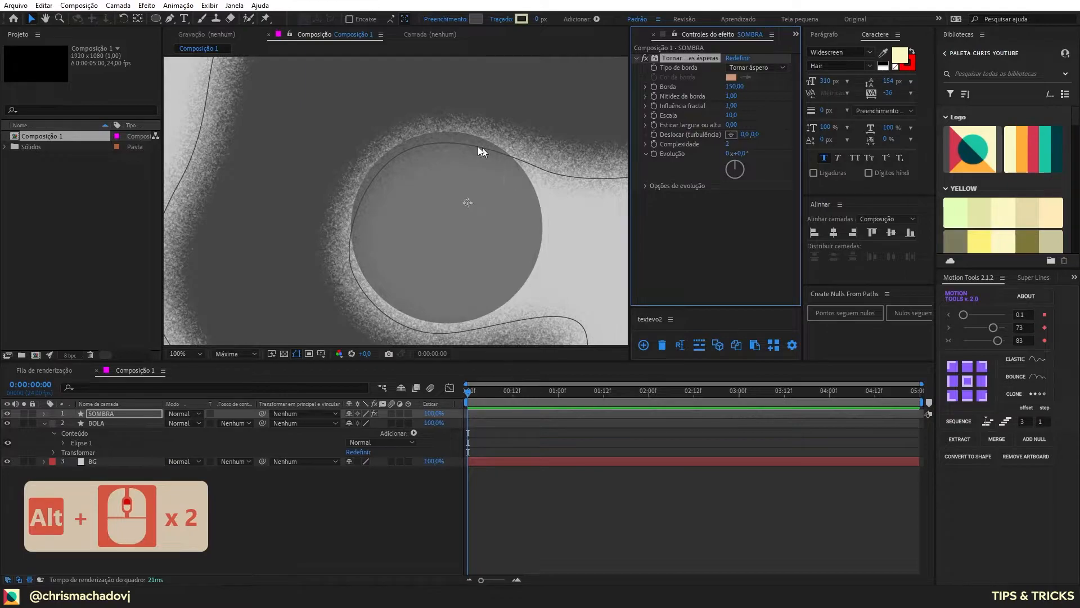
scroll(461, 178, "down", 2, "alt")
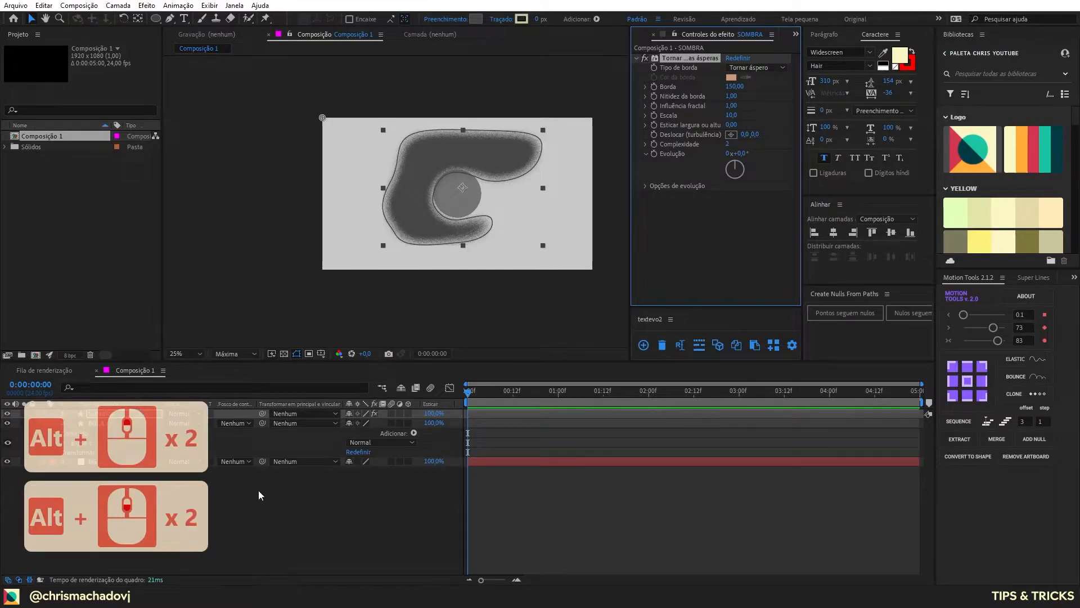
left_click(258, 495)
Step: Apply the Definir fosco (Set Matte) effect to SOMBRA and take the matte from layer 2, BOLA
left_click(120, 414)
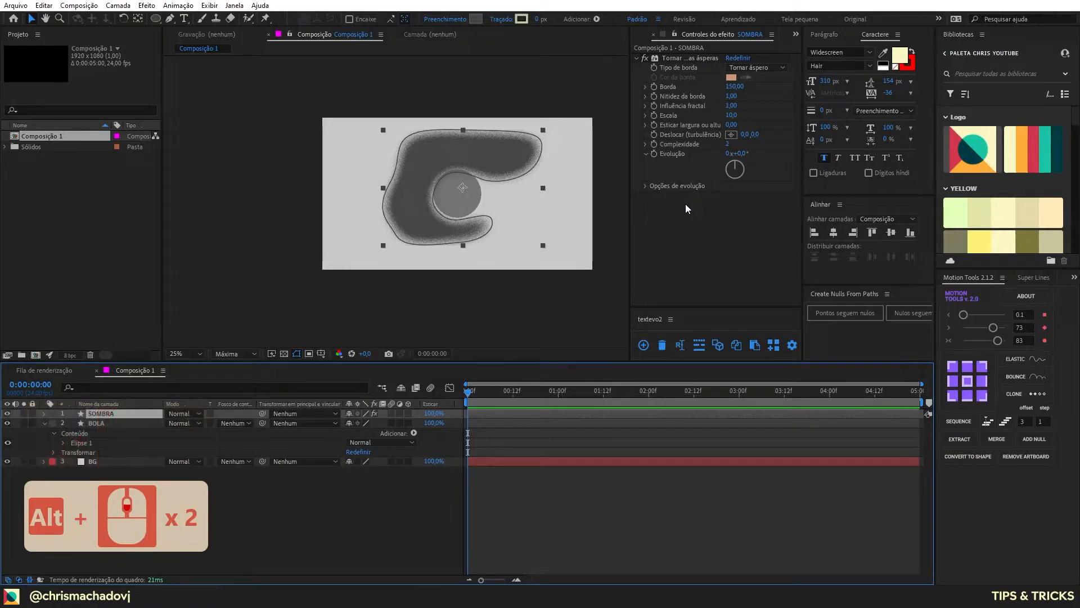
key("ctrl+space")
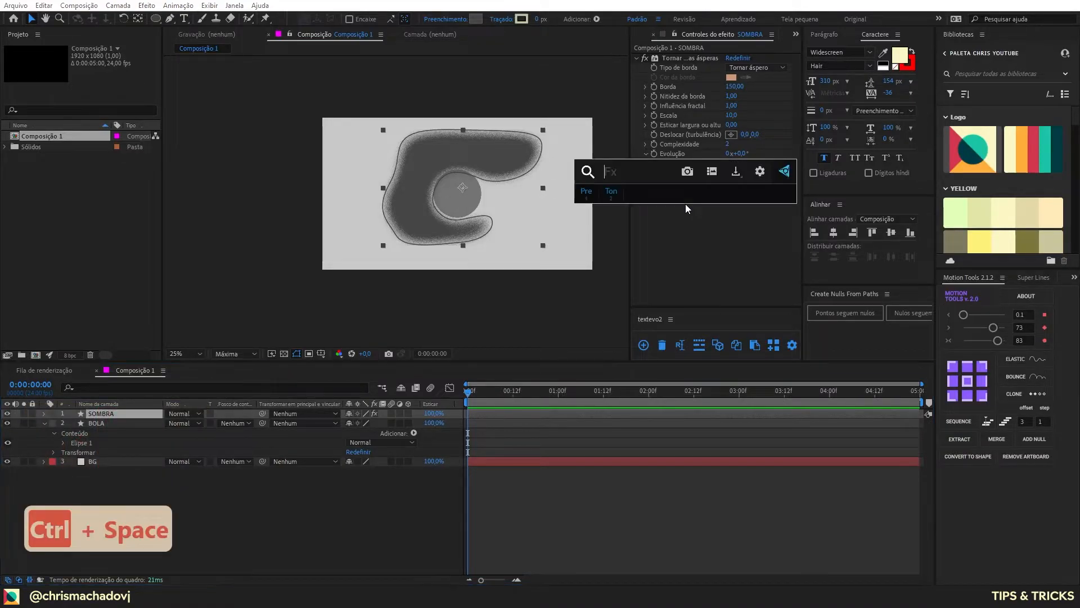
type("defi")
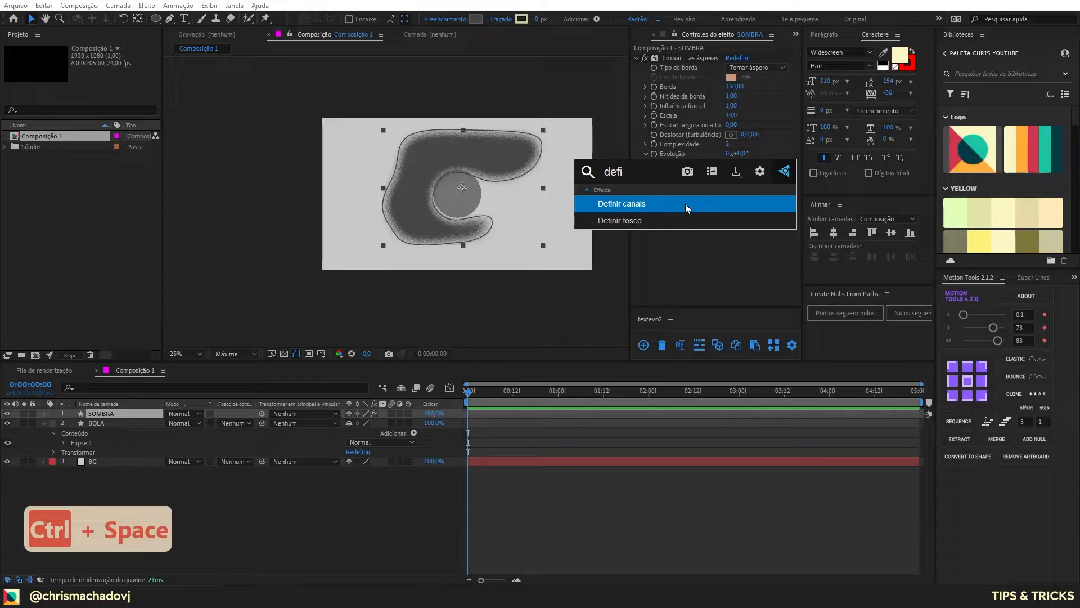
key("Down")
key("Return")
left_click(749, 205)
left_click(756, 246)
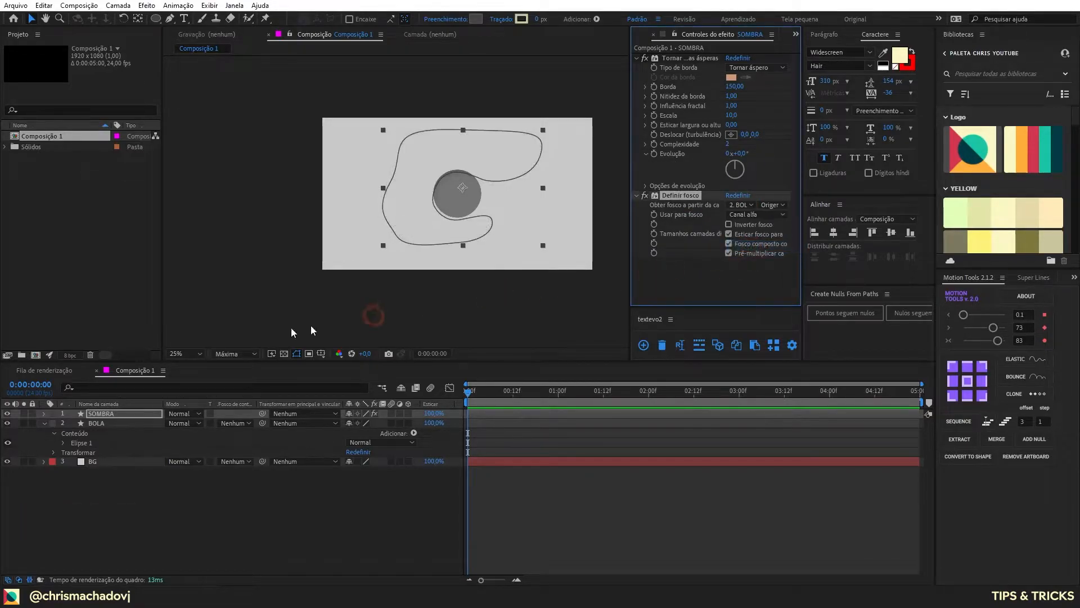
Step: Animate the Distribuição aleatória (random seed) of SOMBRA's roughen edges effect with the expression time*8
left_click(125, 414)
scroll(484, 198, "up", 2)
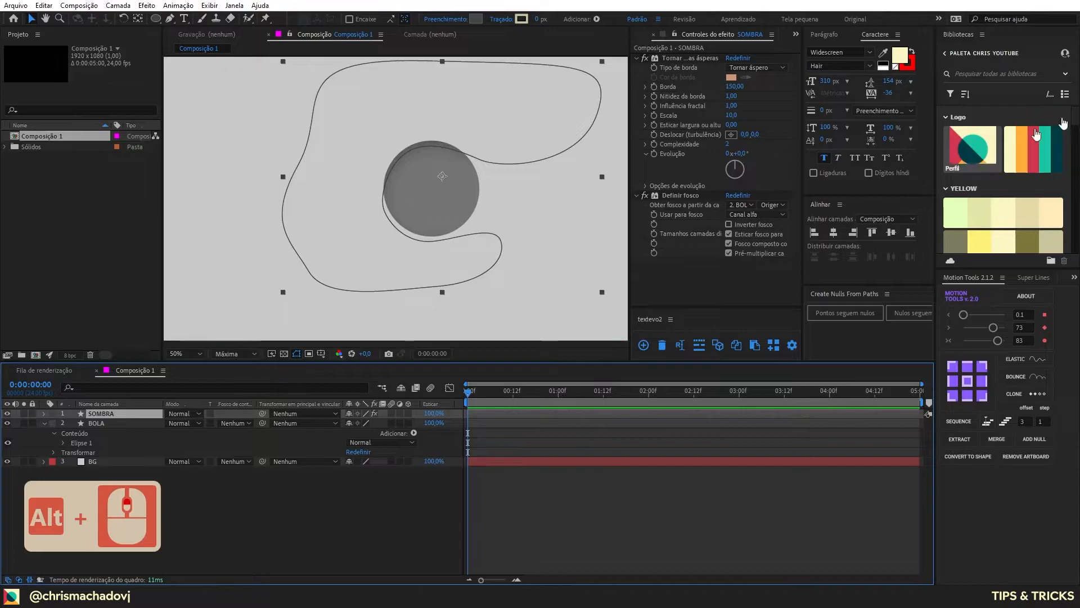
left_click(646, 154)
left_click(646, 154)
left_click(646, 186)
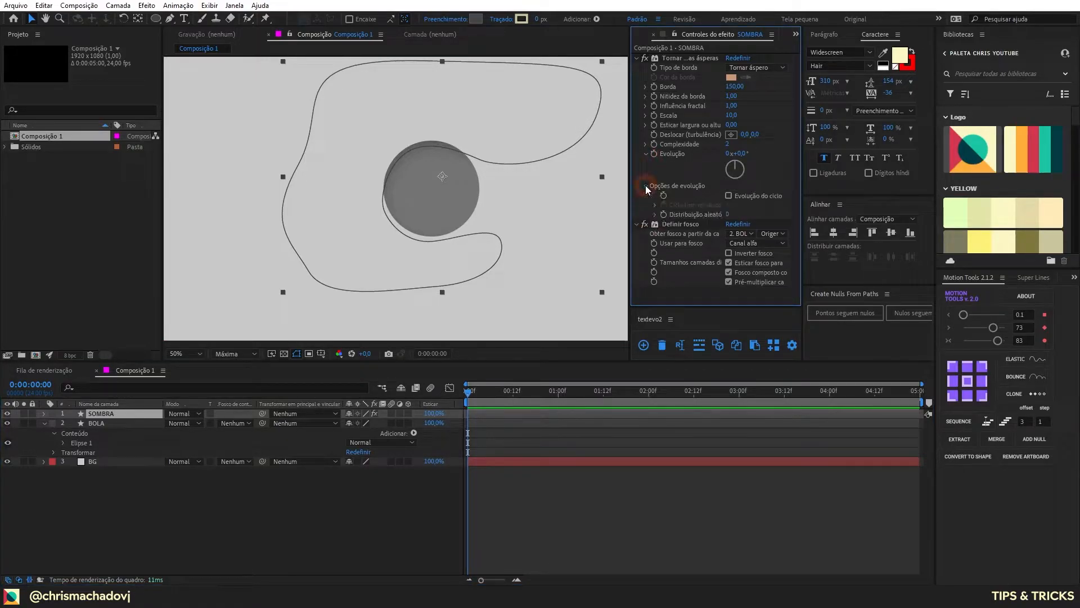
left_click(656, 213)
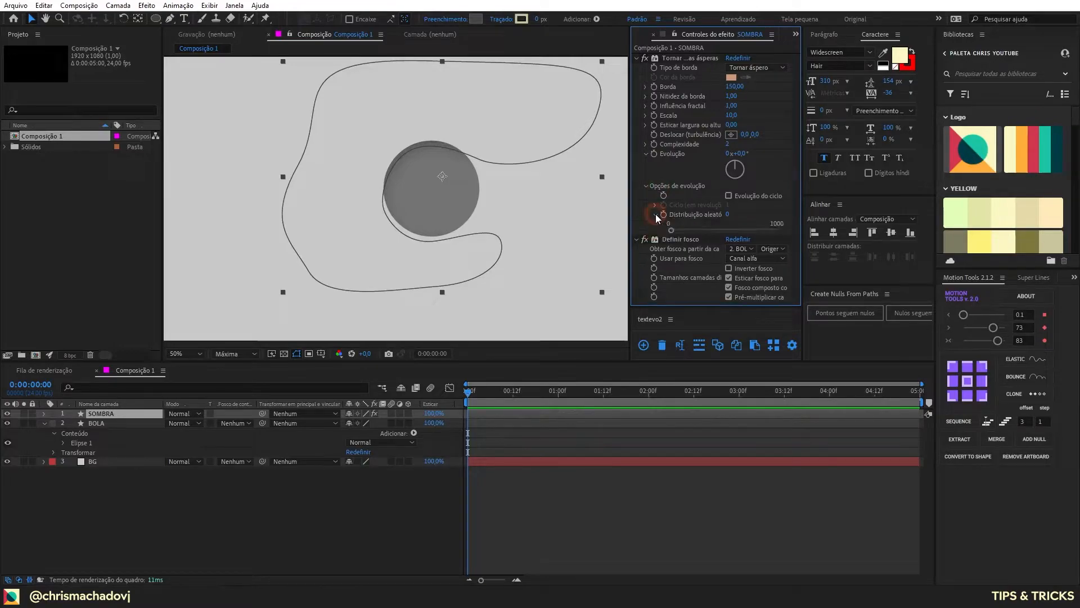
left_click(661, 214, "alt")
type("time")
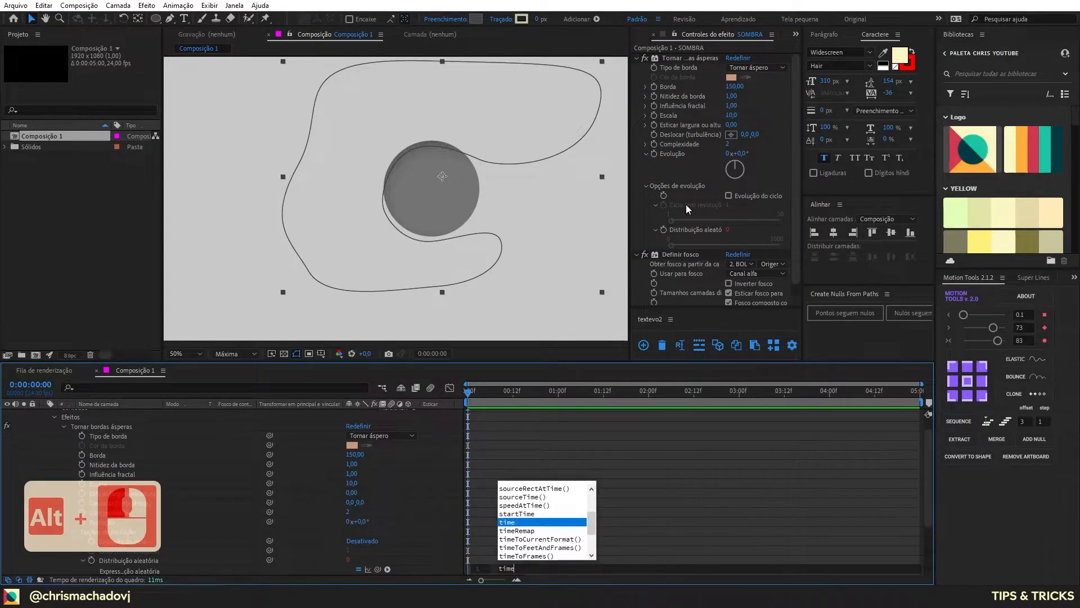
type("*")
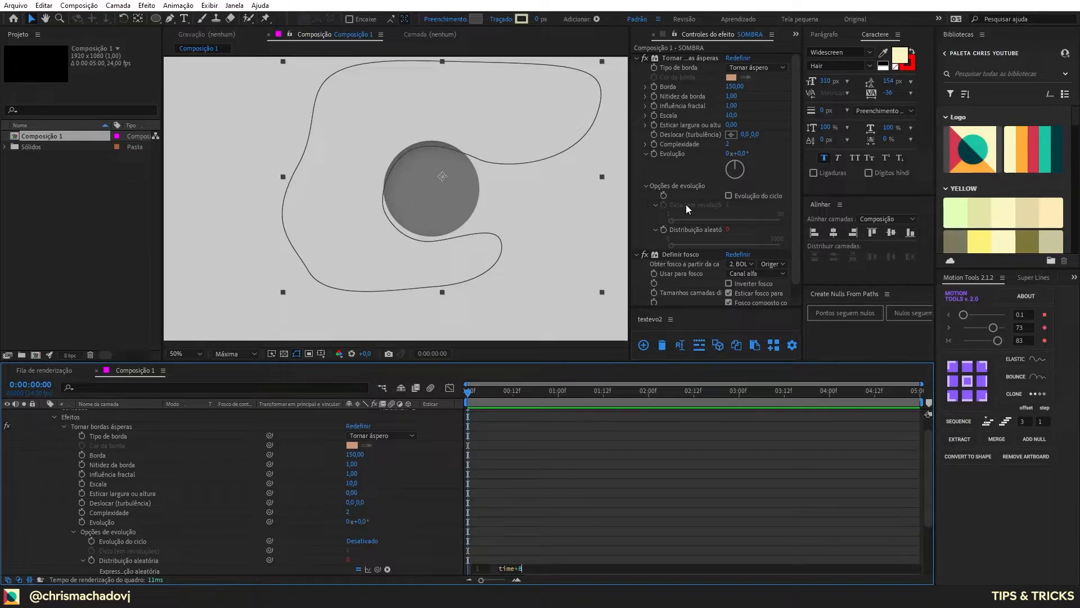
key("KP_Enter")
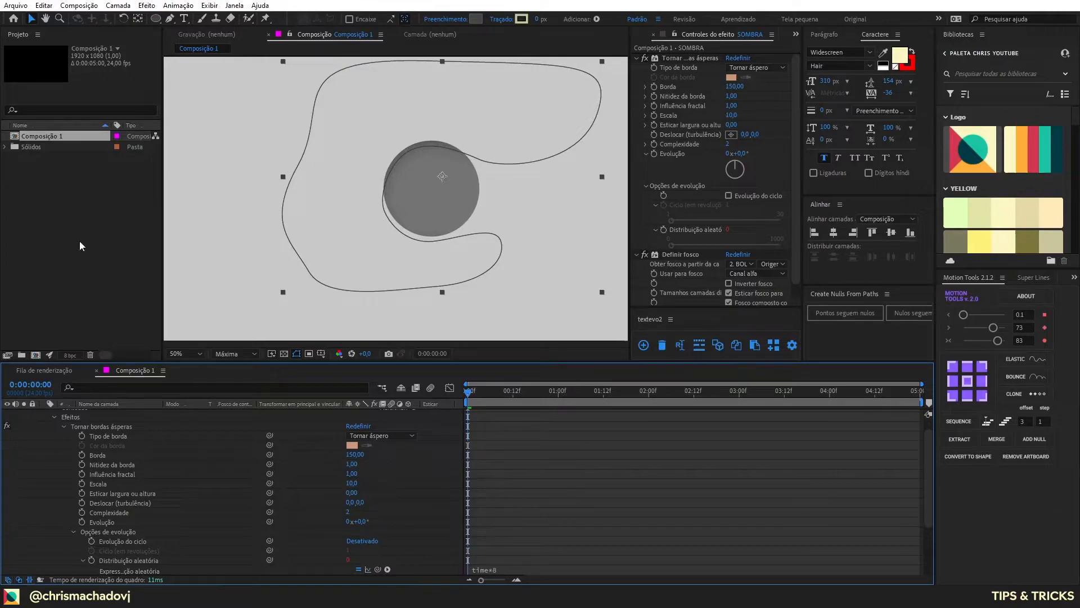
scroll(76, 447, "up", 1)
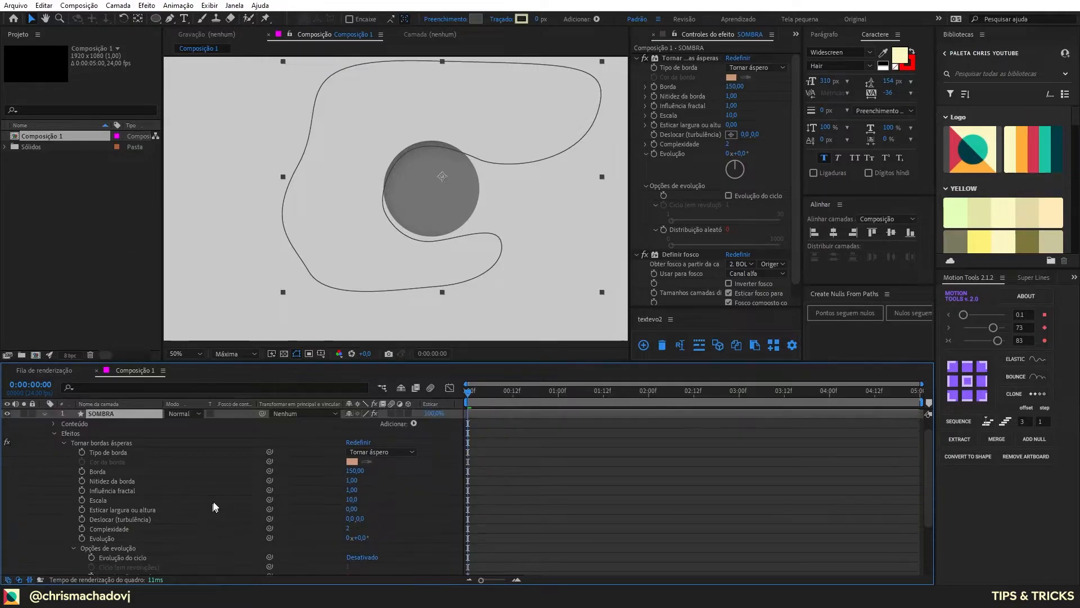
left_click(43, 415)
key("F2")
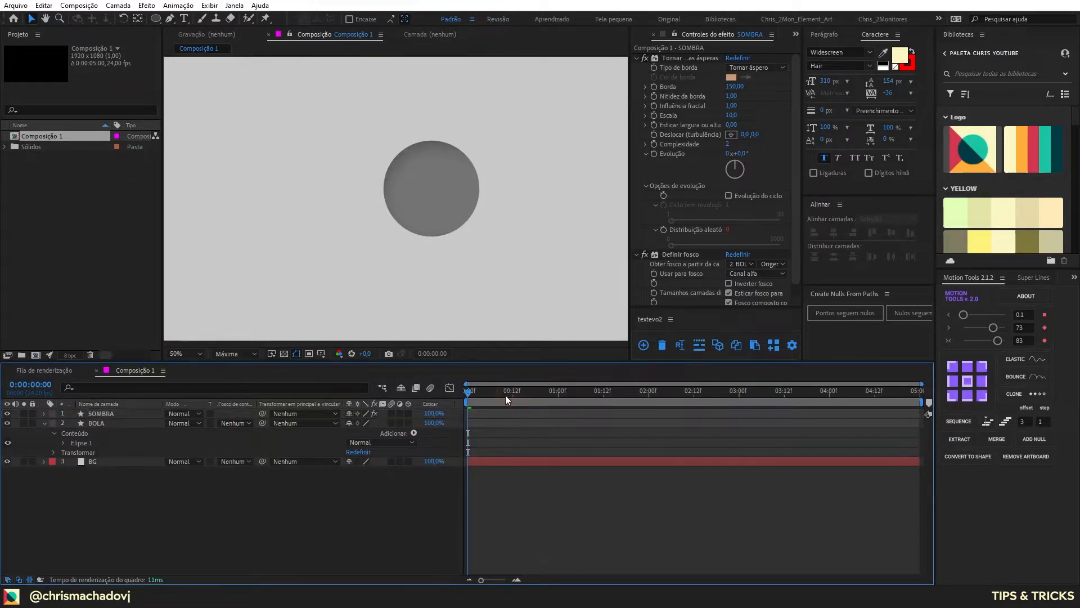
Step: Play the composition preview to check how the animated grain flickers on the ball
key("space")
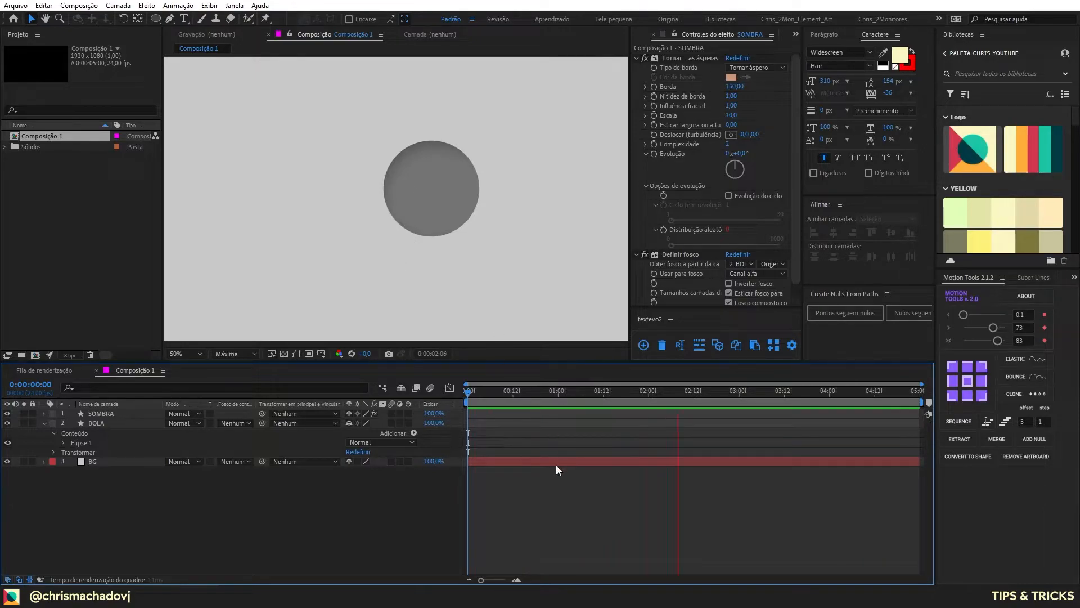
left_click(489, 403)
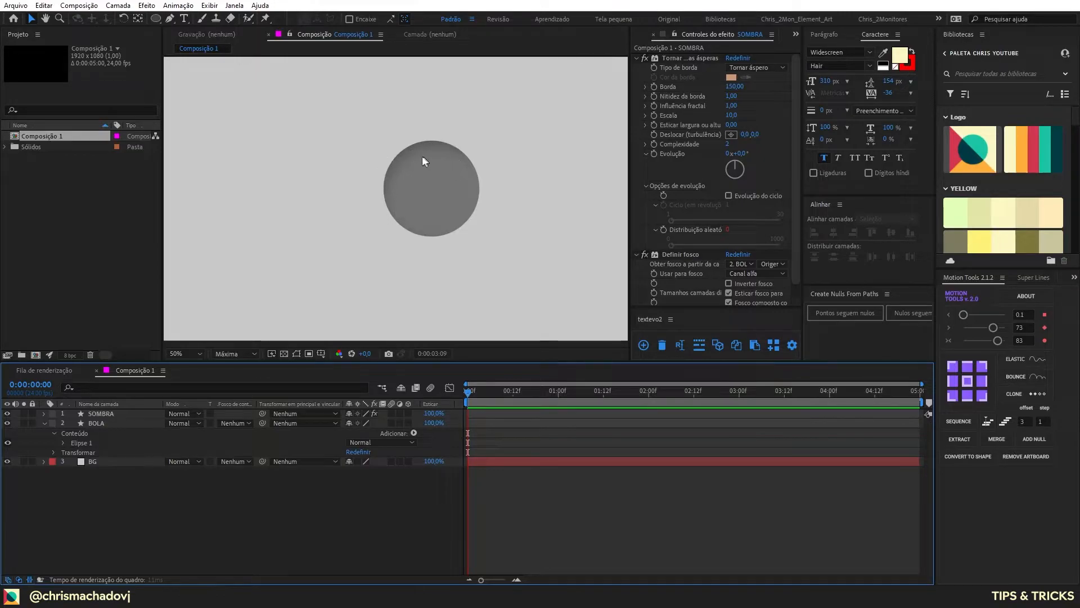
key("apostrophe")
key("apostrophe")
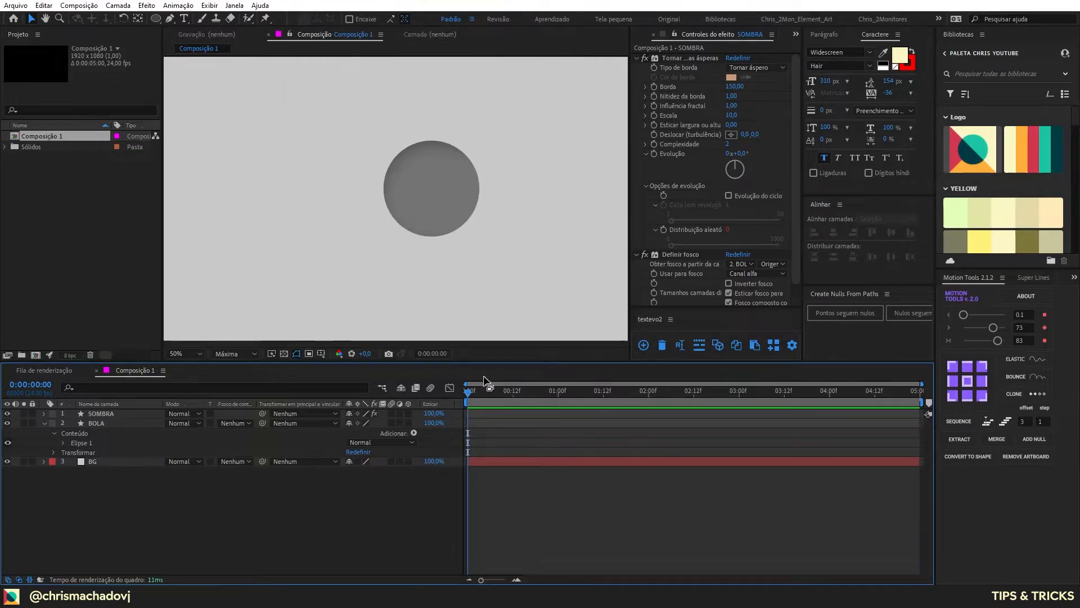
left_click(377, 338)
key("space")
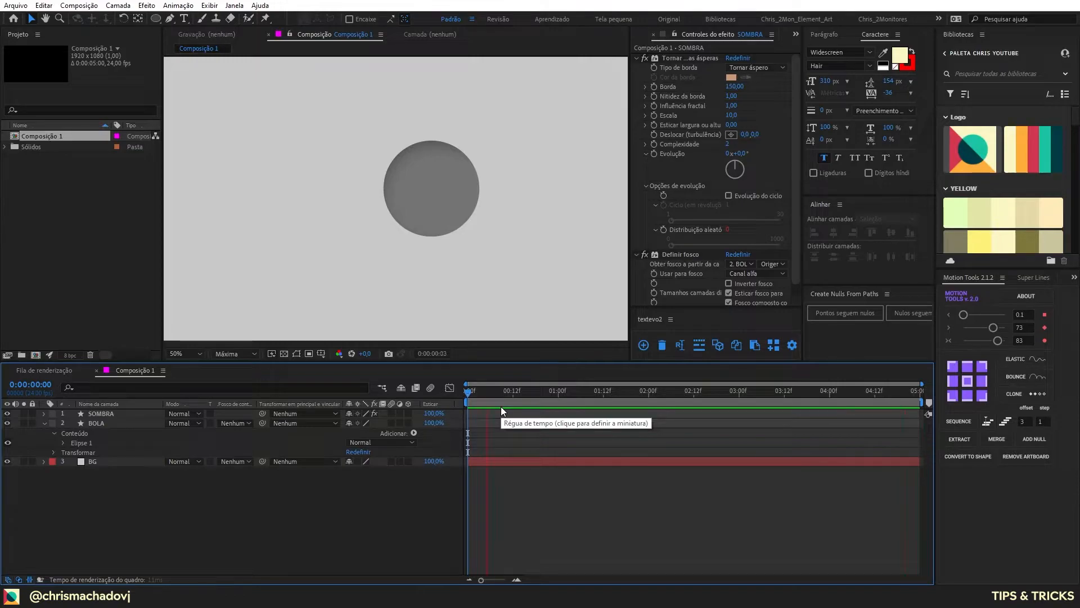
left_click(512, 391)
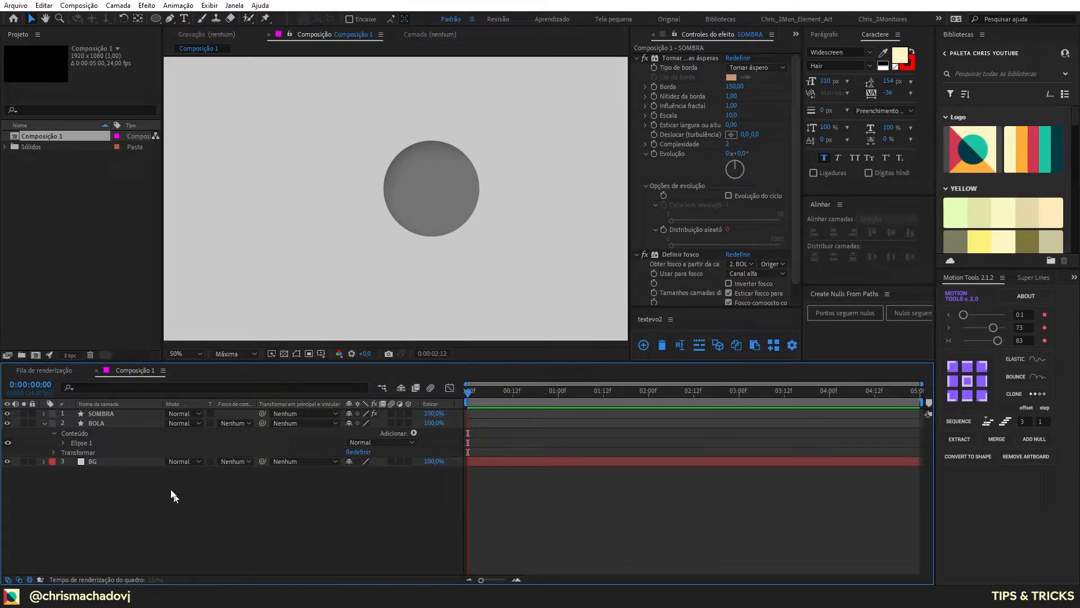
Step: Reshape the inner curve of the SOMBRA path with the Pen tool so the shadow reaches further into the ball
left_click(101, 417)
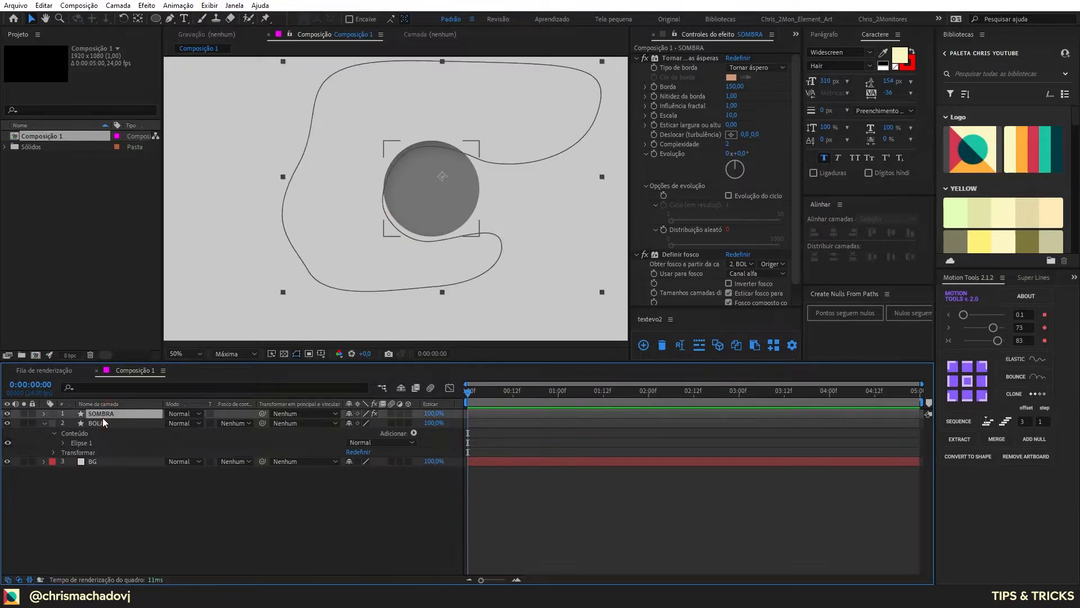
left_click(401, 150)
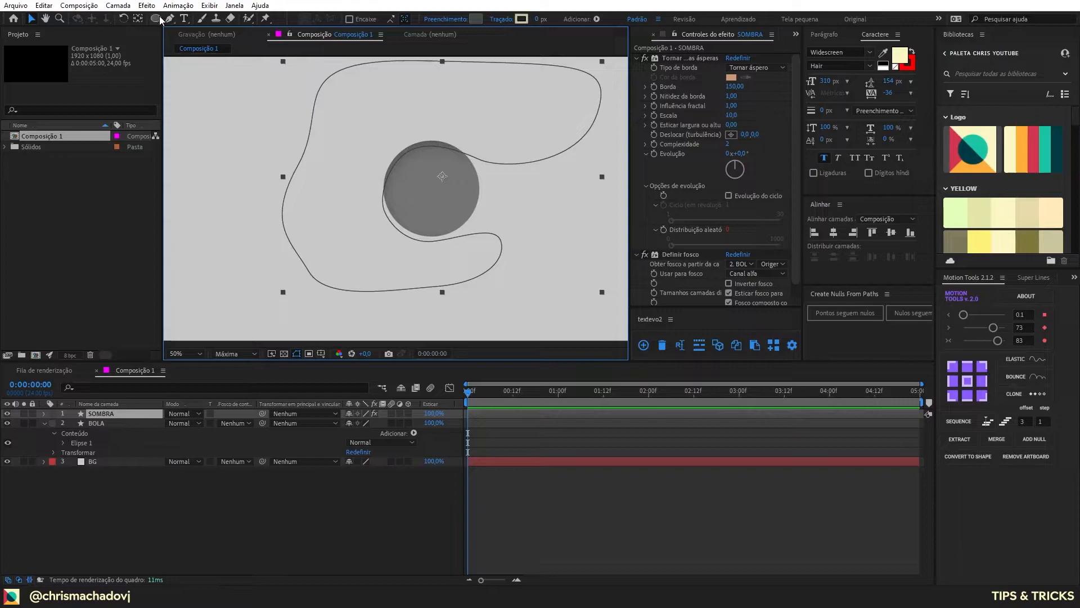
key("g")
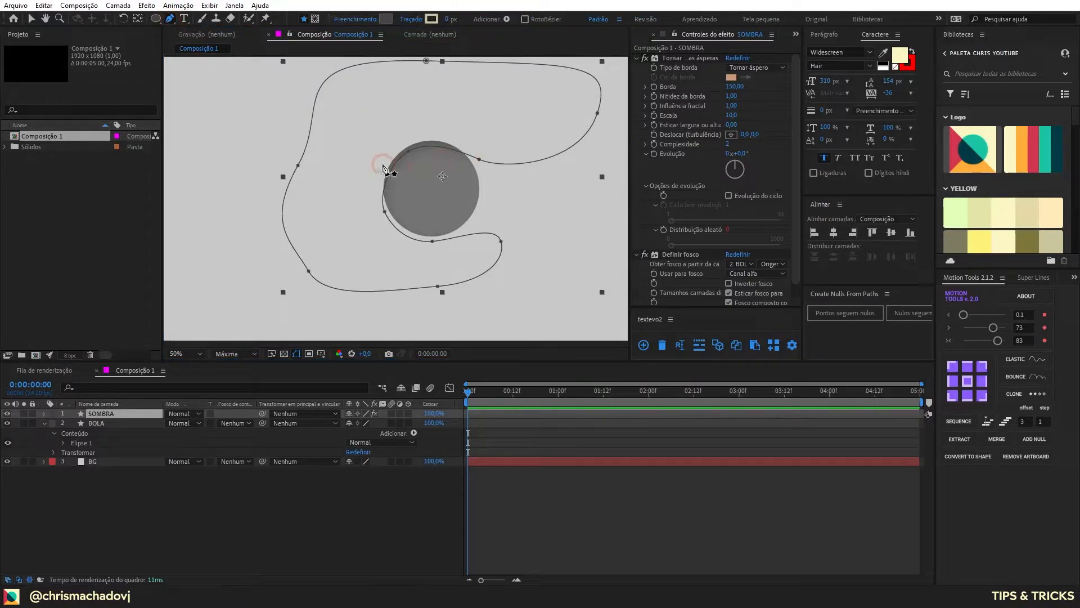
left_click_drag(409, 152, 416, 164)
left_click_drag(384, 211, 398, 205)
mouse_move(432, 240)
left_mouse_down()
mouse_move(453, 210)
mouse_move(434, 178)
mouse_move(446, 232)
left_mouse_up()
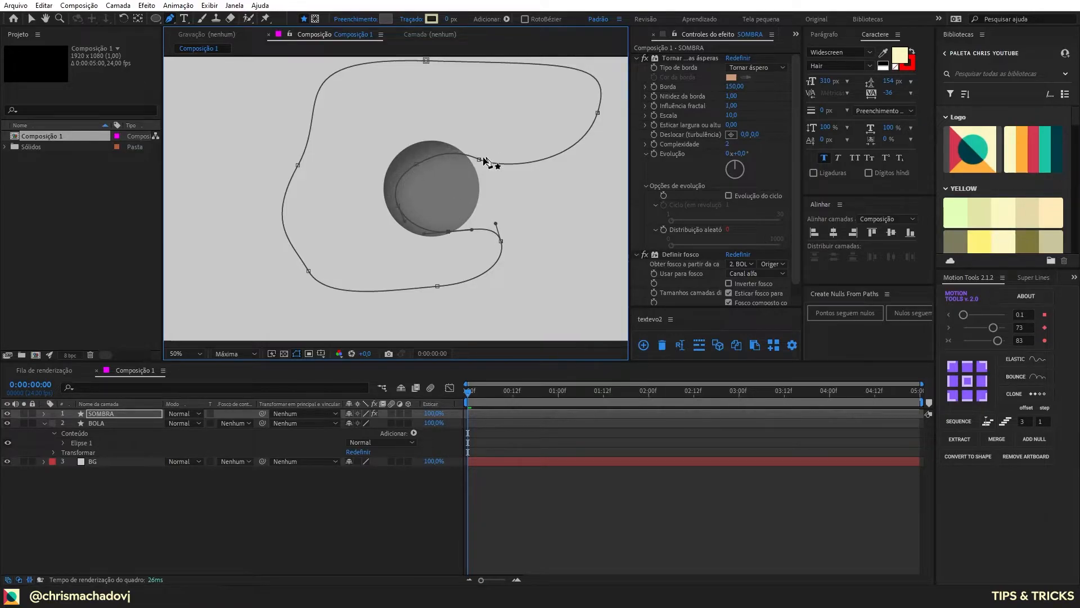
left_click_drag(479, 160, 481, 171)
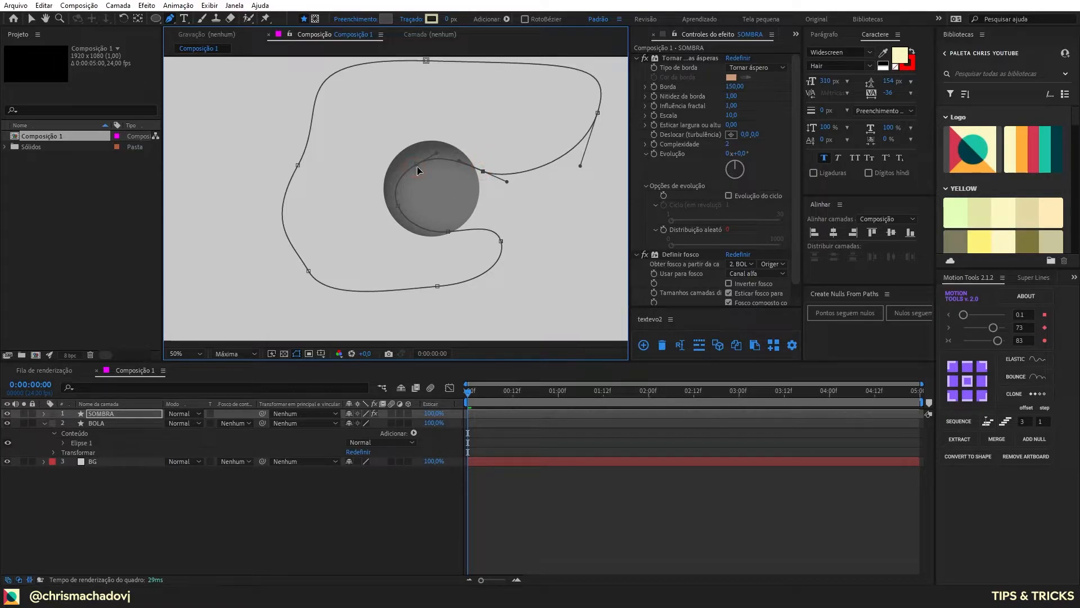
left_click_drag(416, 165, 420, 157)
left_click(103, 415, "ctrl")
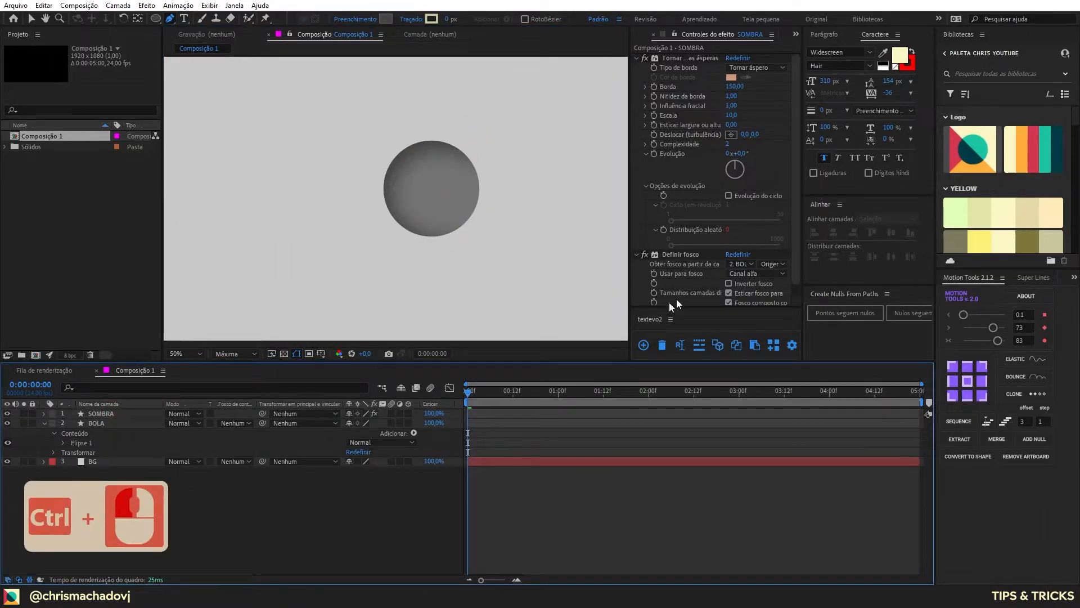
Step: Duplicate the BOLA layer and place the copy above SOMBRA
left_click(669, 255)
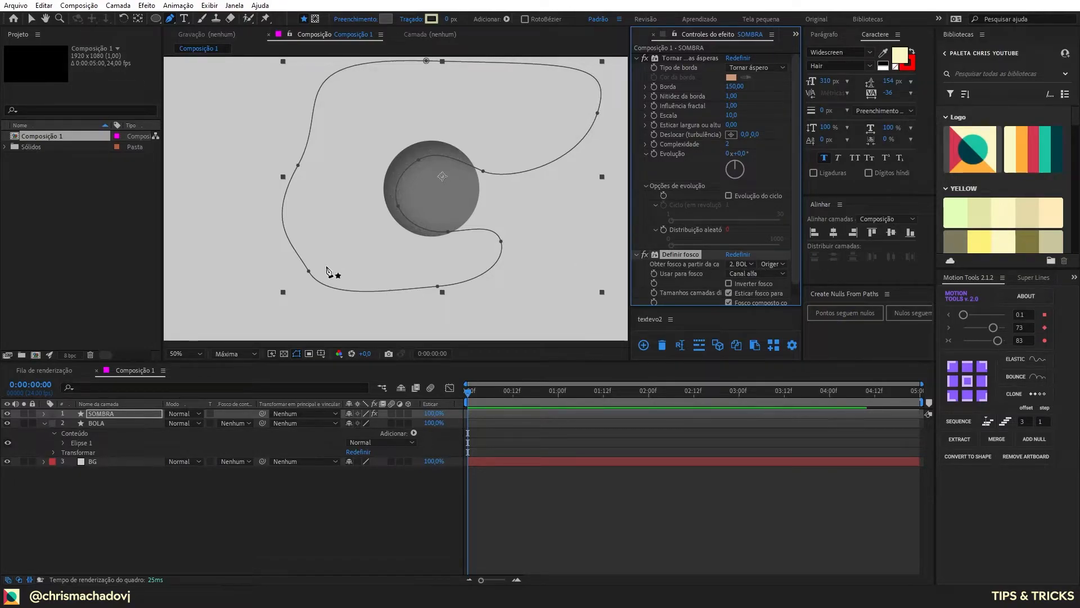
left_click(146, 423)
key("ctrl+d")
left_click_drag(140, 423, 141, 412)
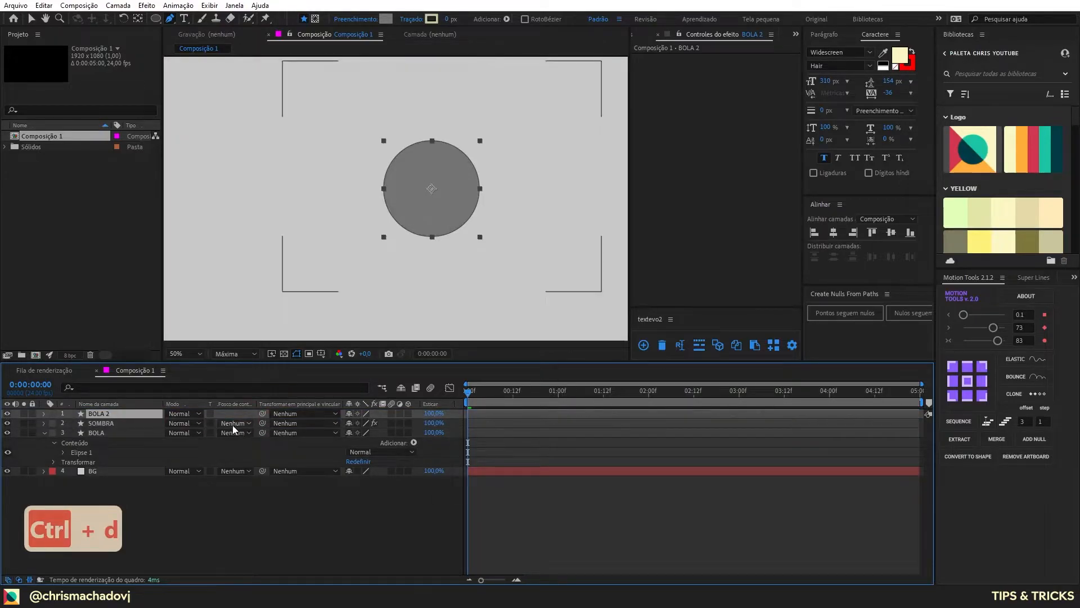
Step: Delete the Definir fosco effect from SOMBRA and set its track matte to the alpha of BOLA 2
left_click(107, 423)
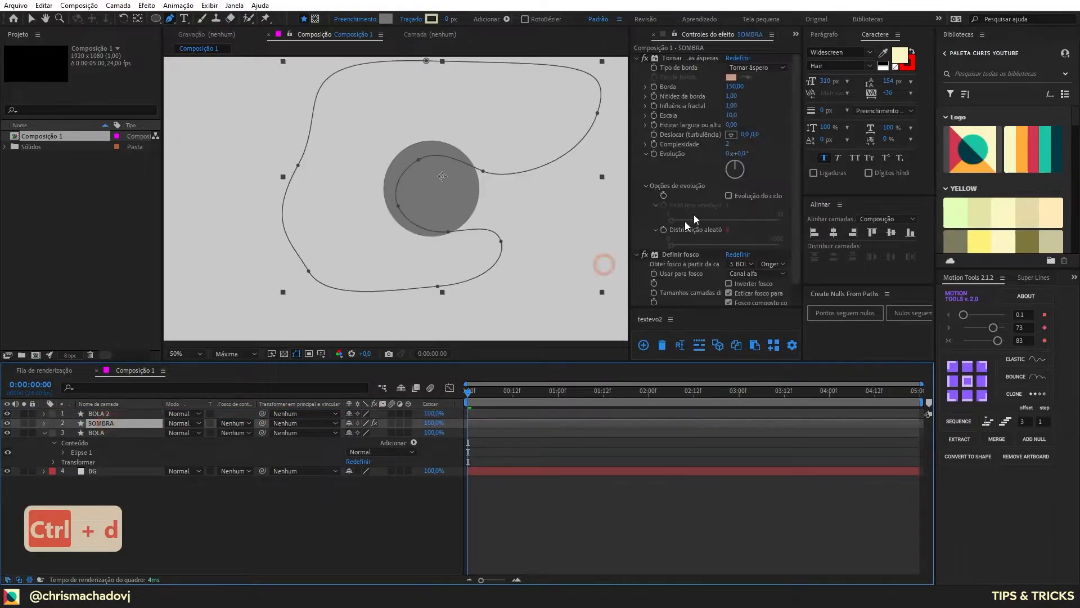
left_click(659, 254)
key("Delete")
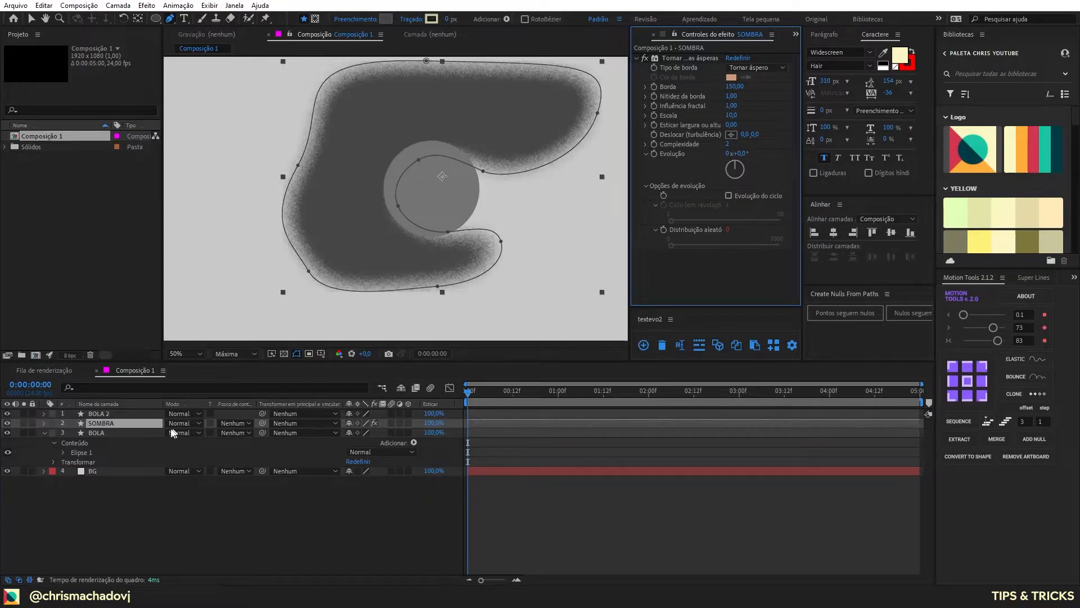
left_click(231, 423)
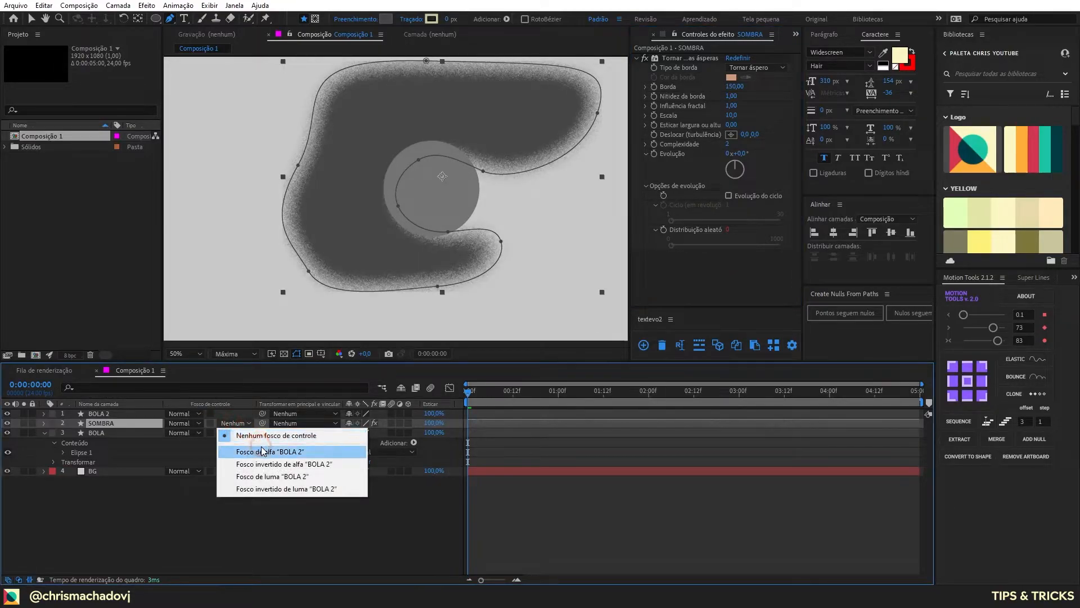
left_click(264, 449)
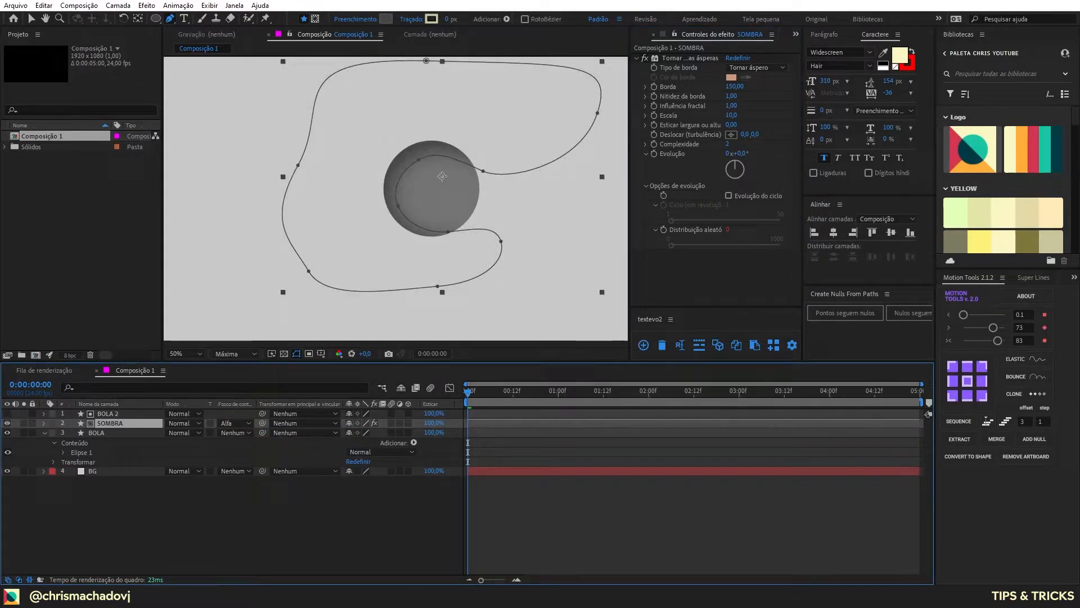
Step: With the BG layer hidden, remove SOMBRA's track matte and delete the BOLA 2 layer
left_click(8, 471)
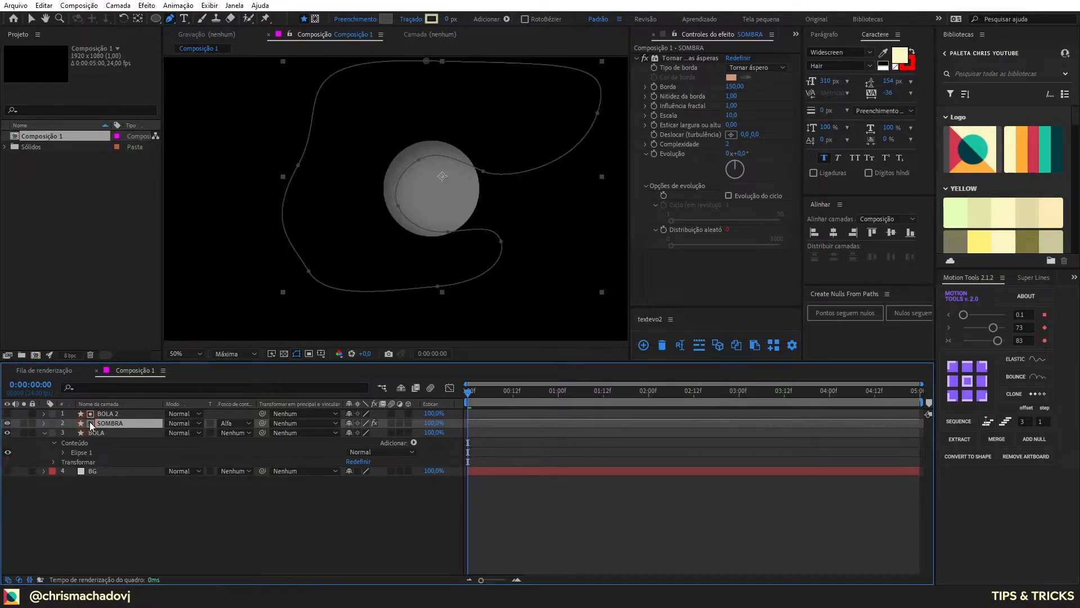
left_click(101, 415)
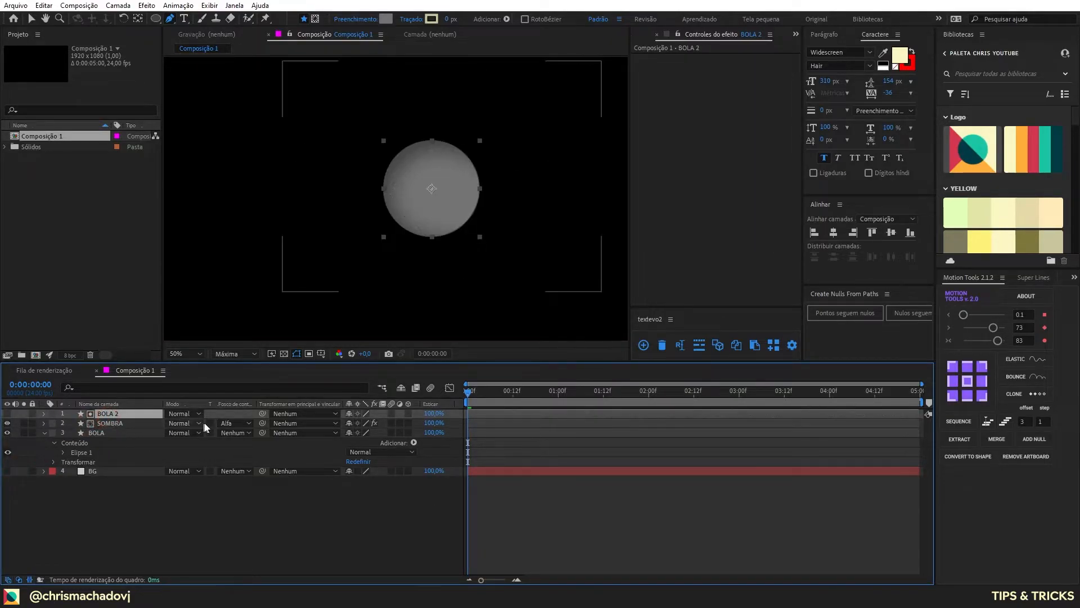
left_click(236, 423)
left_click(247, 436)
left_click(105, 414)
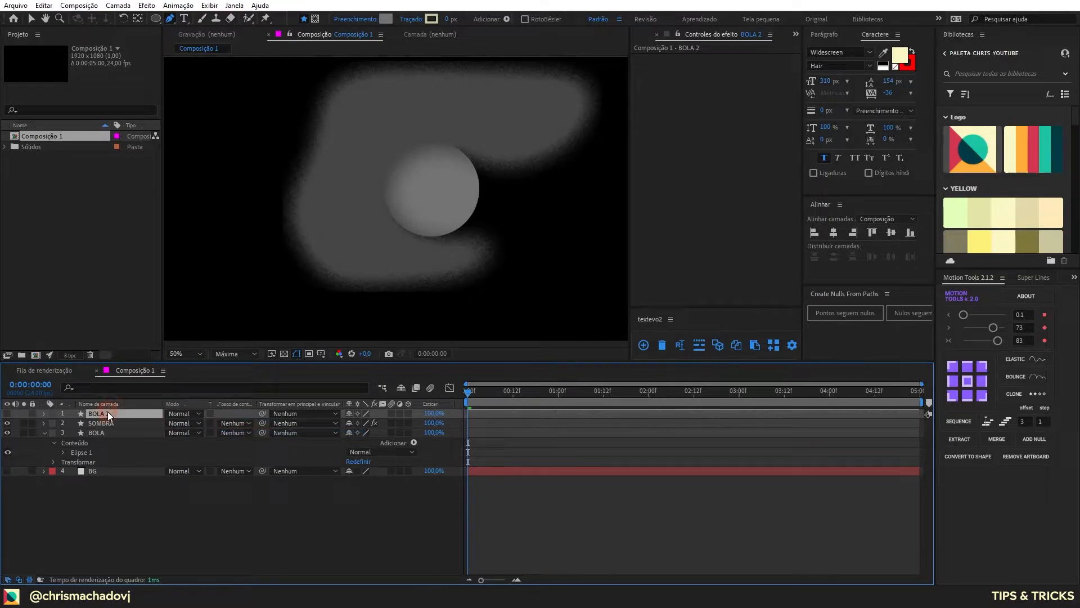
key("Delete")
Step: Turn on preserve underlying transparency for SOMBRA so the shadow is confined to the ball
left_click(213, 433)
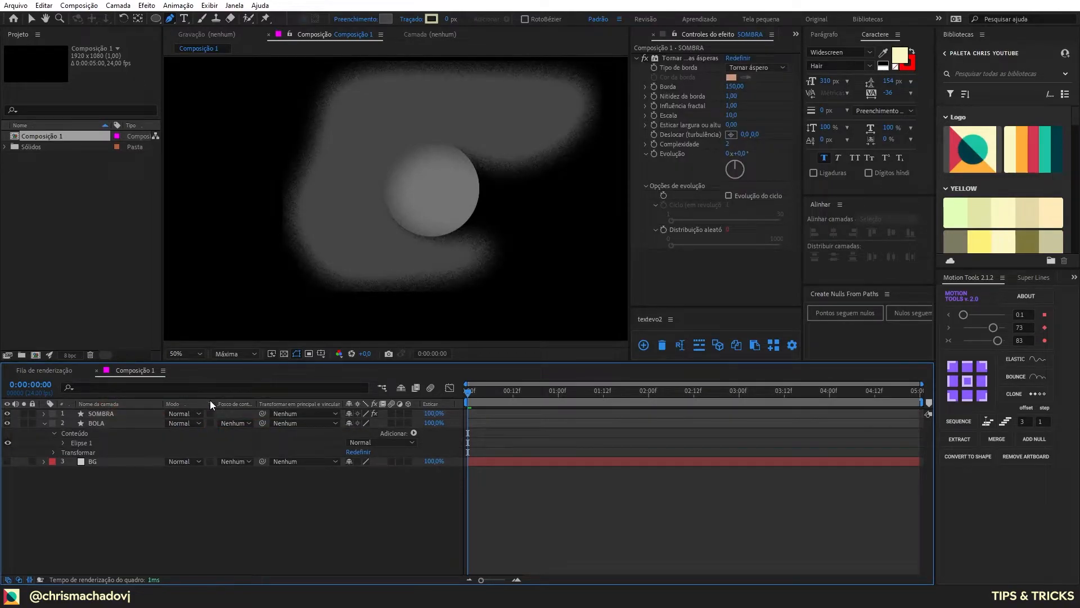
left_click(210, 413)
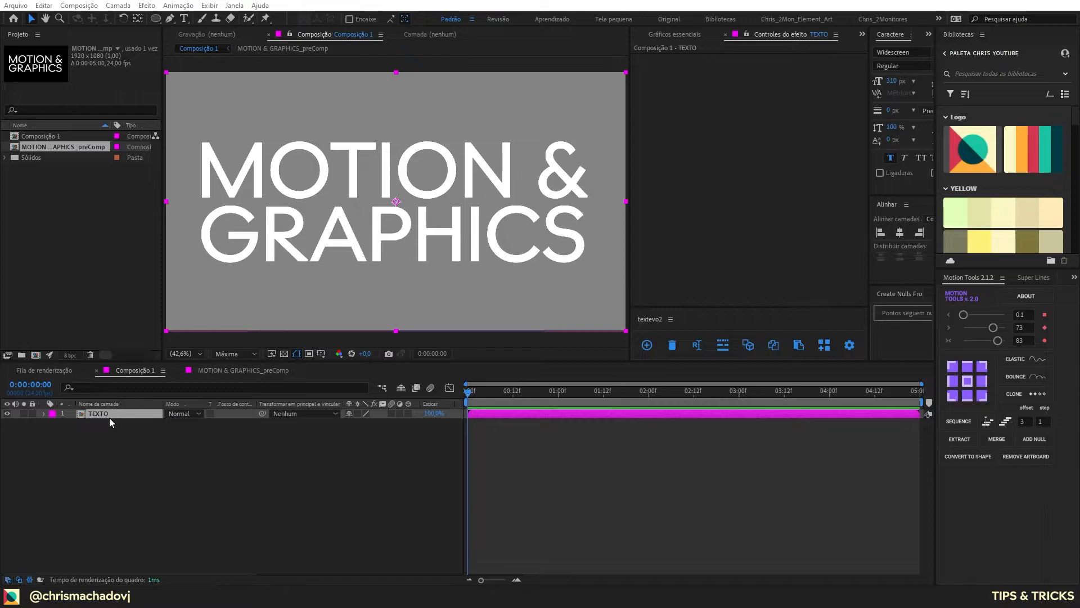
Step: Look inside the TEXTO precomposition at its text layer and return to Composição 1
double_click(109, 417)
key("Tab")
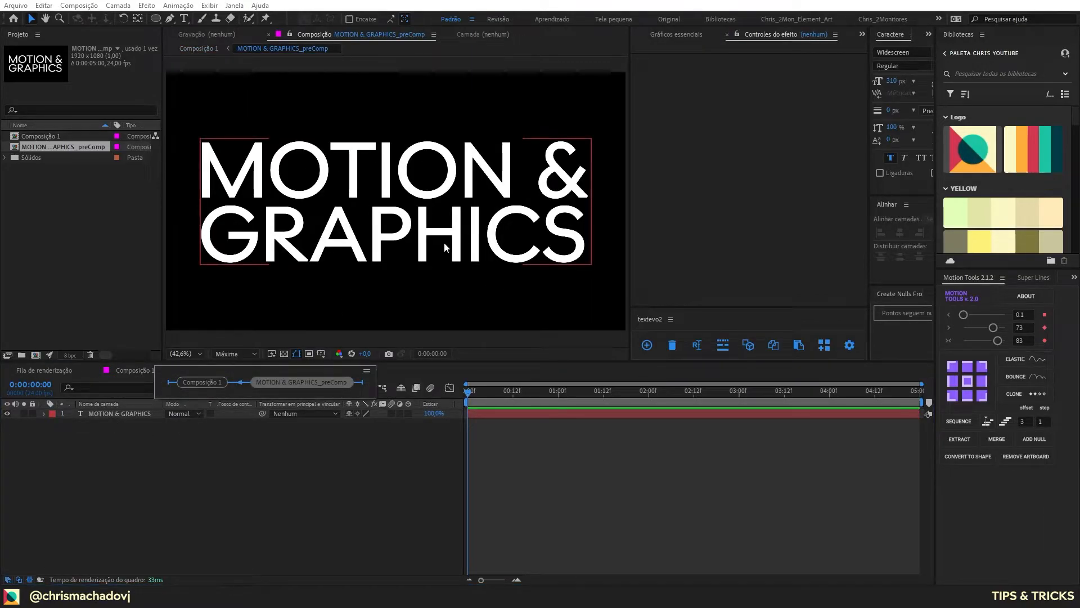
left_click(198, 384)
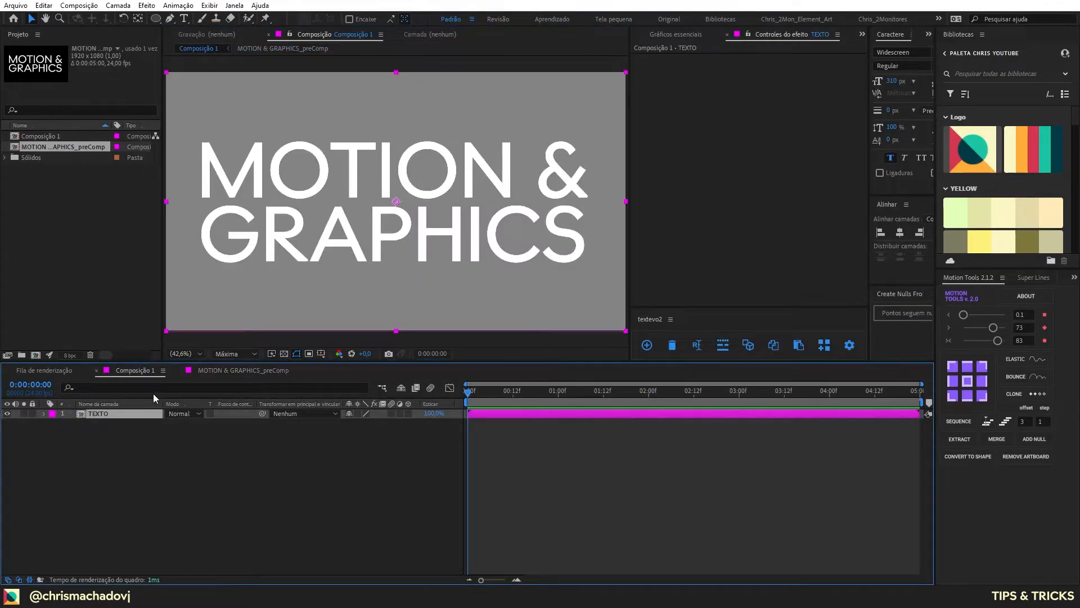
Step: Check the background colour in the composition settings of Composição 1, close them, and select the TEXTO layer
left_click(67, 443)
key("ctrl+k")
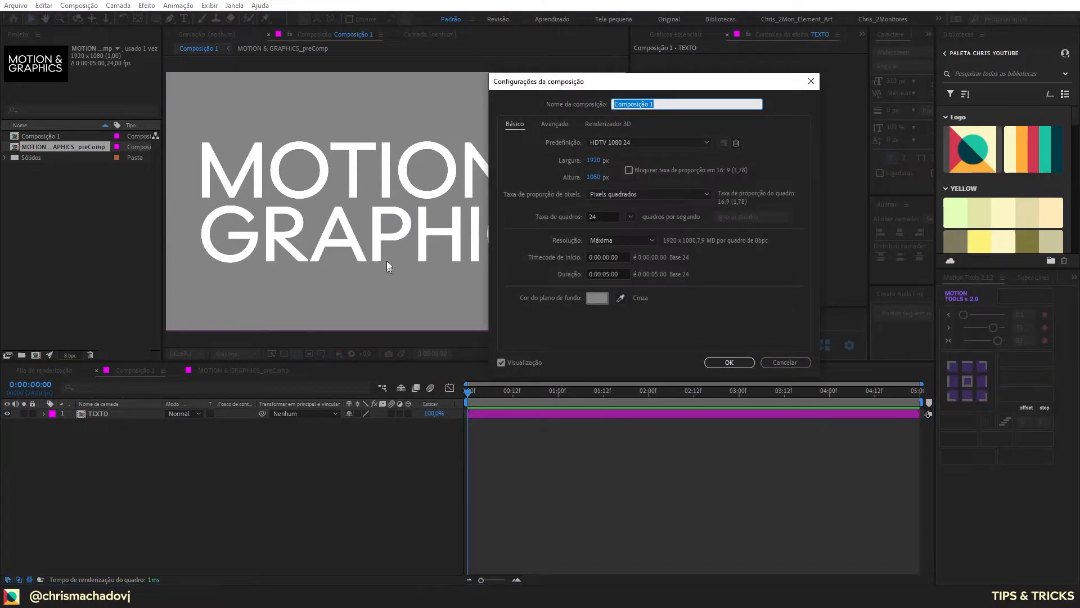
left_click(729, 362)
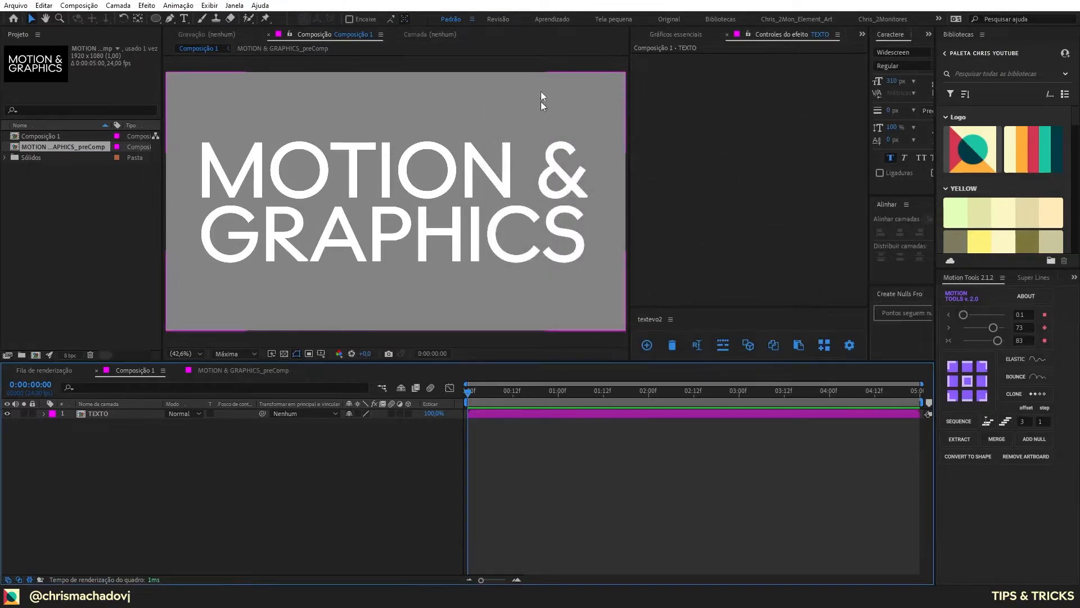
left_click_drag(40, 319, 42, 320)
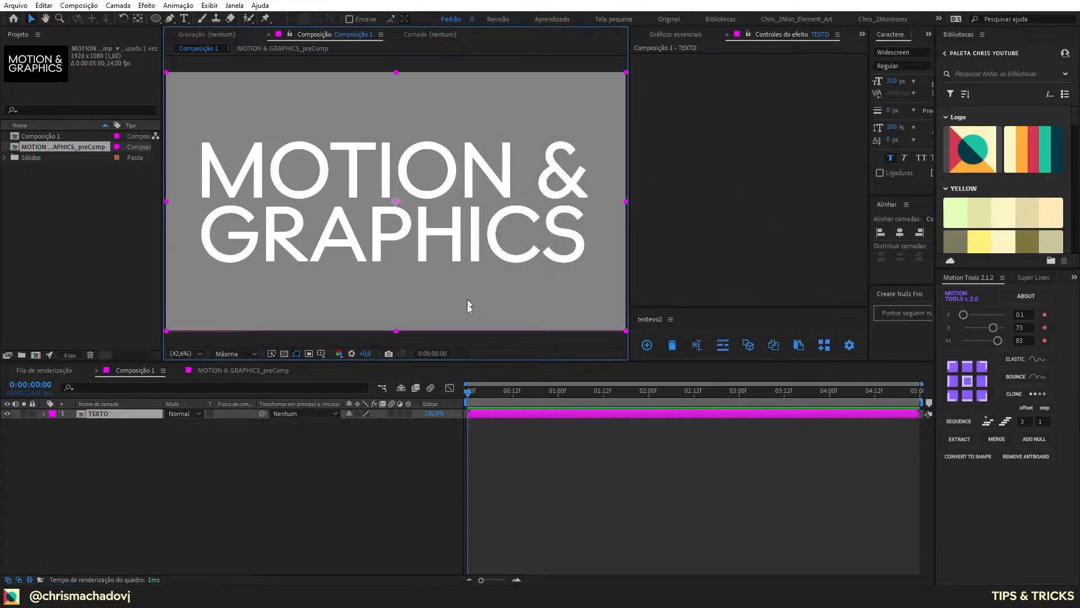
Step: Duplicate the TEXTO layer and rename the copy SOMBRA INTERNA
left_click_drag(173, 458, 8, 411)
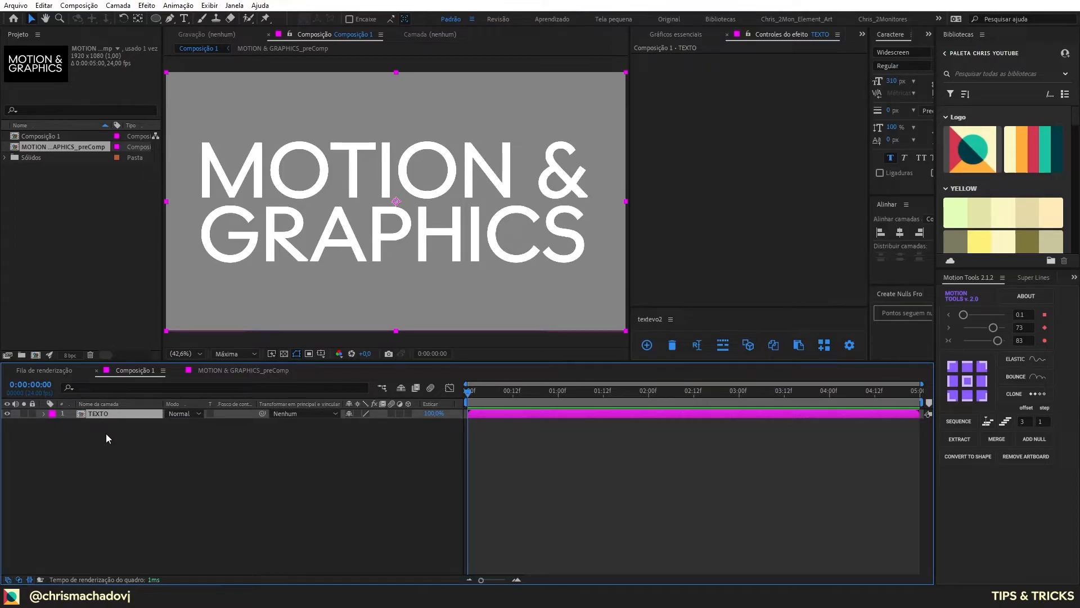
key("ctrl+d")
key("Return")
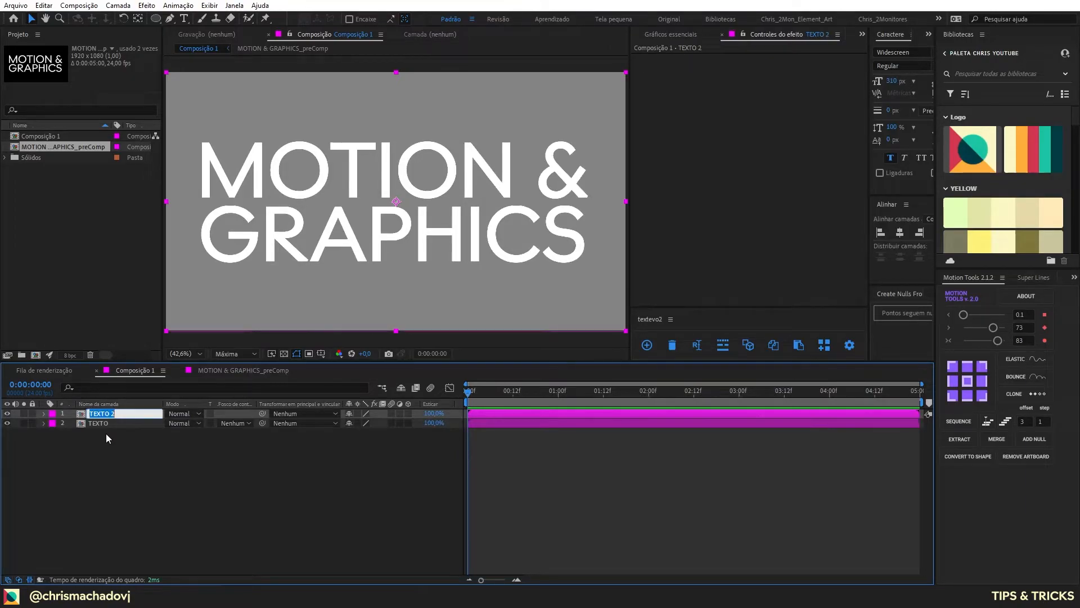
type("SOMBRA INTERNA")
key("Return")
Step: Apply the Sombra projetada effect to SOMBRA INTERNA and set its opacity to 100%
key("ctrl+space")
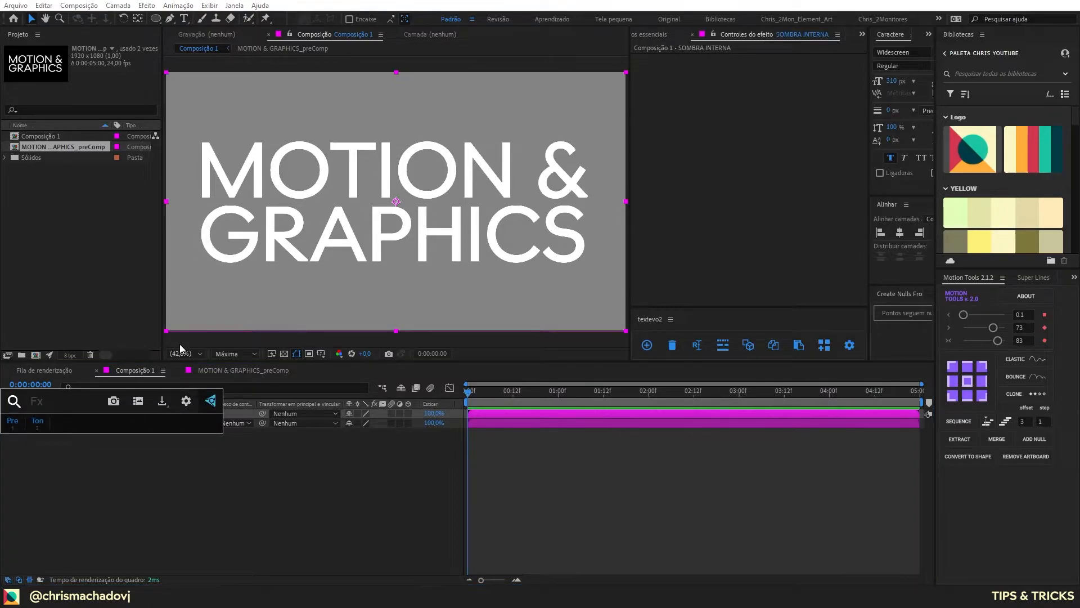
type("sombra")
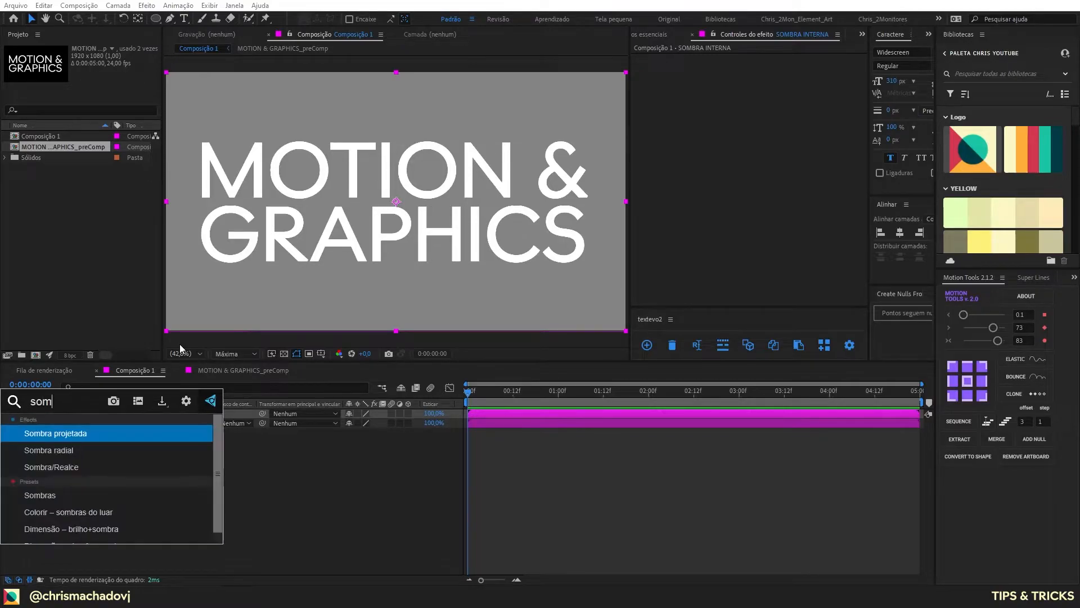
key("Return")
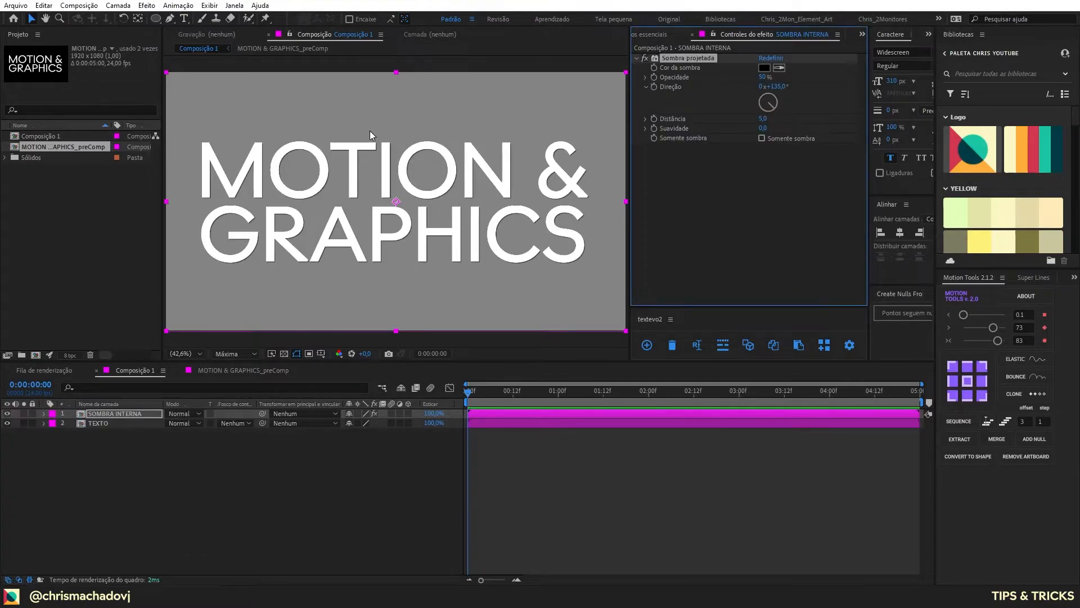
left_click_drag(762, 77, 801, 77)
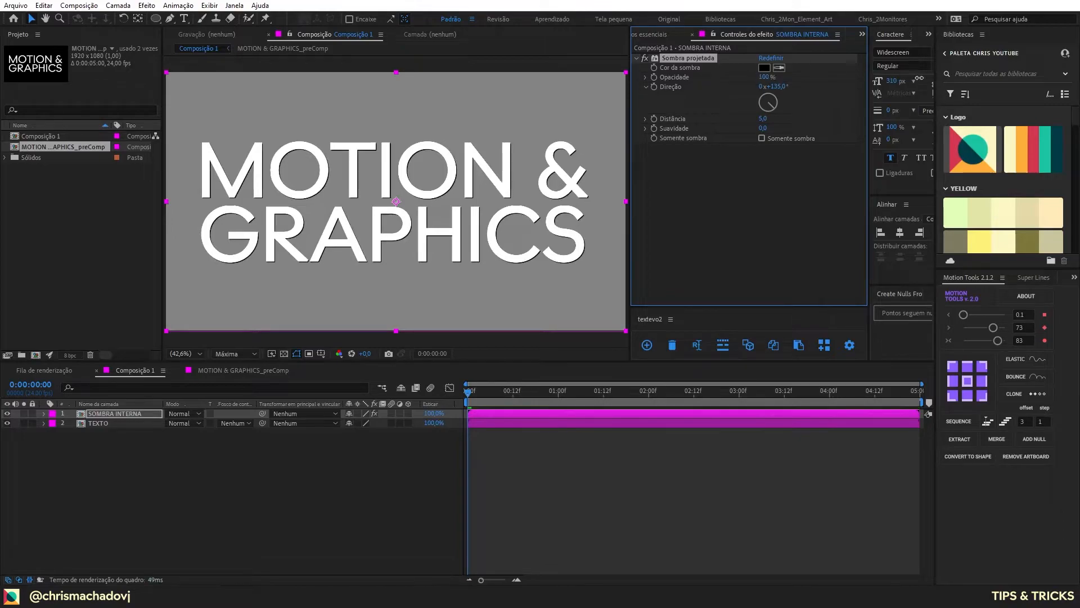
Step: Solo SOMBRA INTERNA and set its drop shadow to Somente sombra, with distance 19 and softness 52
left_click(23, 414)
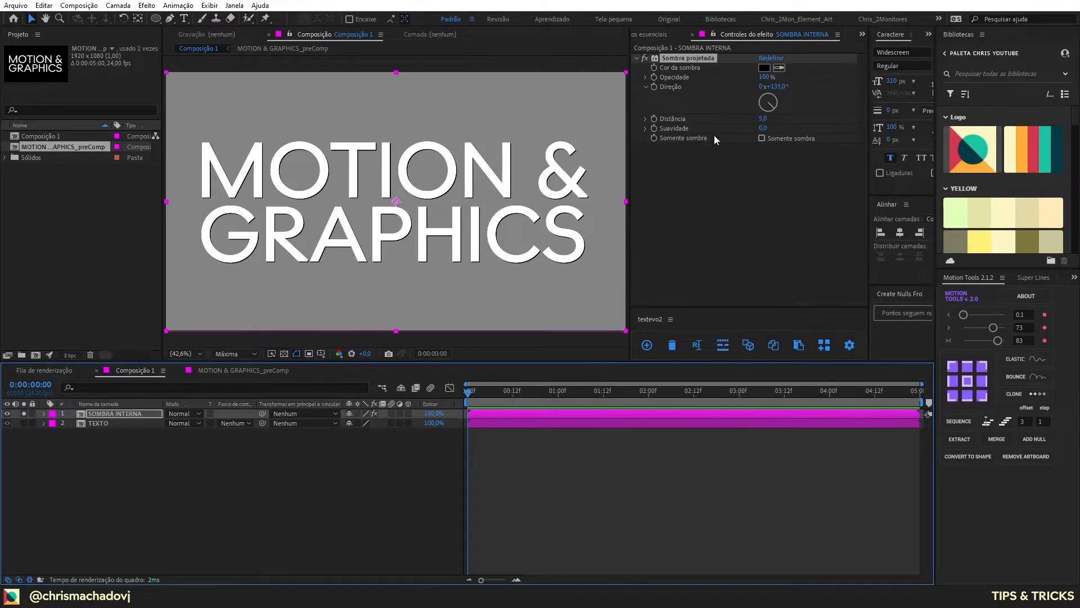
left_click(762, 138)
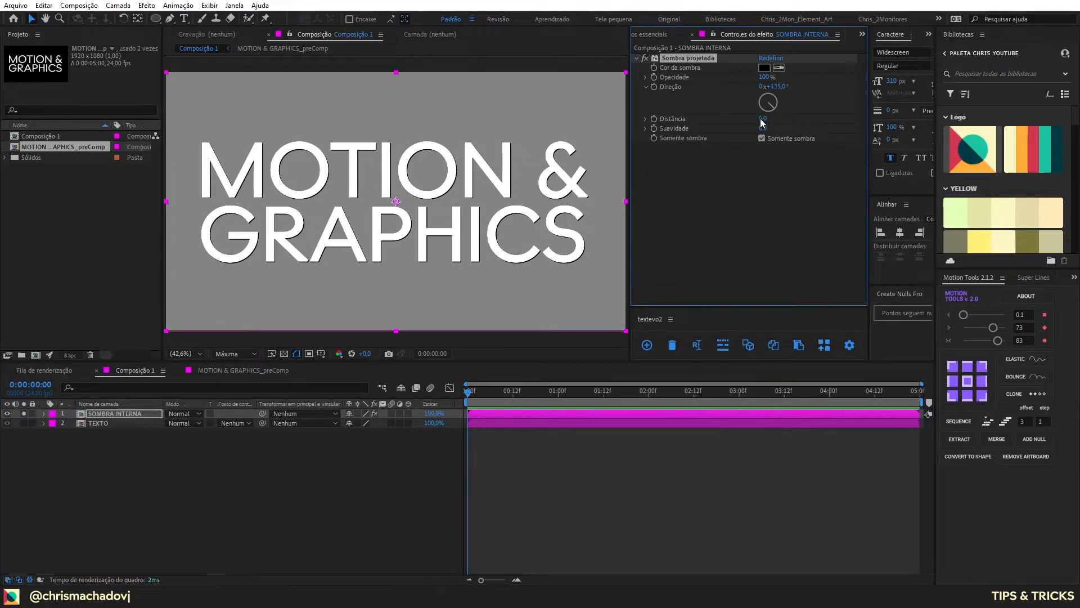
left_click_drag(762, 118, 780, 131)
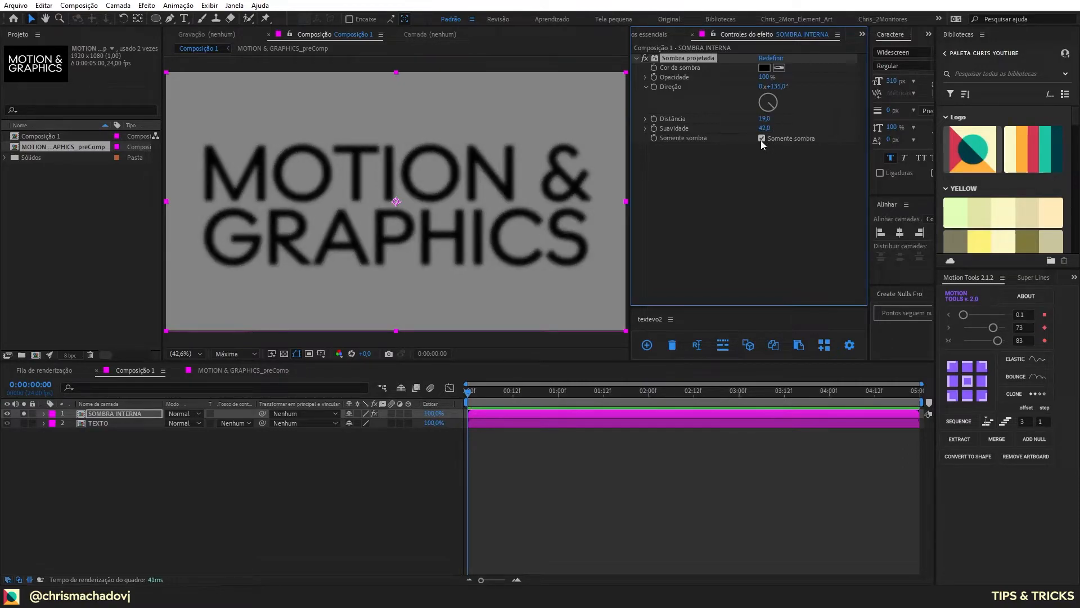
left_click(764, 128)
type("52")
key("Return")
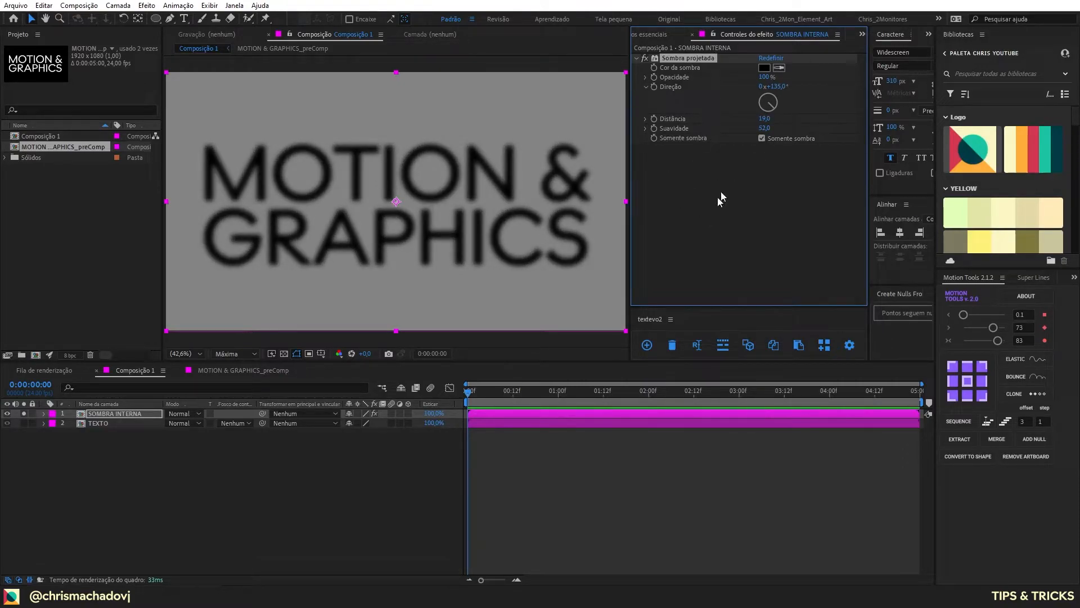
Step: Add the Inverter effect to SOMBRA INTERNA and set its channel to Alfa
key("ctrl+space")
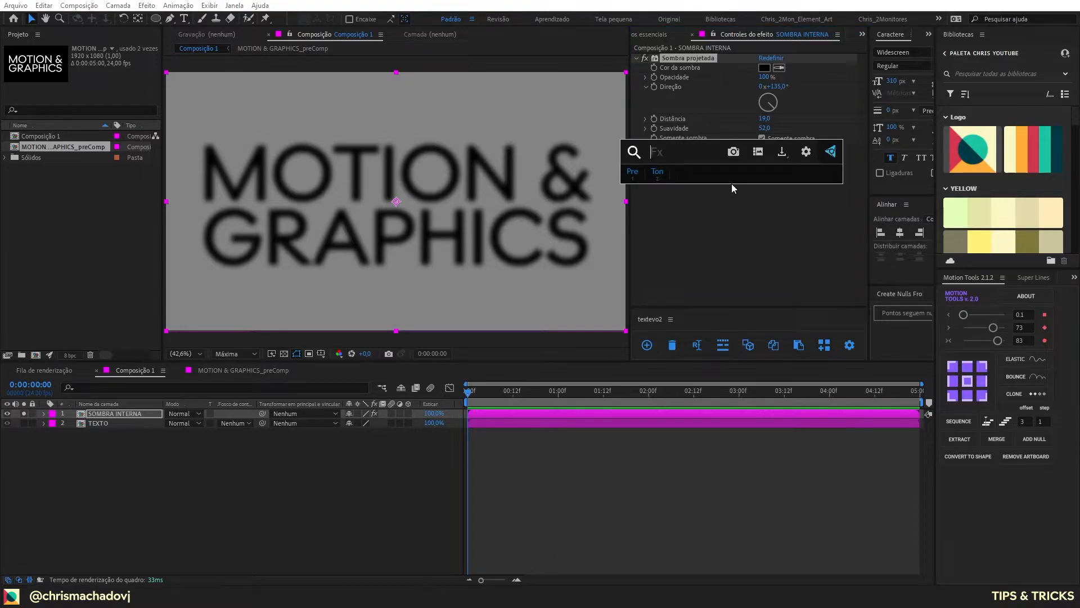
type("inve")
left_click(731, 184)
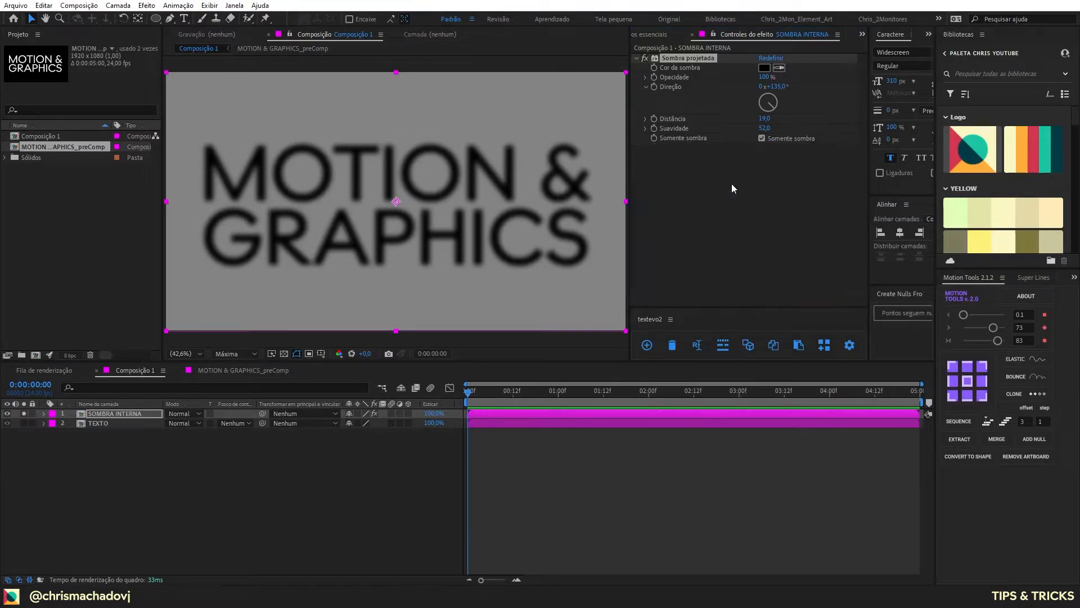
left_click(799, 157)
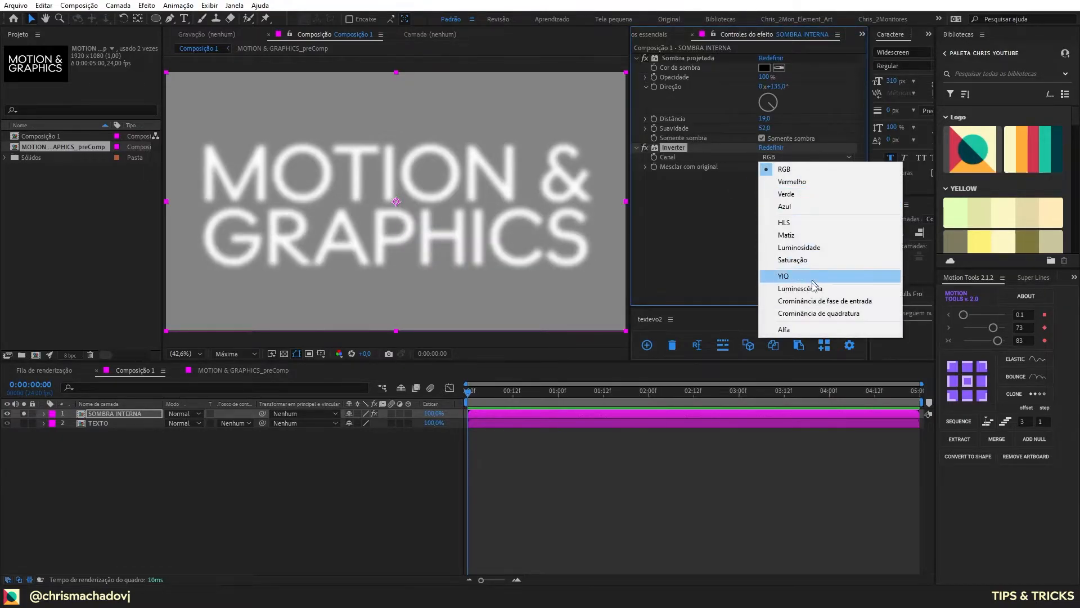
left_click(813, 331)
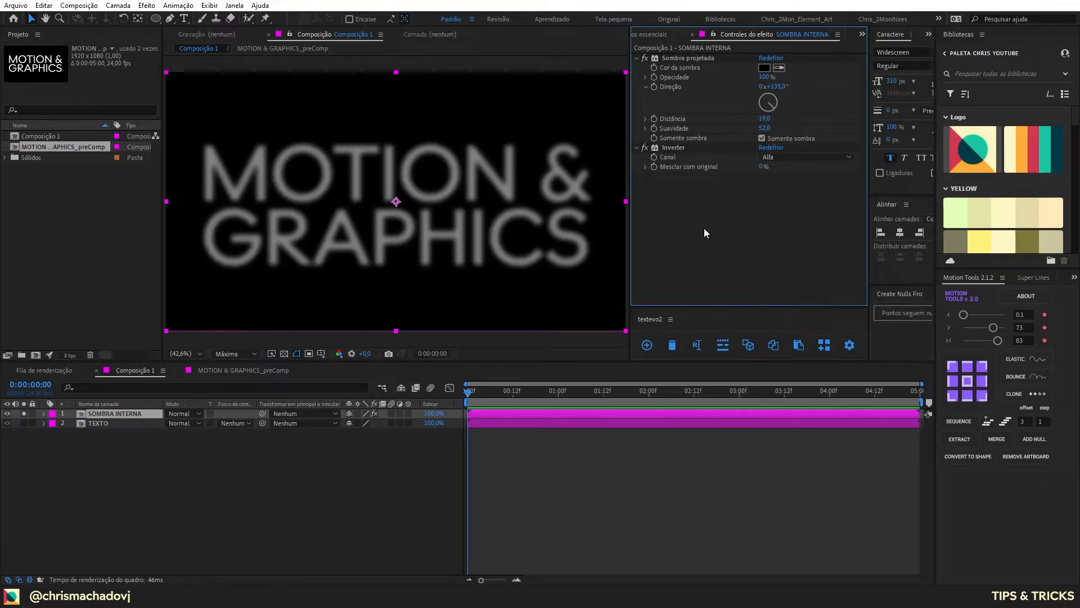
Step: Add CC Composite to SOMBRA INTERNA with RGB Only turned off and Composite Original set to Stencil Alpha
key("ctrl+space")
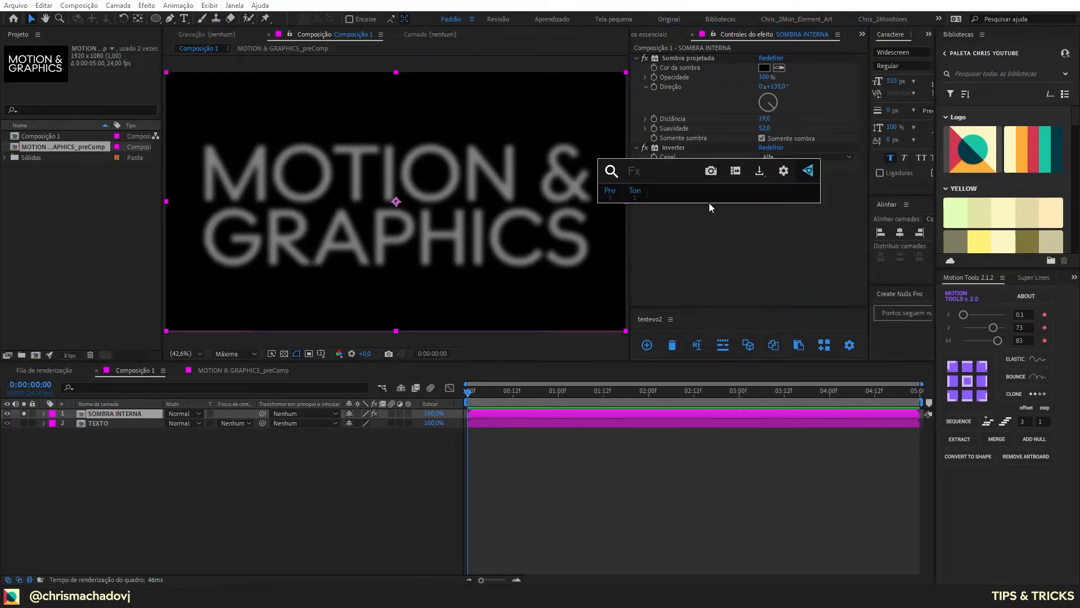
type("cc comp")
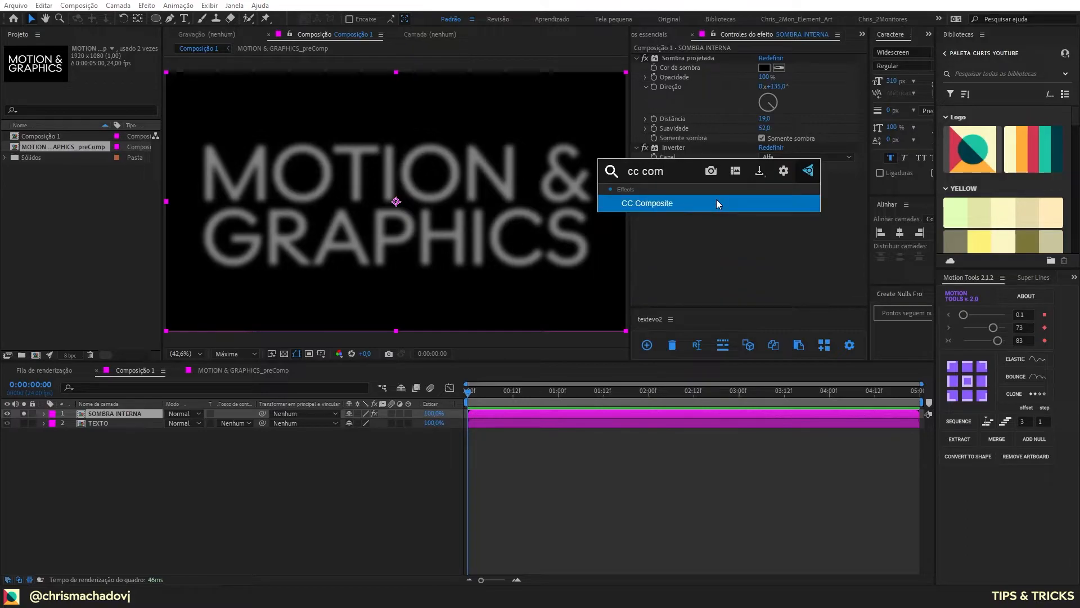
key("Return")
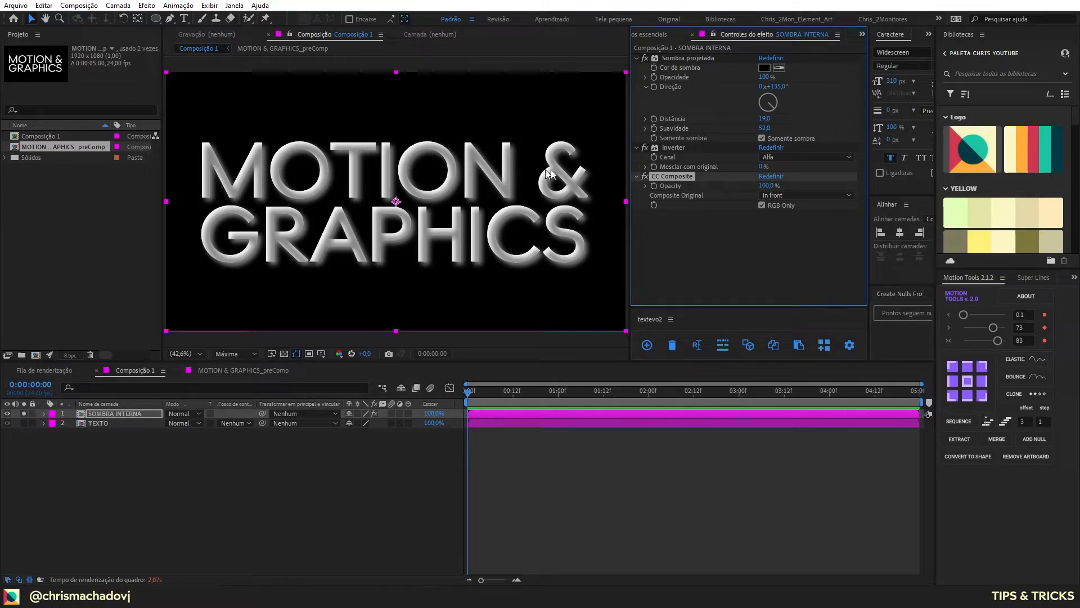
left_click(761, 206)
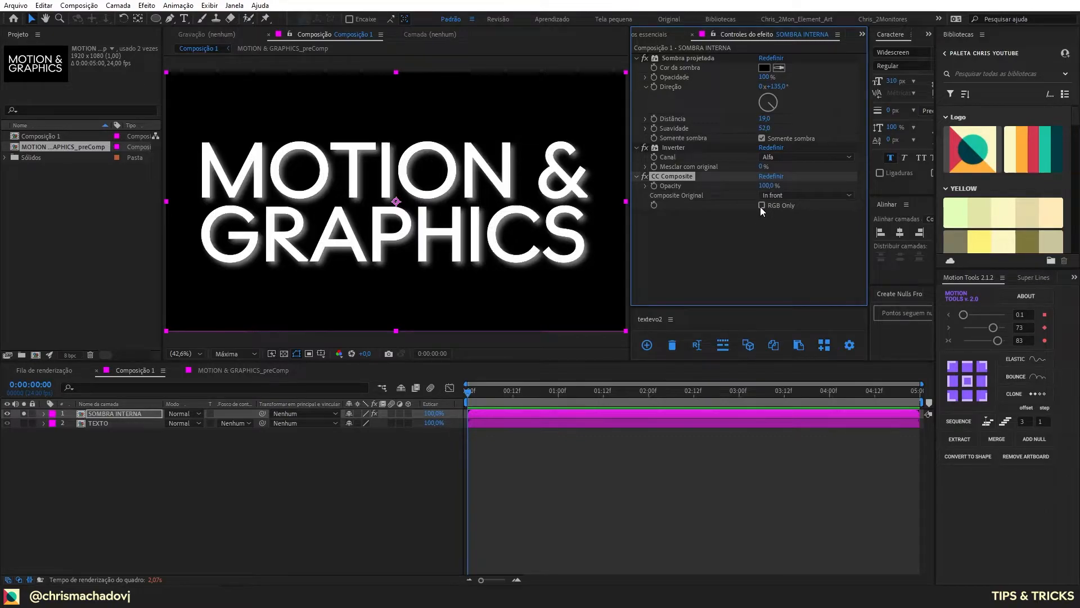
left_click(798, 195)
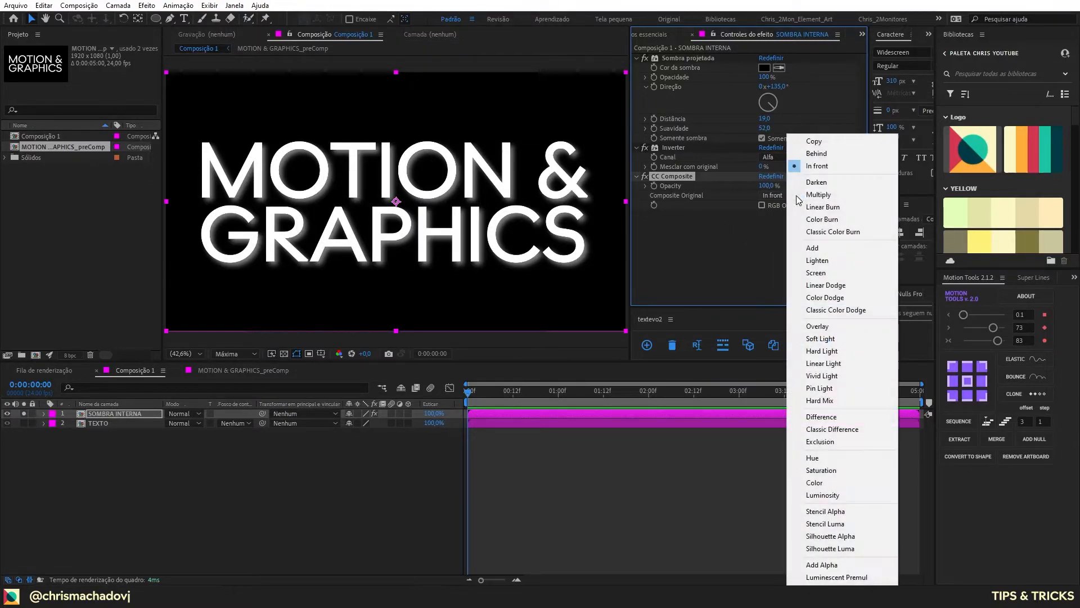
left_click(868, 511)
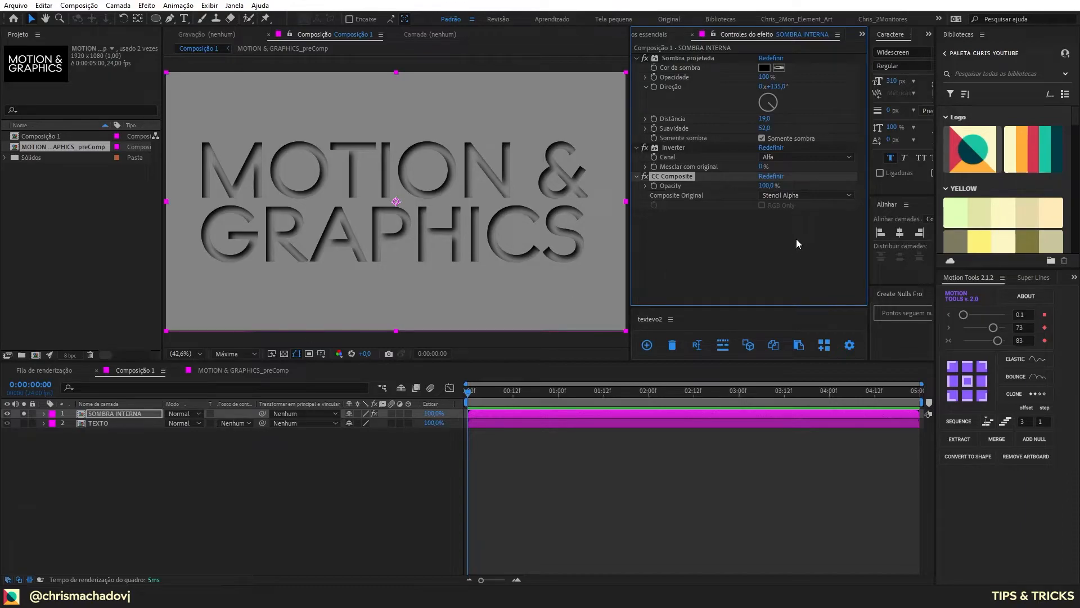
Step: Turn off solo for SOMBRA INTERNA to show it over the TEXTO layer, and deselect all layers
left_click(114, 414)
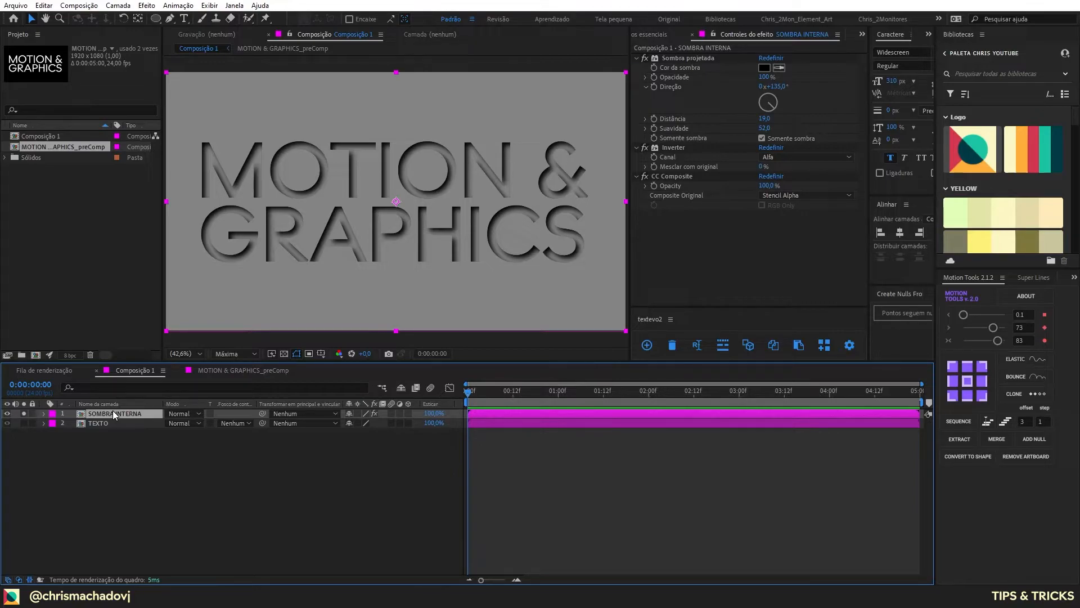
left_click(24, 413)
left_click(167, 470)
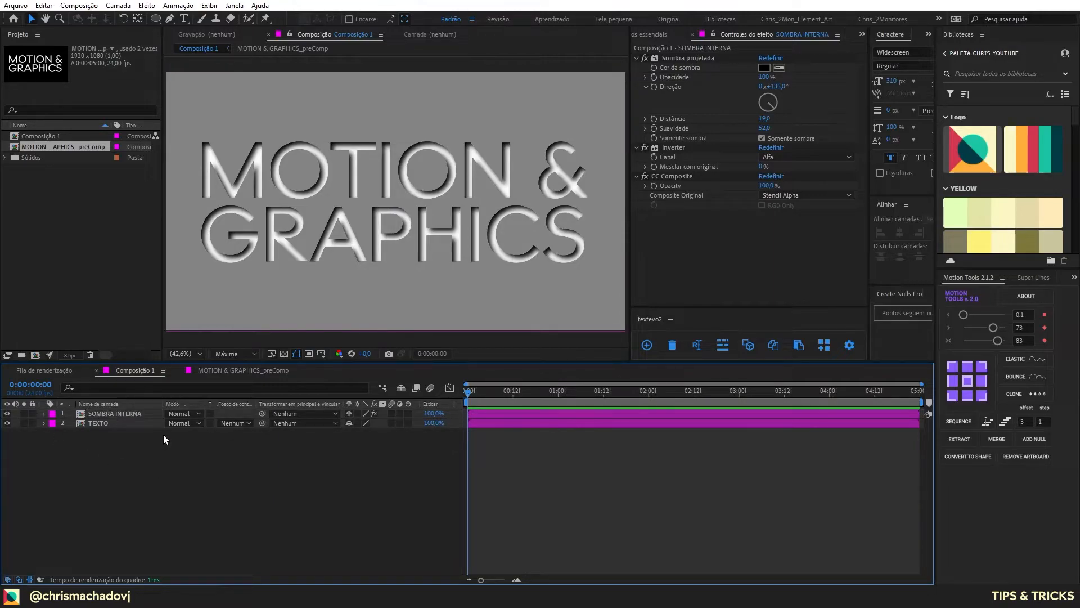
Step: Create an adjustment layer above SOMBRA INTERNA and apply the HLS de ruído effect to it
key("ctrl+space")
key("Escape")
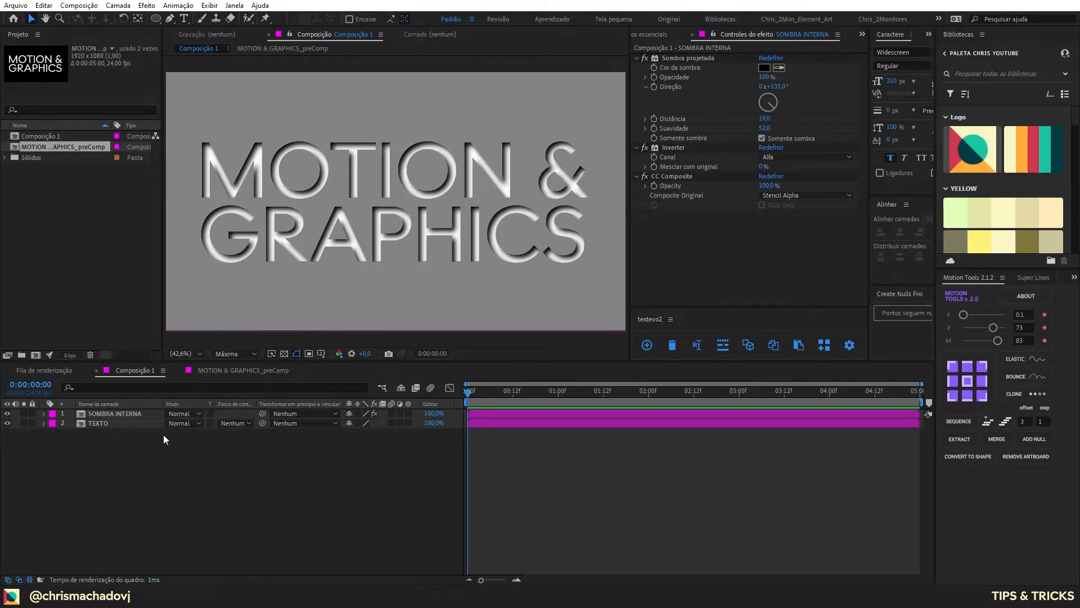
key("ctrl+alt+y")
key("ctrl+space")
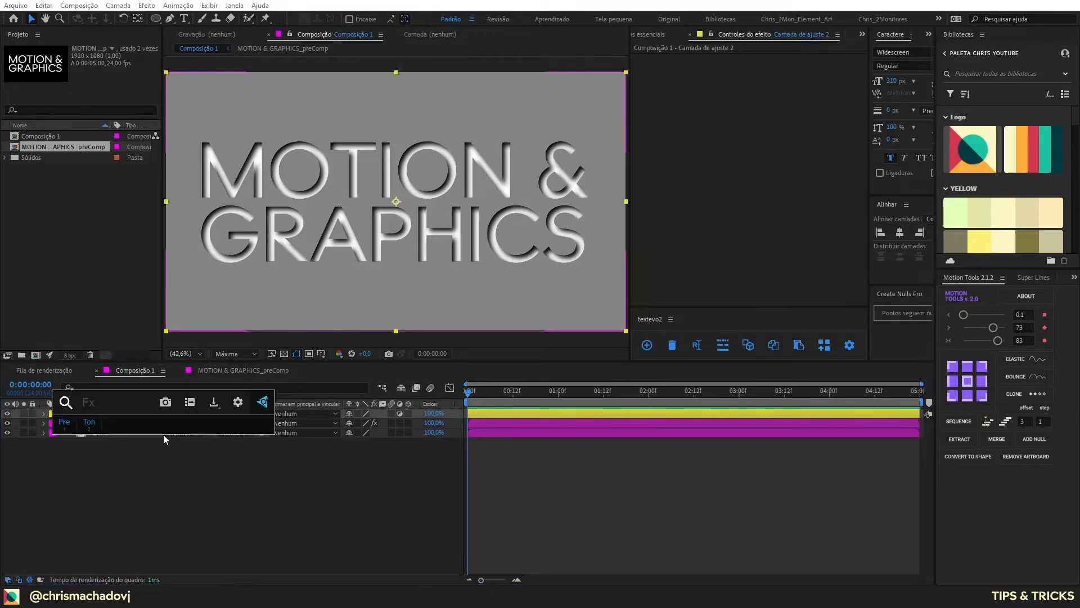
type("hls")
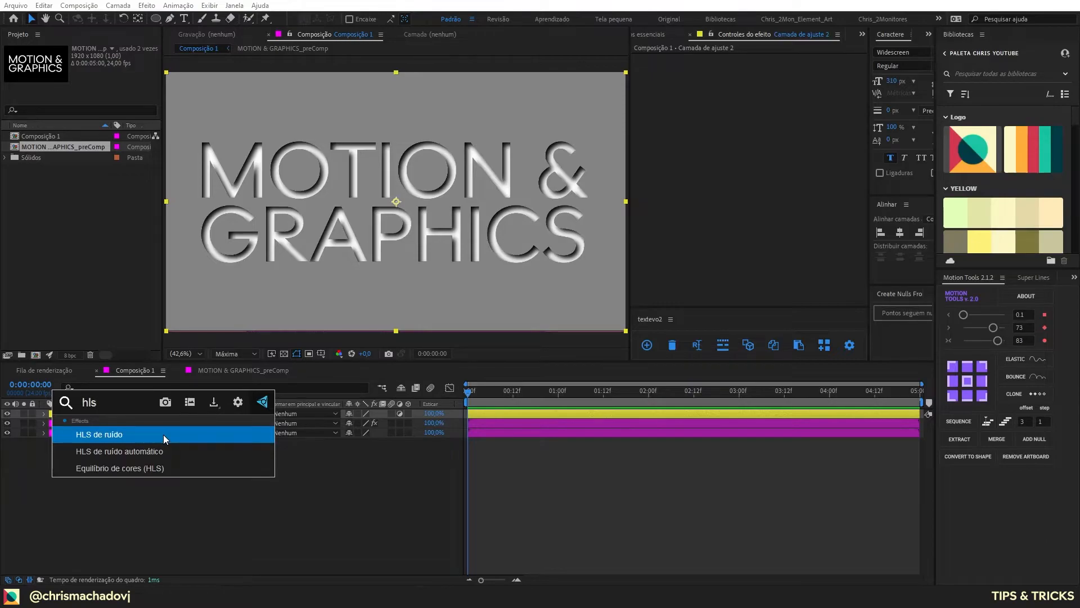
key("Return")
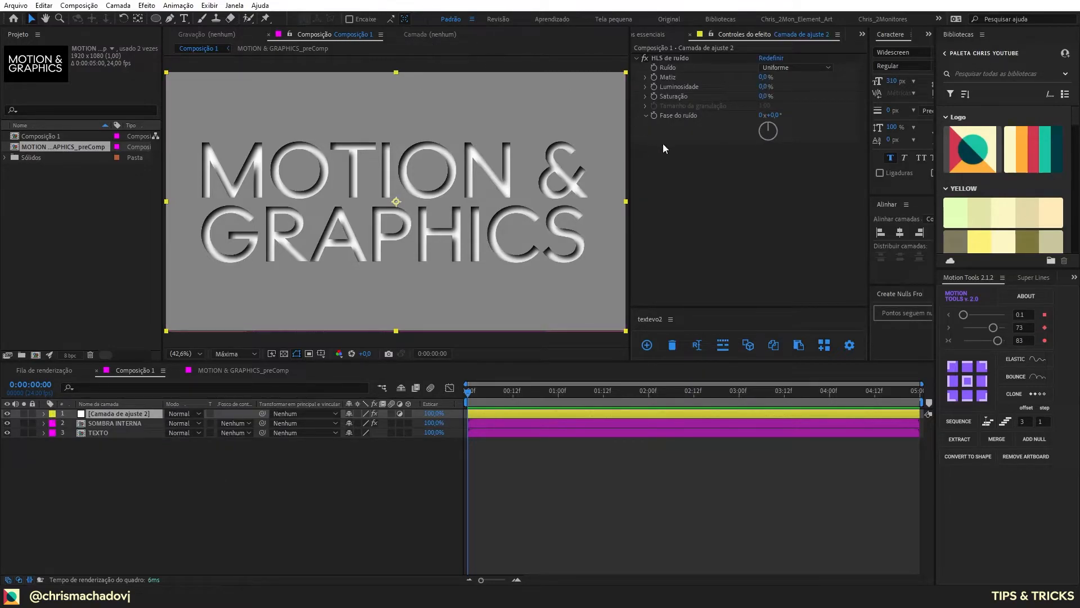
Step: Set the adjustment layer's noise type to Granulação and its luminosity to 75%
left_click(784, 69)
left_click(781, 106)
left_click(764, 87)
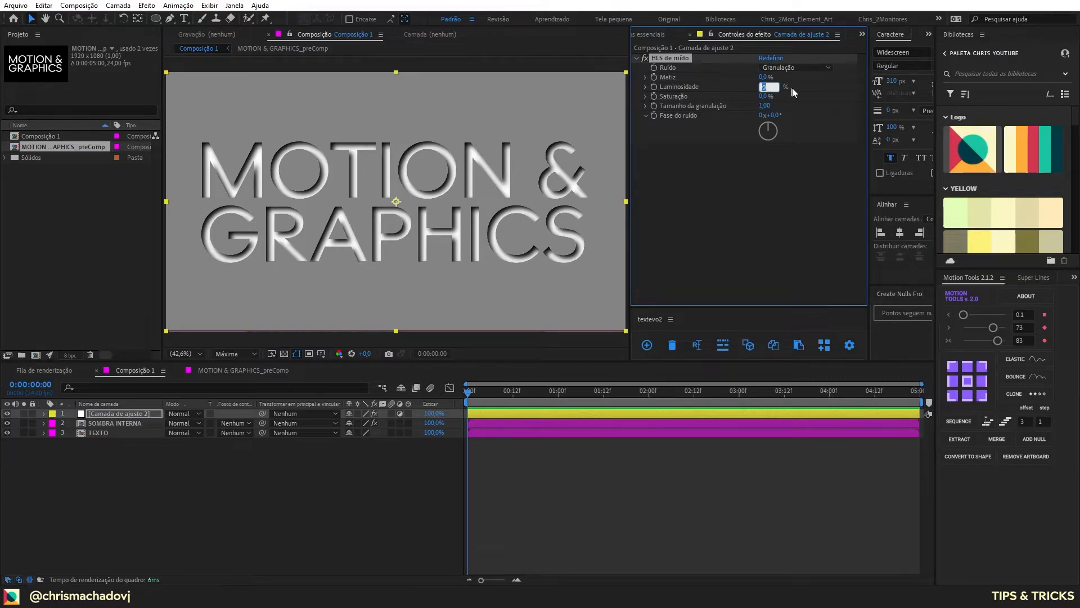
left_click(784, 90)
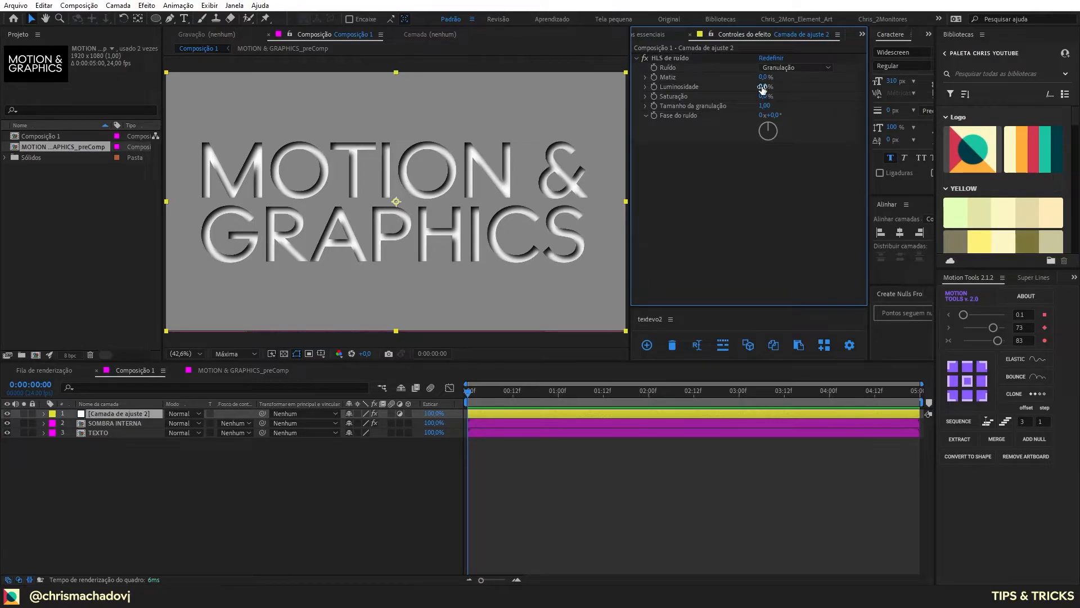
left_click(762, 87)
type("75")
key("Return")
Step: Try a grain size of 10 for the adjustment layer's noise
left_click(765, 106)
left_click(772, 105)
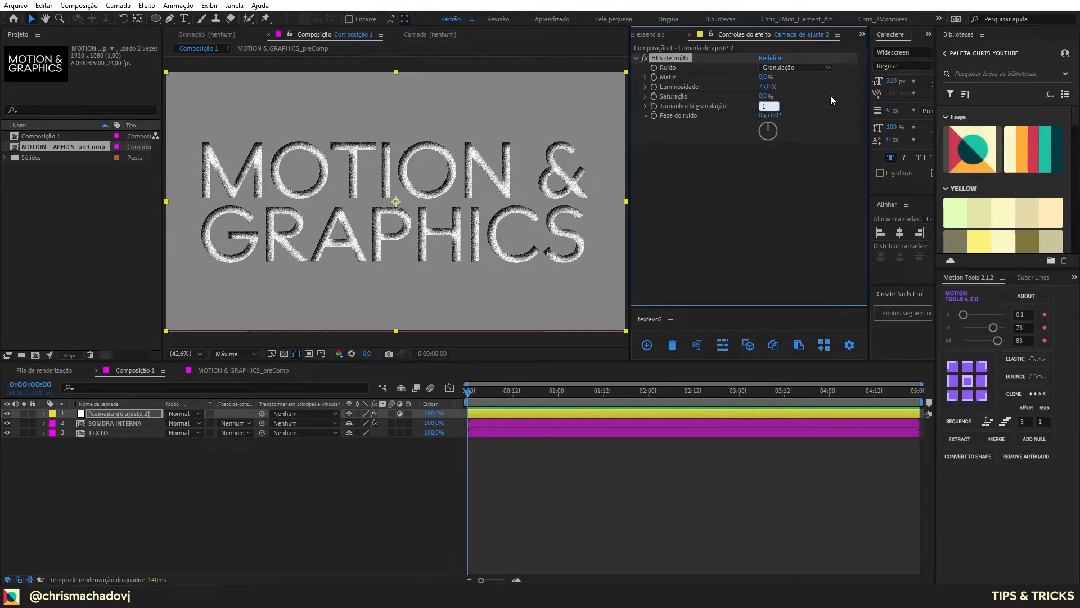
type("0")
key("Return")
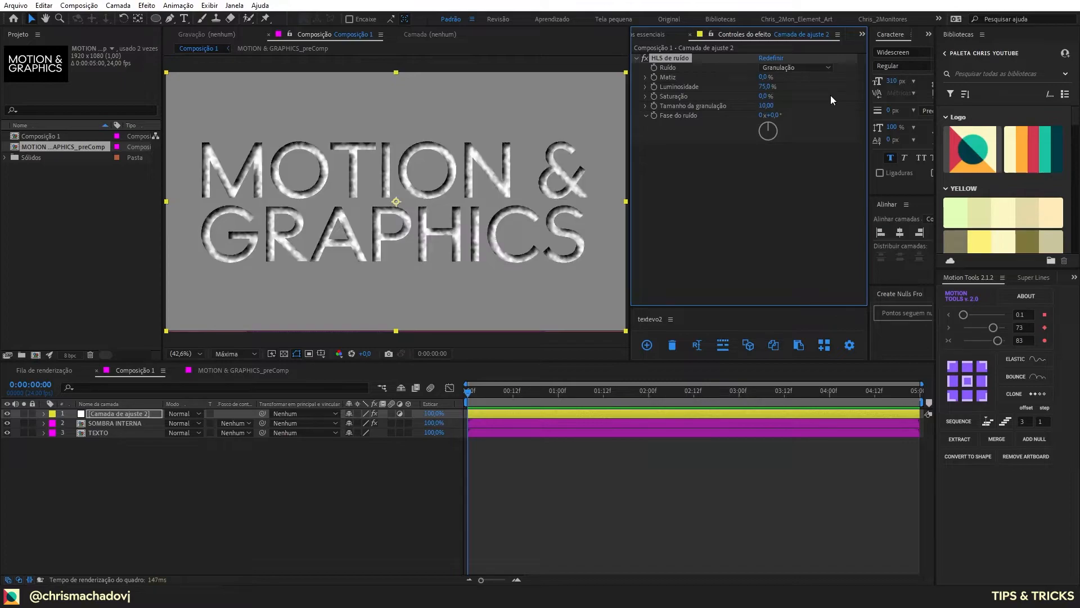
Step: Set the grain size of the adjustment layer's noise to 1.25
left_click(766, 106)
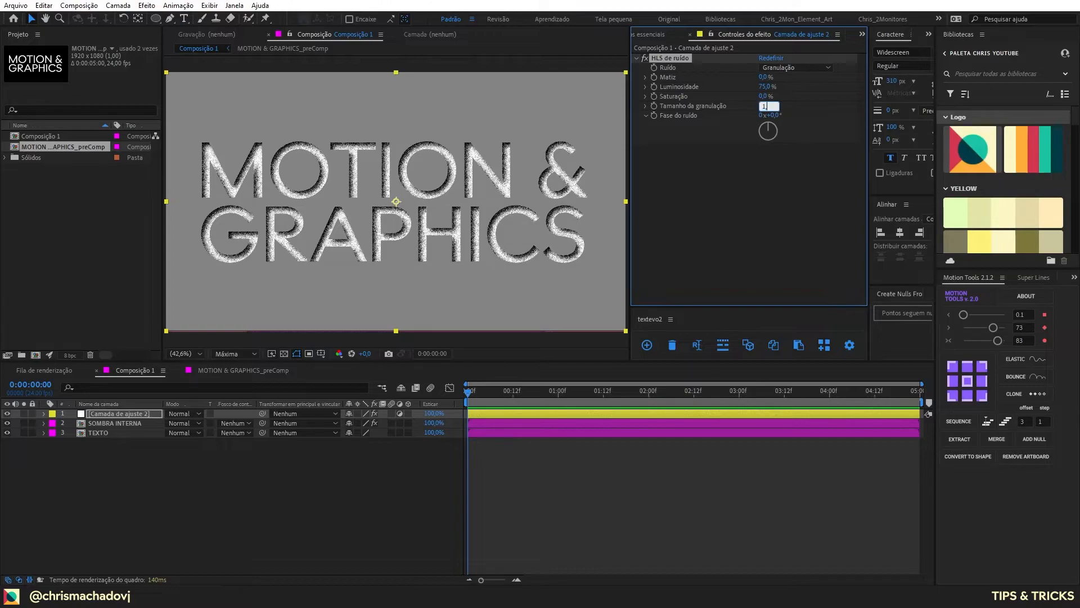
type("1,25")
key("Return")
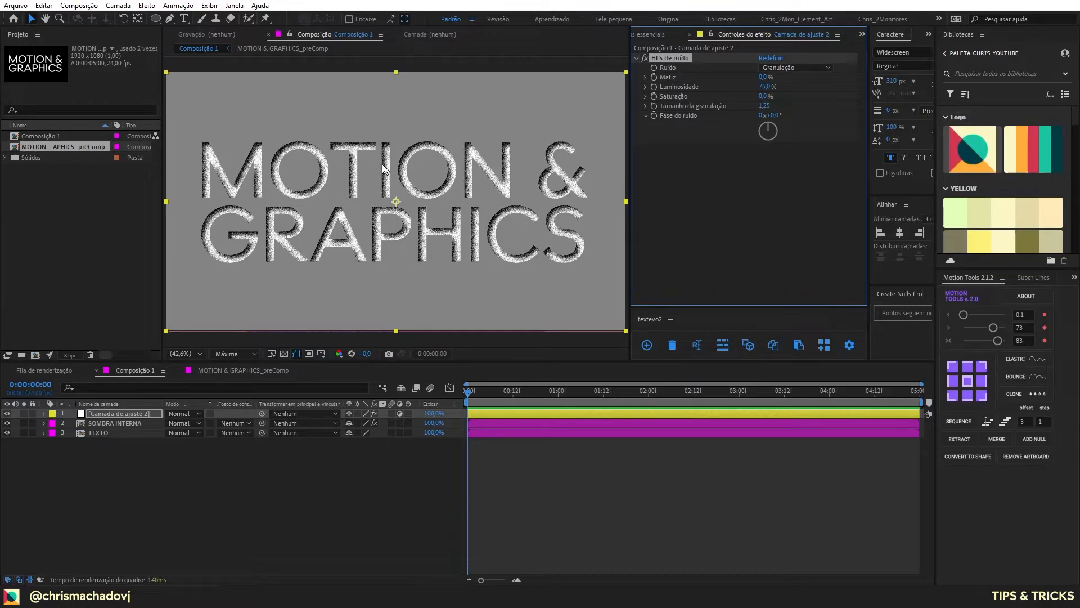
Step: Select the SOMBRA INTERNA layer and examine the grainy inner shadow on the letters up close
left_click(119, 431)
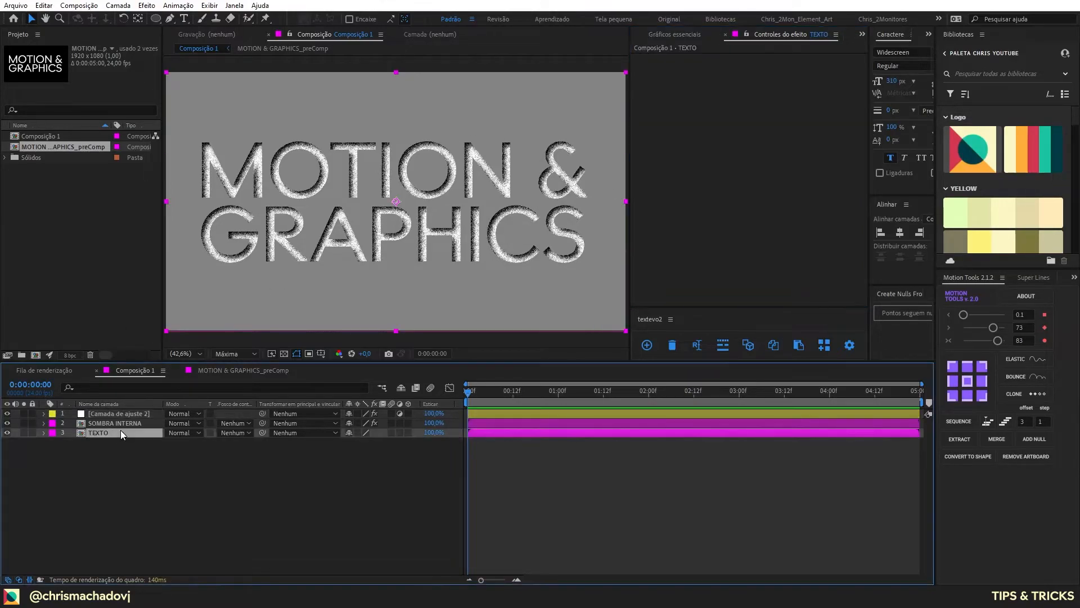
left_click(115, 423)
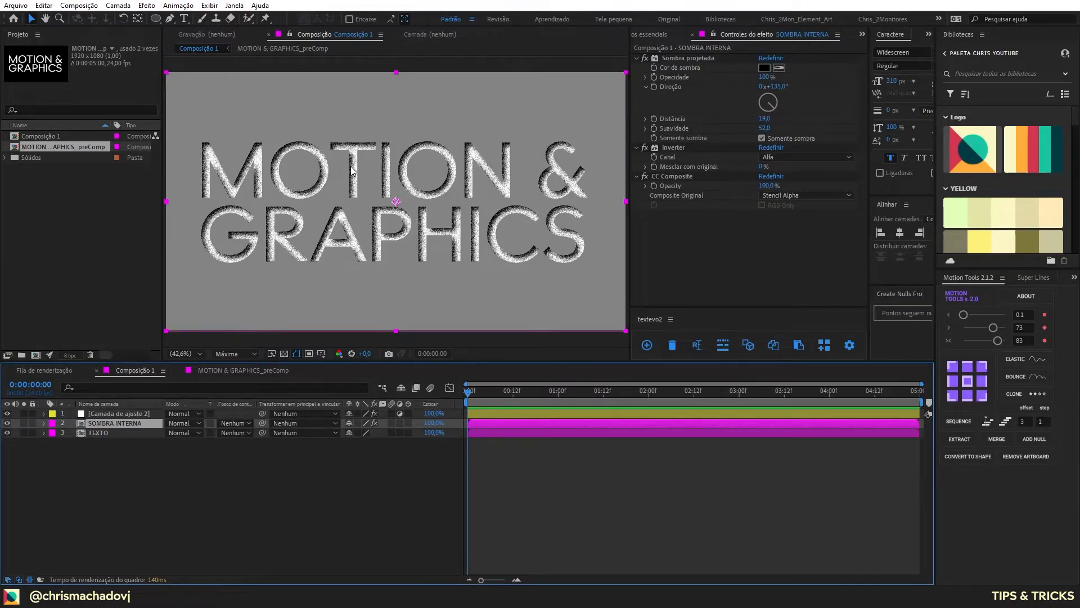
scroll(353, 169, "up", 5)
scroll(355, 172, "down", 4)
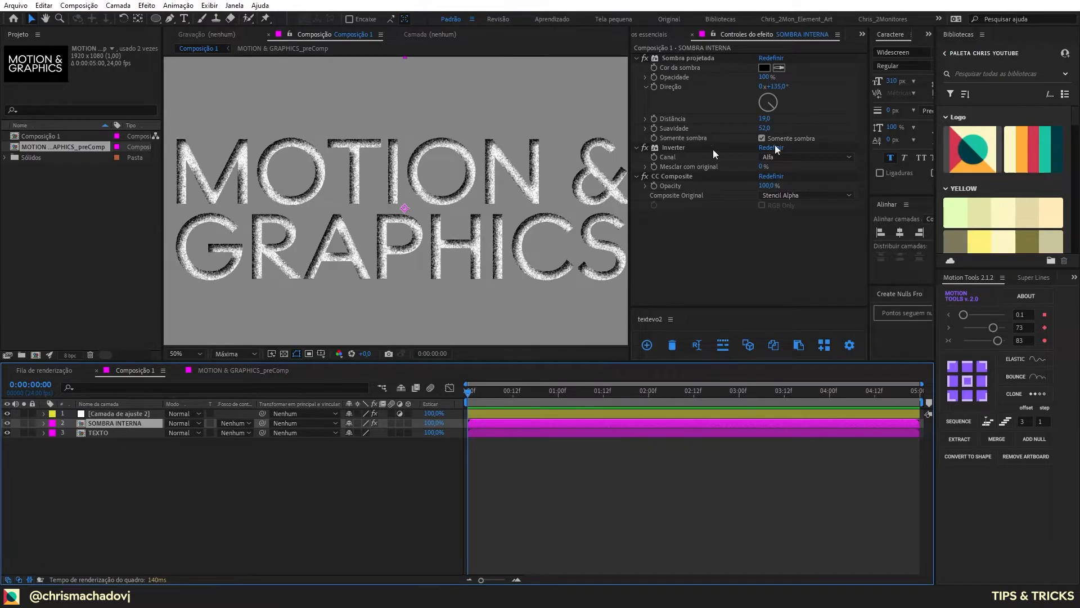
Step: Lower the CC Composite opacity of the SOMBRA INTERNA layer to 46%
left_click_drag(766, 185, 750, 182)
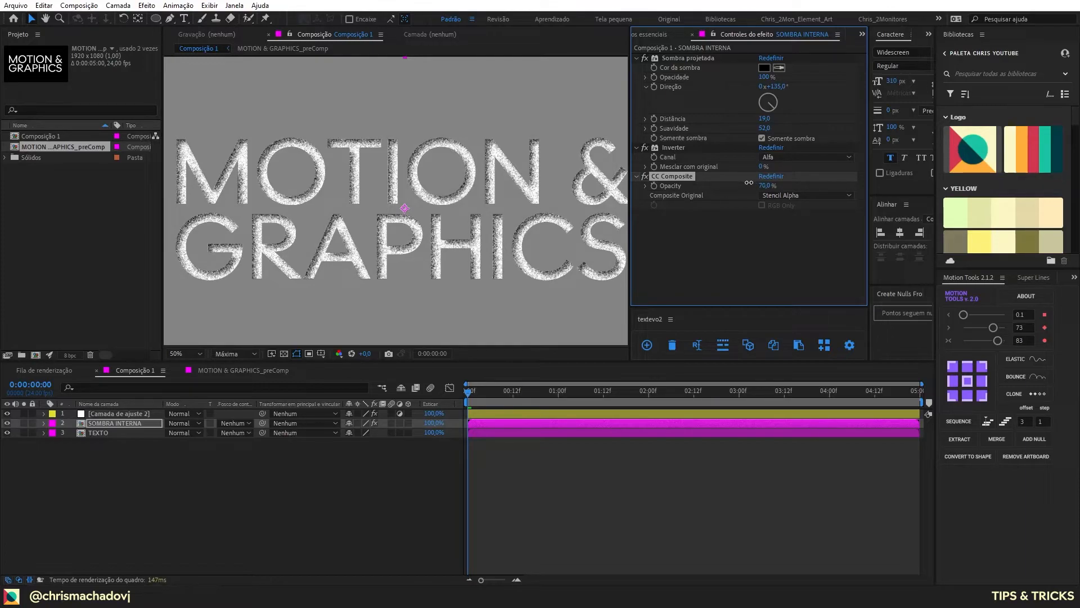
left_click(240, 473)
left_click_drag(766, 185, 762, 189)
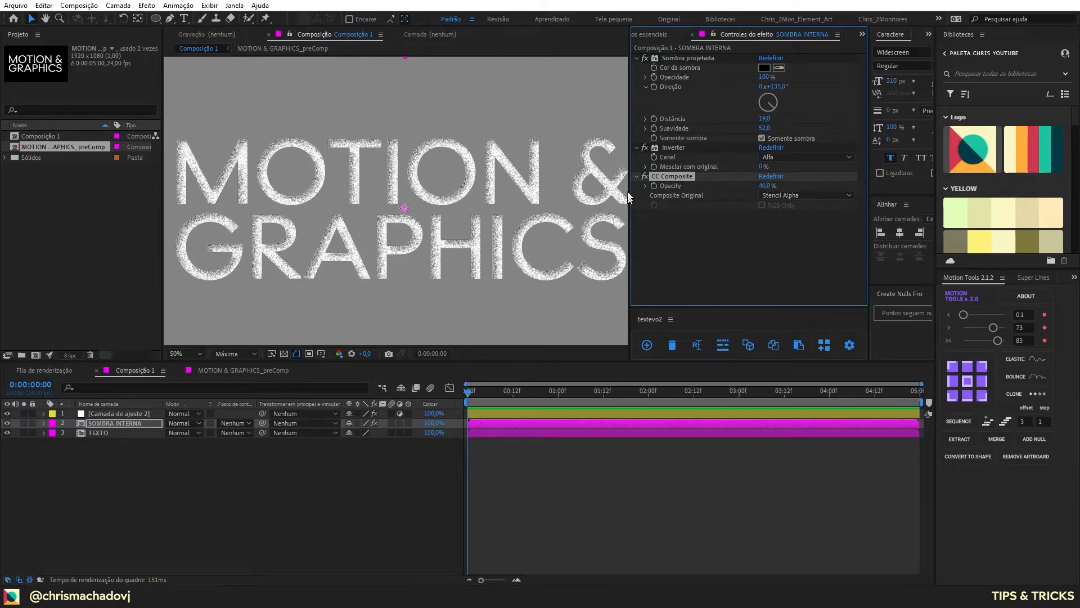
Step: Reveal the SOMBRA INTERNA layer's own opacity property and collapse the layer again
left_click(106, 428)
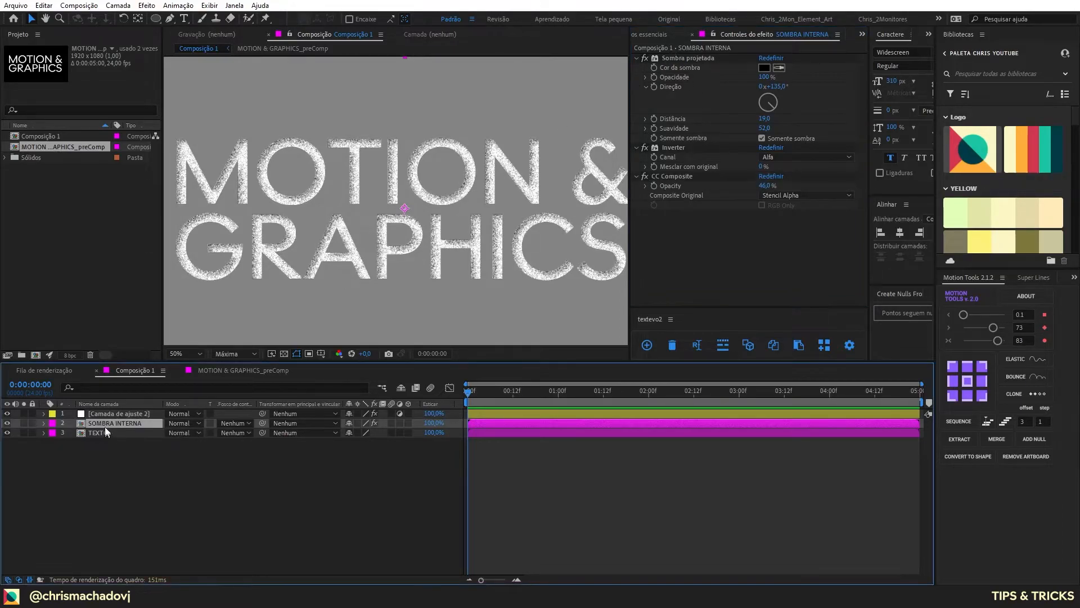
key("t")
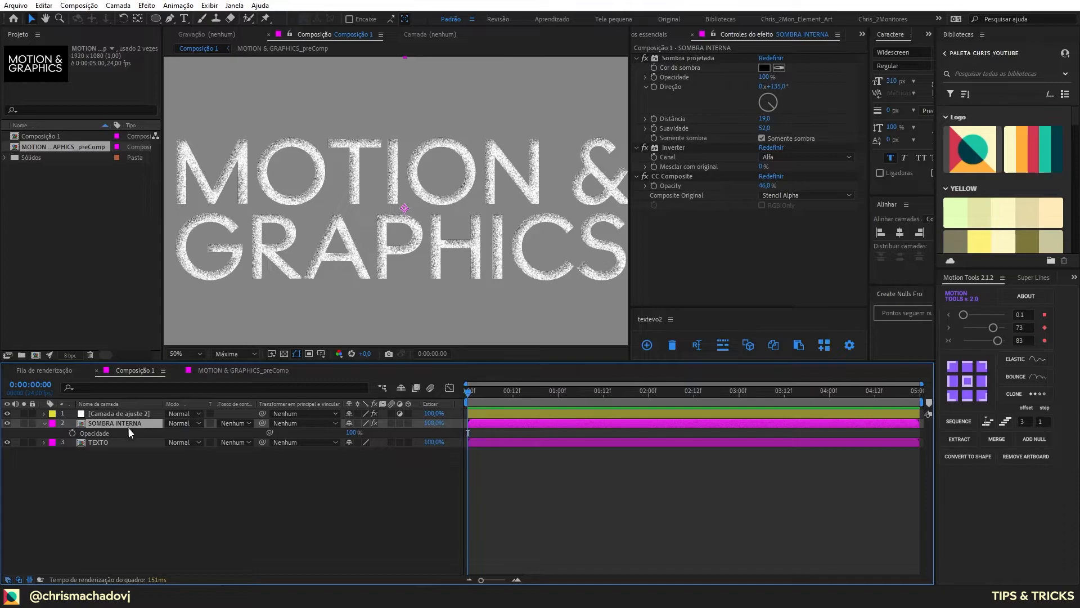
left_click(146, 481)
left_click(44, 424)
Step: Add the Níveis effect to the adjustment layer with the HLS noise
left_click(113, 416)
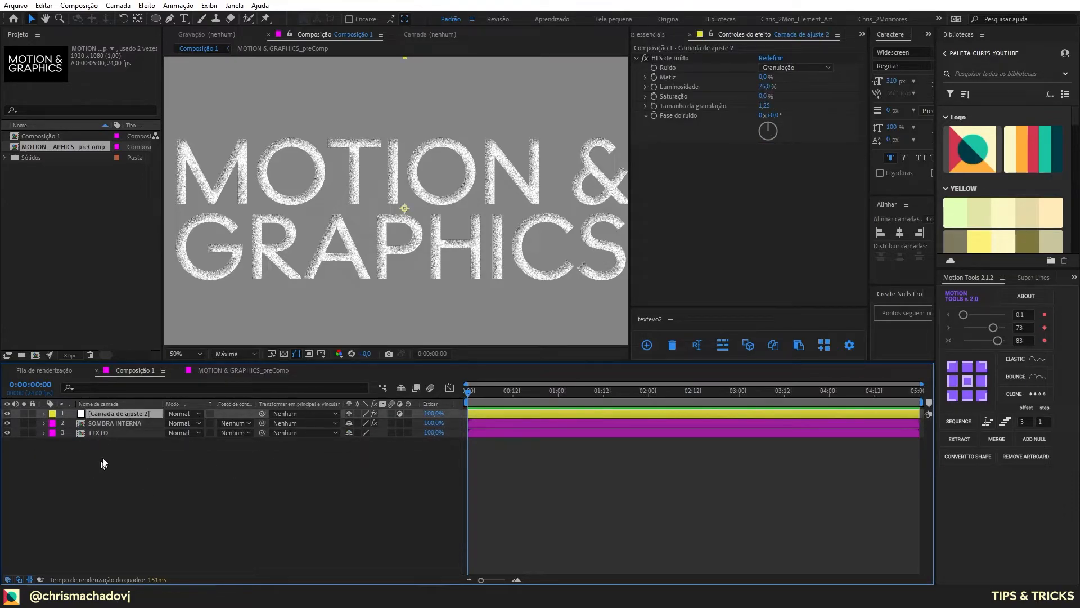
key("ctrl+space")
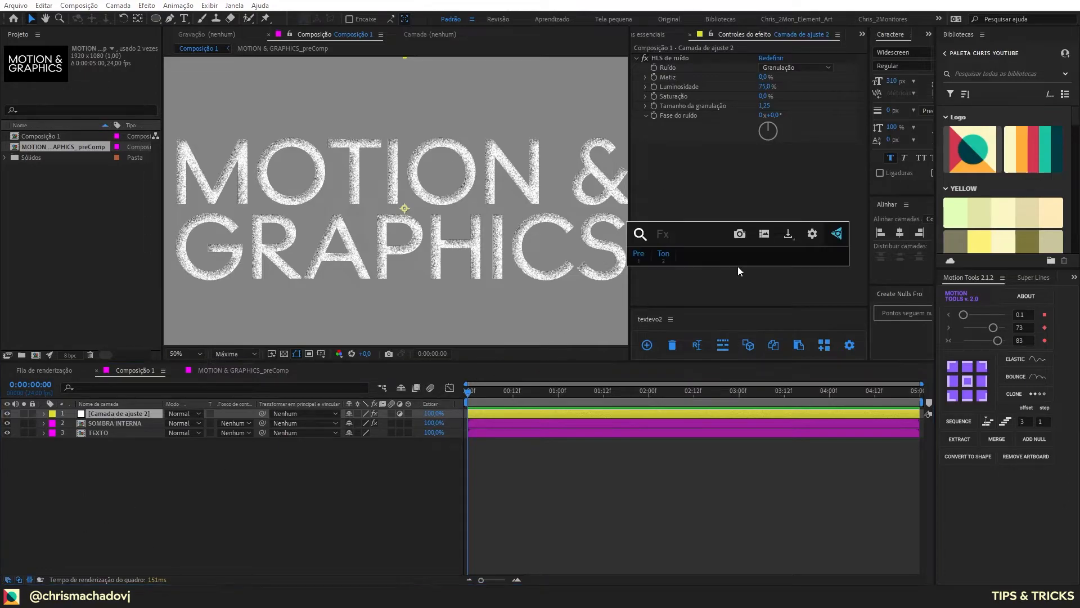
type("n´i")
key("BackSpace")
key("BackSpace")
type("iv")
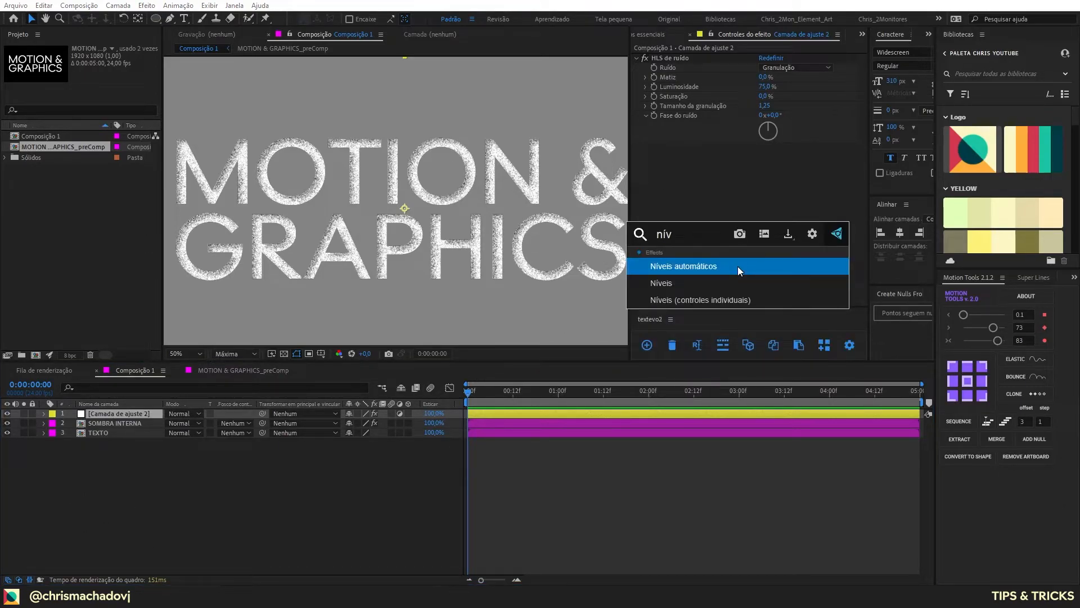
key("Down")
key("Return")
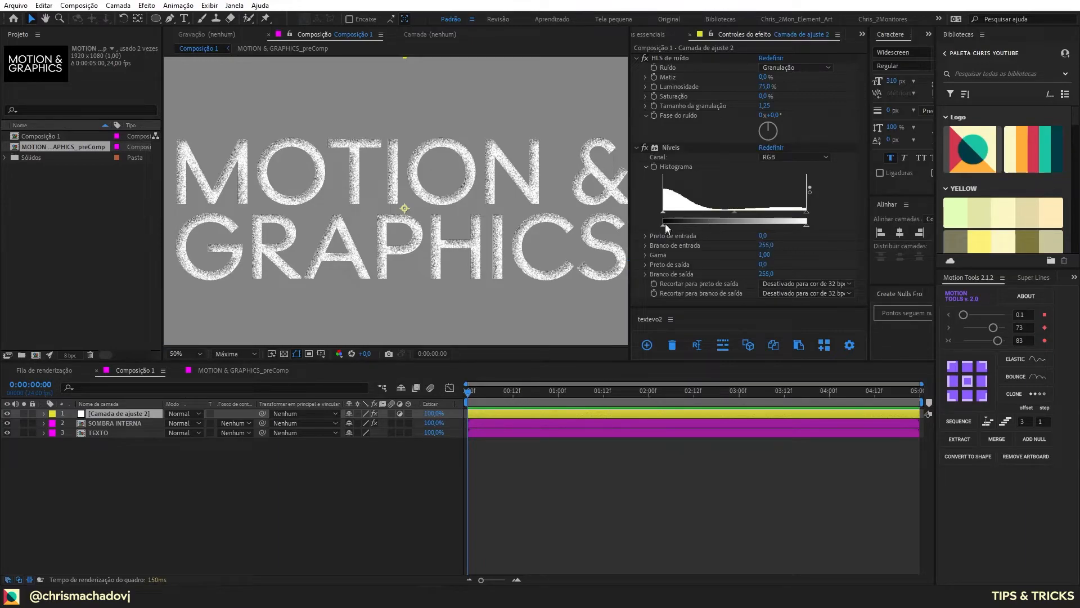
Step: Increase the grain contrast by setting the adjustment layer's Níveis input black to 79 and input white to 205
left_click_drag(664, 211, 699, 212)
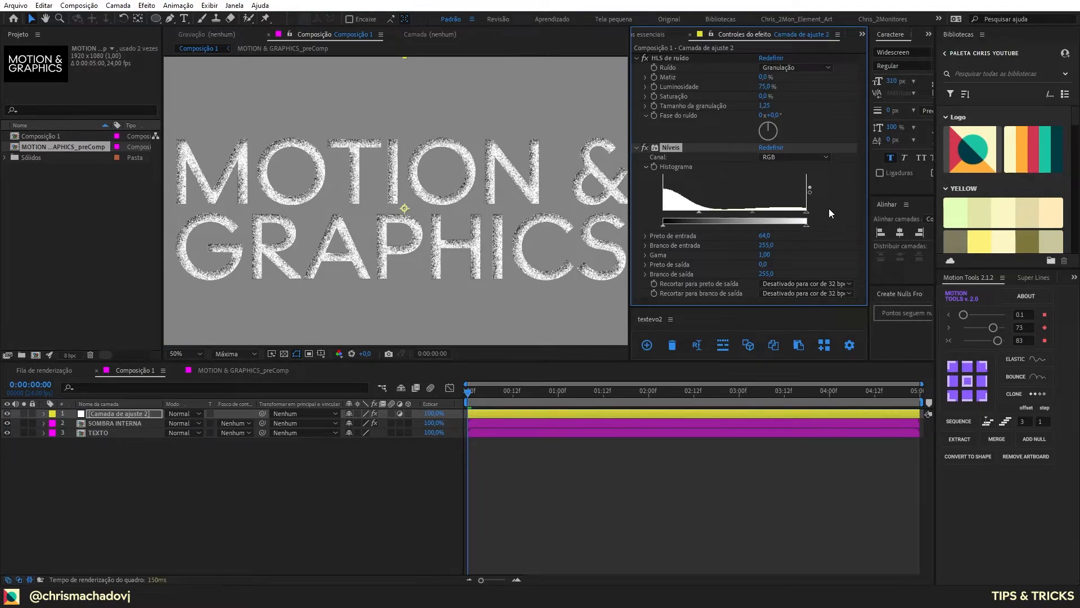
left_click_drag(808, 211, 779, 214)
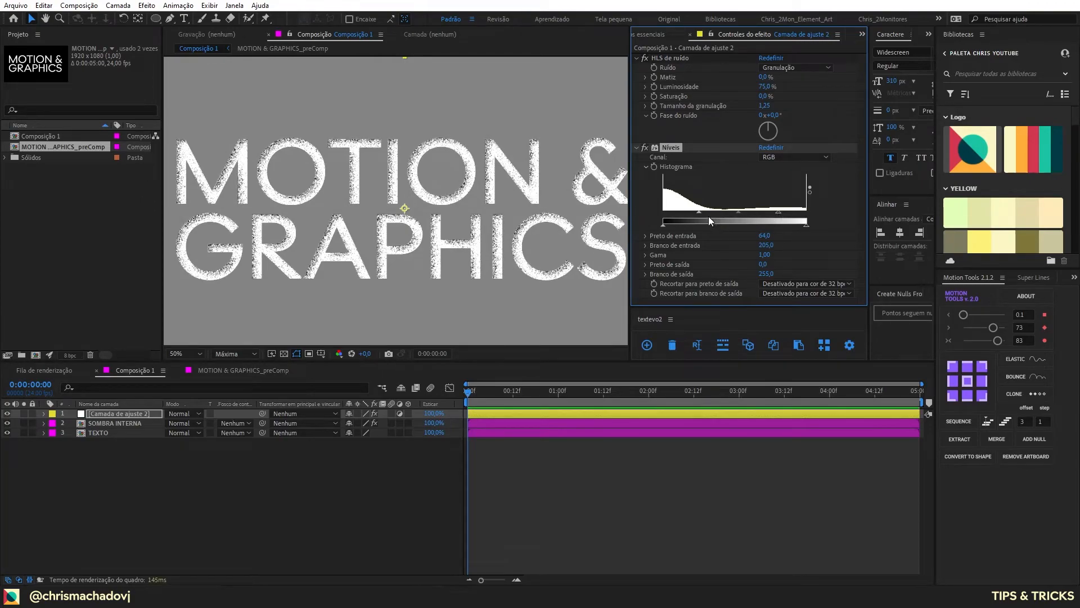
left_click_drag(699, 211, 707, 213)
Step: Duplicate the SOMBRA INTERNA layer and move the copy above the adjustment layer
left_click(125, 424)
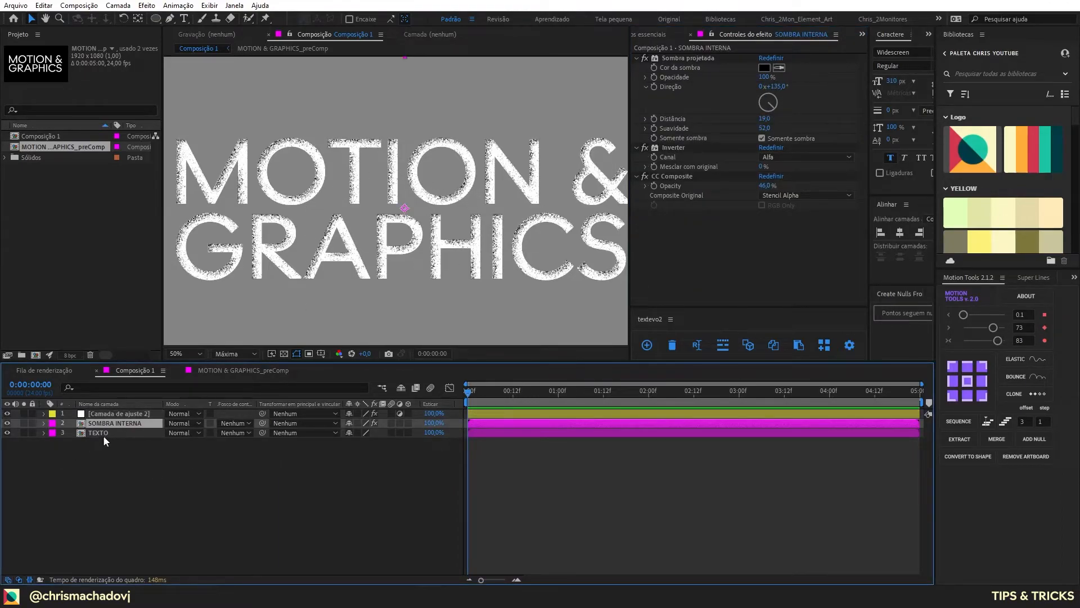
key("ctrl+d")
left_click_drag(116, 420, 117, 410)
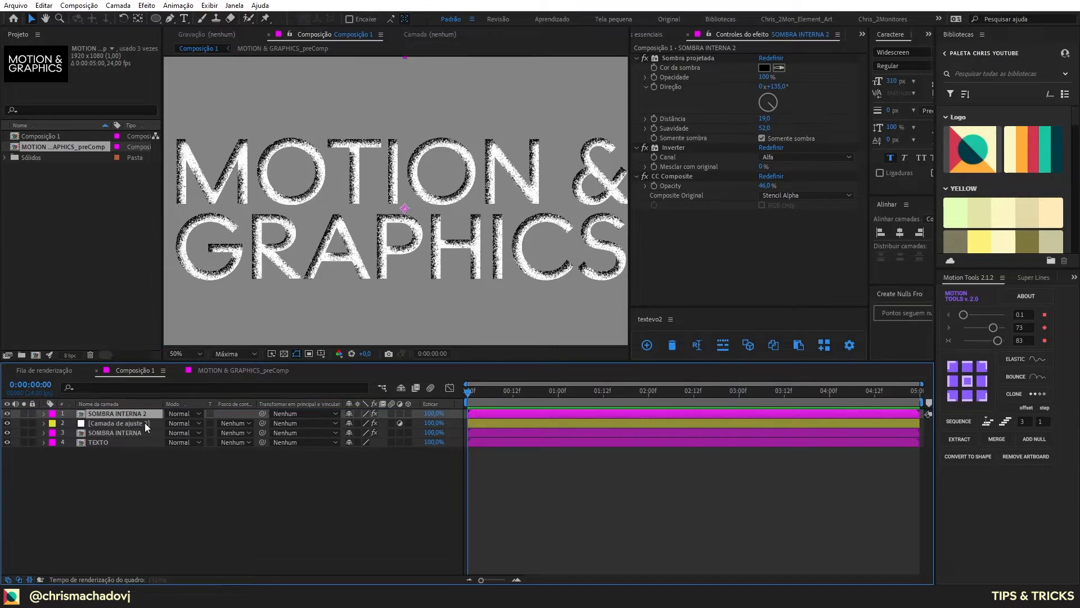
Step: Change the drop shadow color of SOMBRA INTERNA 2 to white
left_click(763, 66)
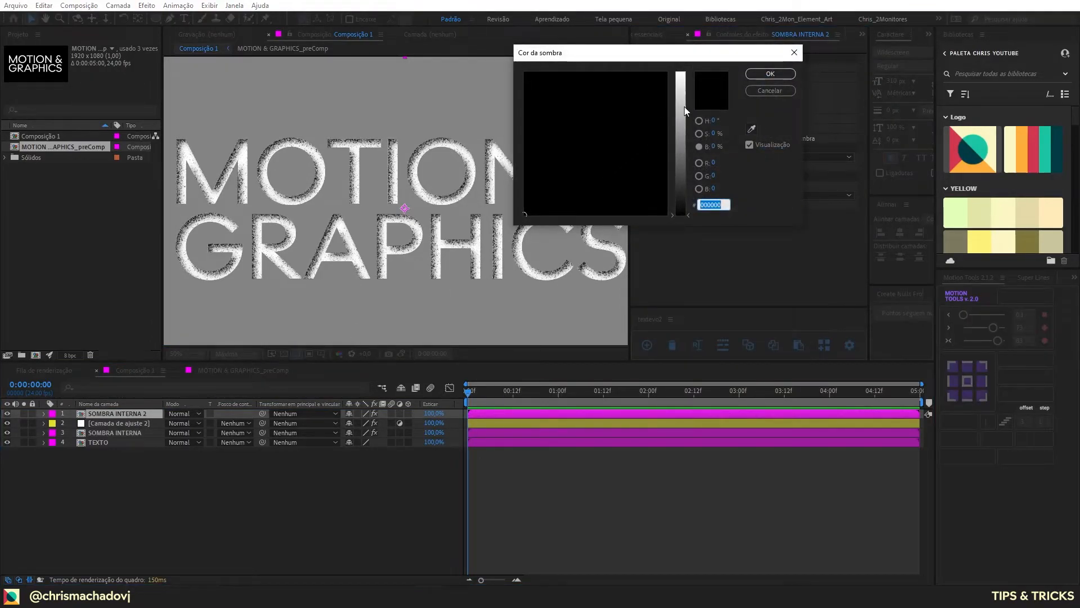
left_click_drag(683, 106, 683, 68)
left_click(753, 73)
Step: Solo SOMBRA INTERNA 2 and set its drop shadow distance to 0
left_click(24, 414)
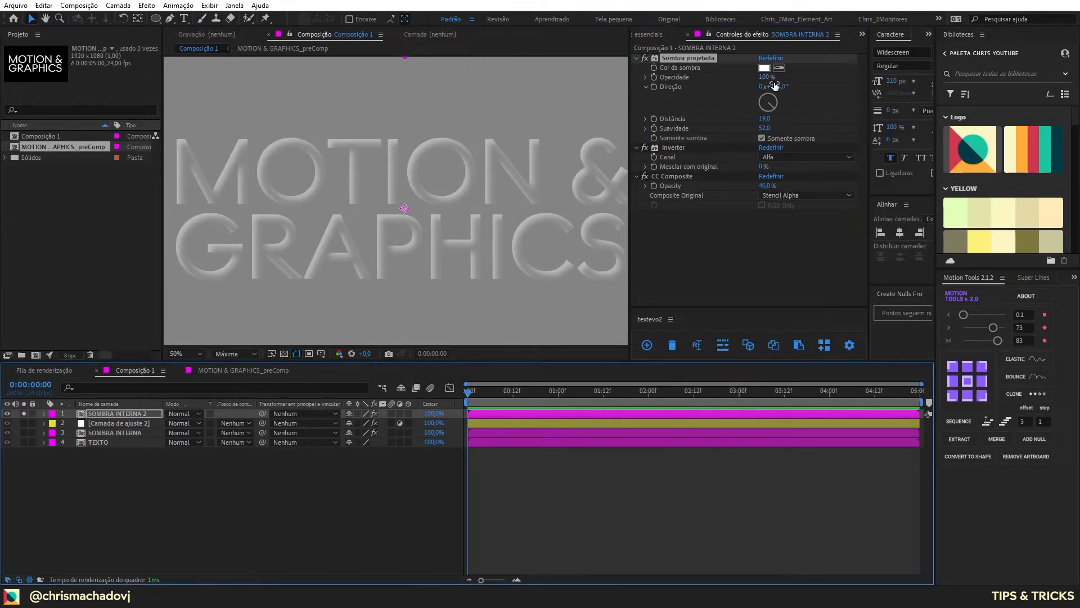
left_click_drag(767, 120, 775, 121)
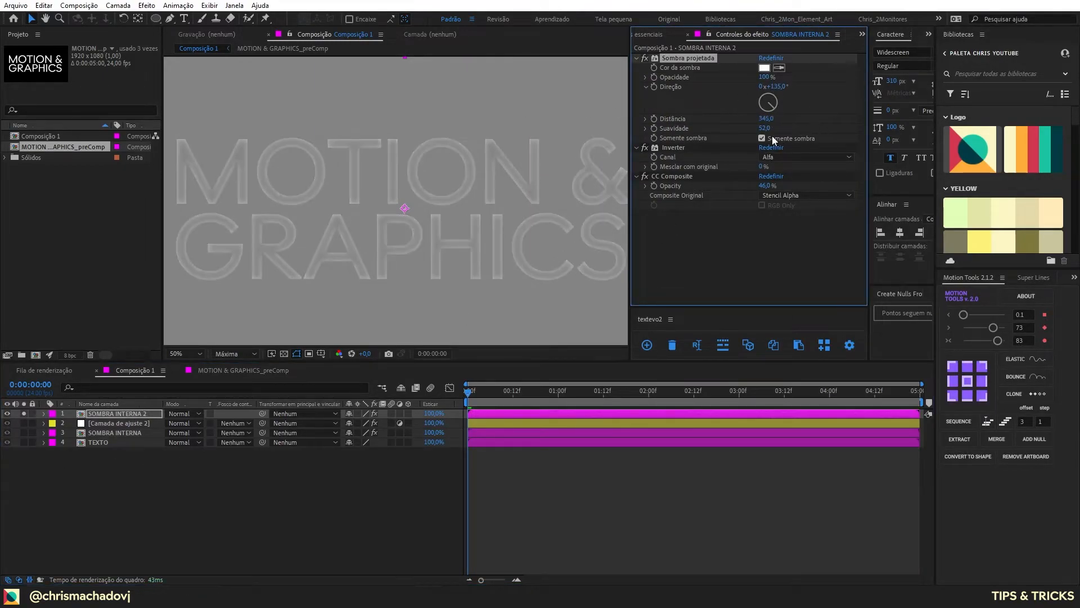
left_click(765, 120)
type("0")
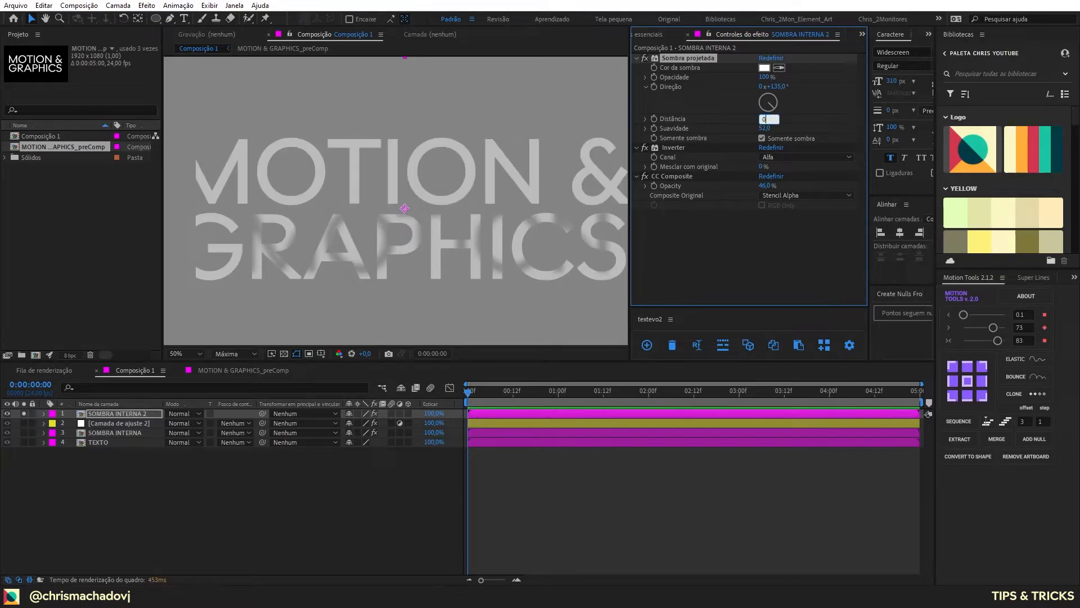
key("Return")
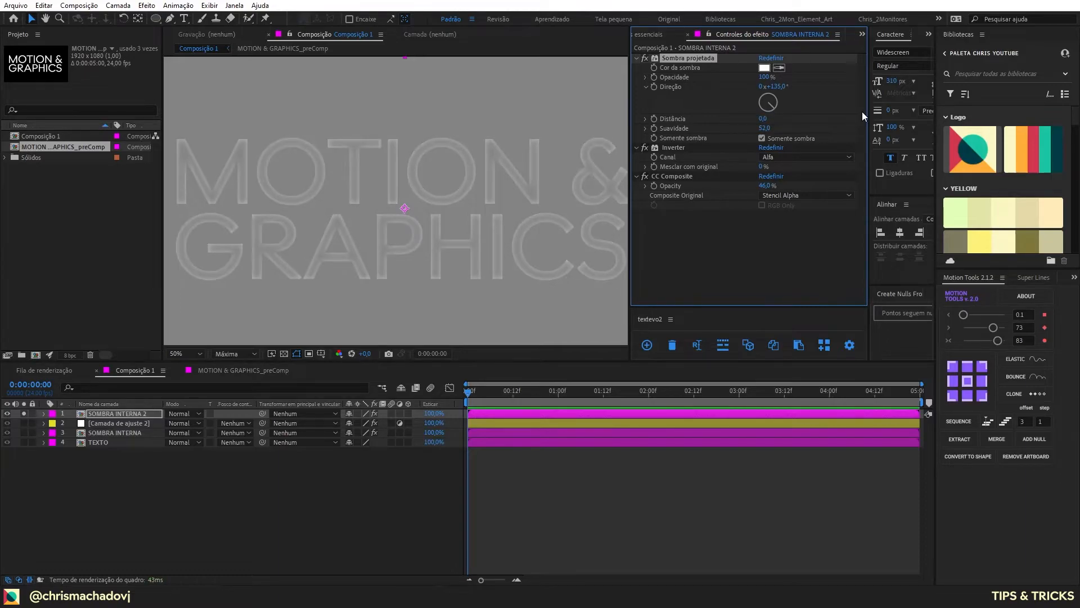
Step: Try a drop shadow softness of 25 on SOMBRA INTERNA 2
left_click(767, 124)
left_click(766, 128)
type("25")
key("Return")
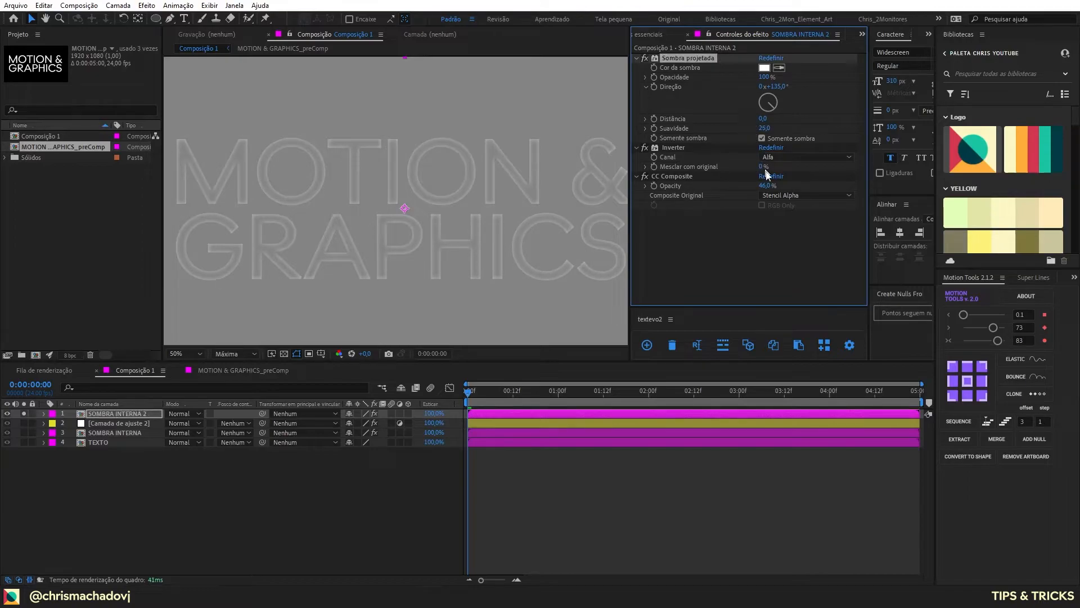
Step: Set SOMBRA INTERNA 2's CC Composite opacity to 100% and shadow softness to 38, and turn off its solo
left_click_drag(767, 186, 931, 182)
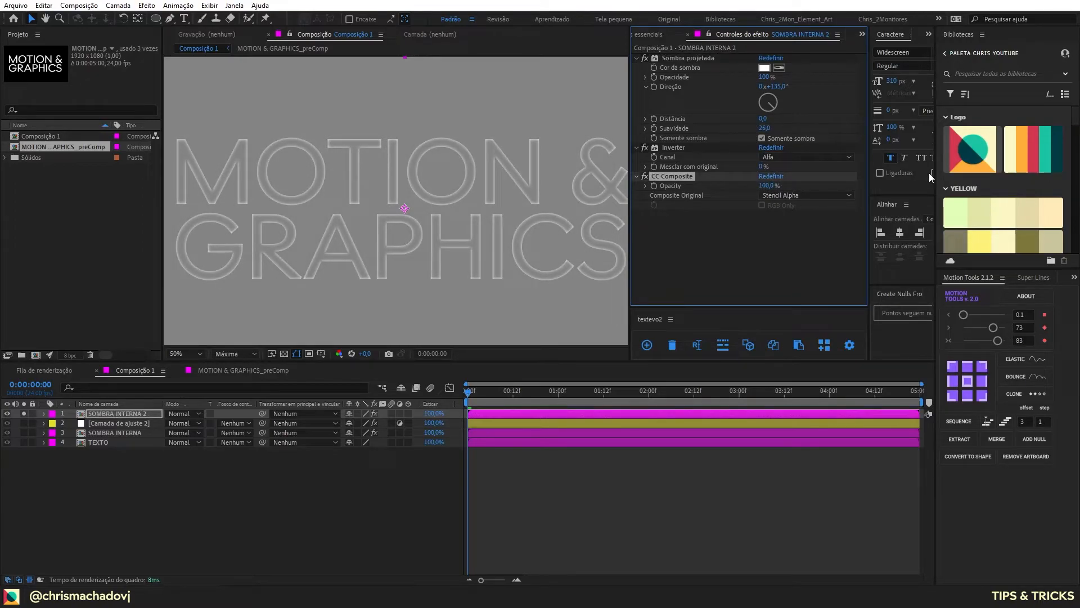
left_click_drag(762, 129, 769, 130)
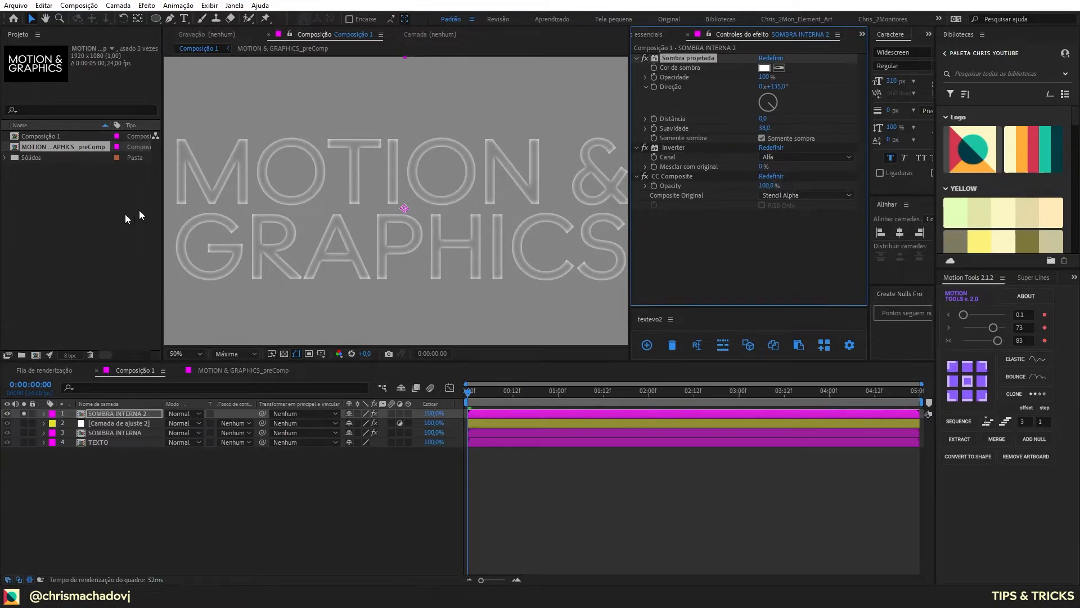
left_click(23, 413)
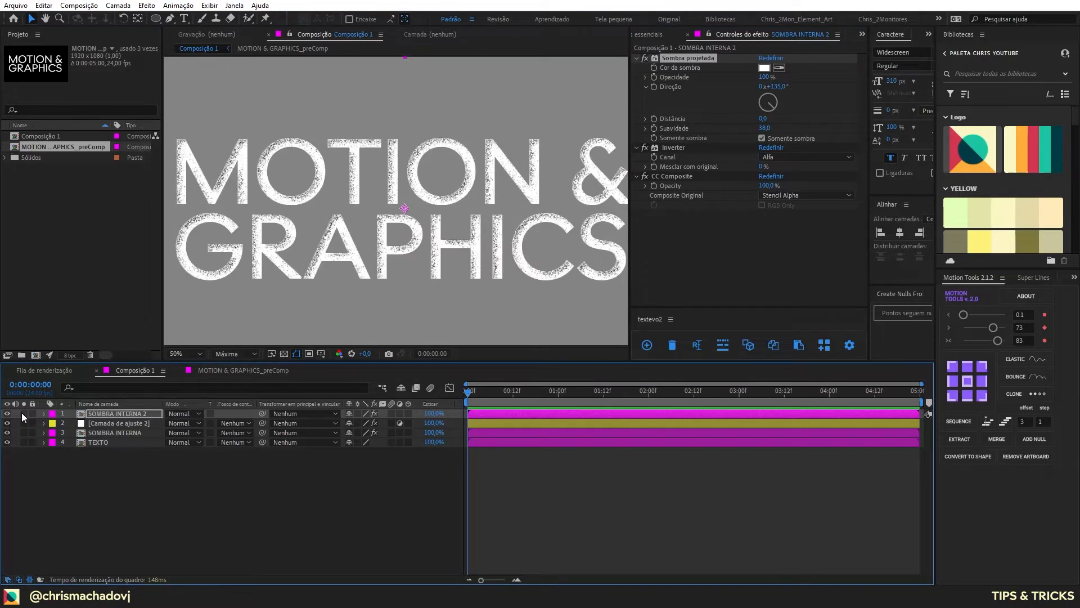
Step: Examine the white edge highlight and grain on the letters up close and in the full composition
scroll(219, 166, "up", 2)
scroll(219, 166, "up", 3)
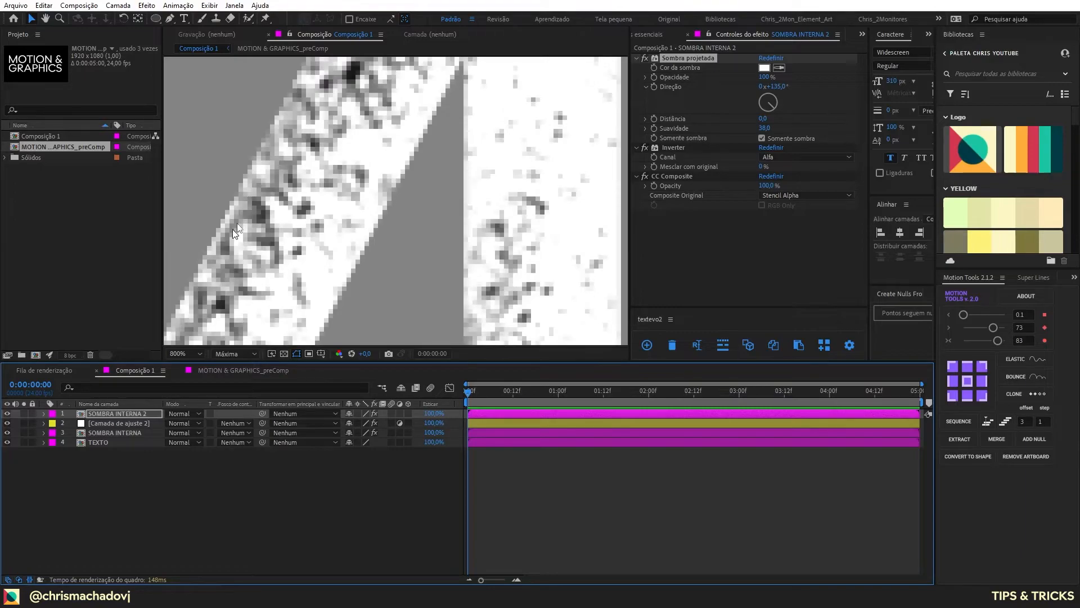
scroll(258, 181, "down", 5)
scroll(433, 212, "down", 2)
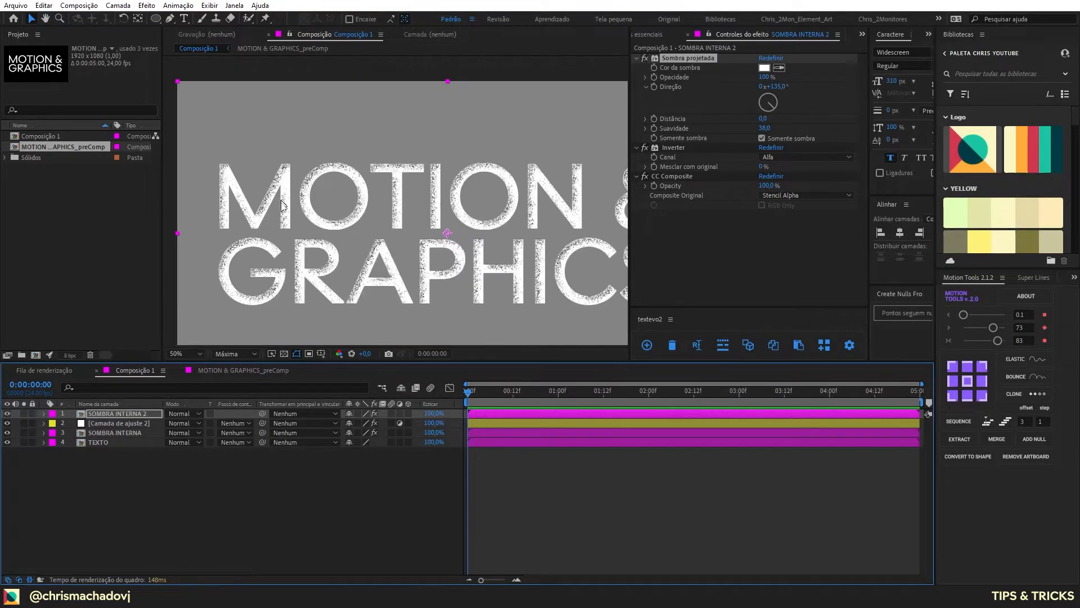
scroll(520, 215, "down", 2)
scroll(463, 221, "up", 2)
left_click(161, 414)
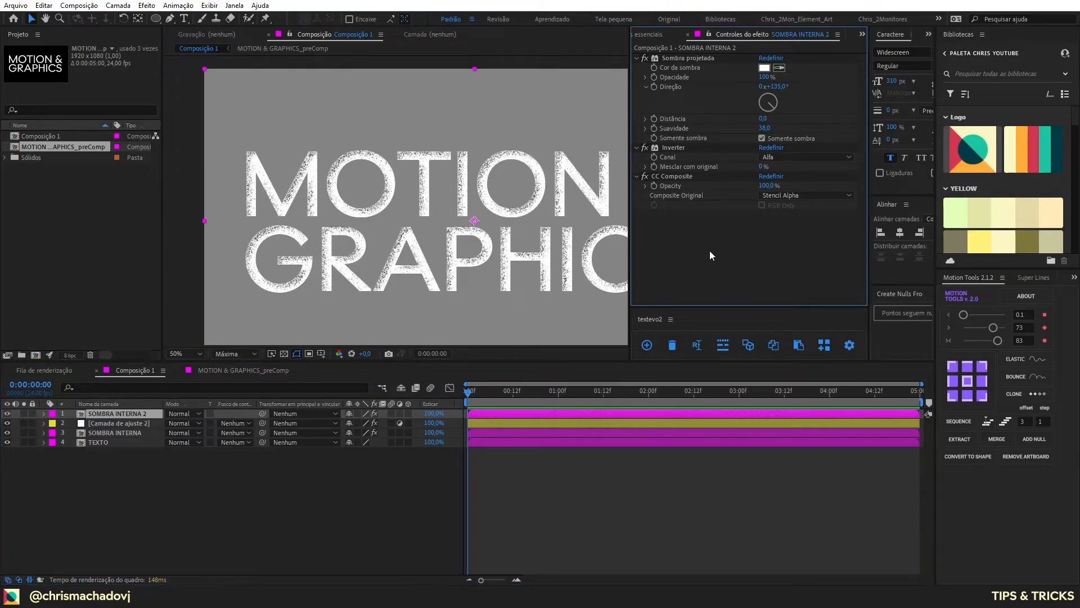
key("ctrl+space")
type("n")
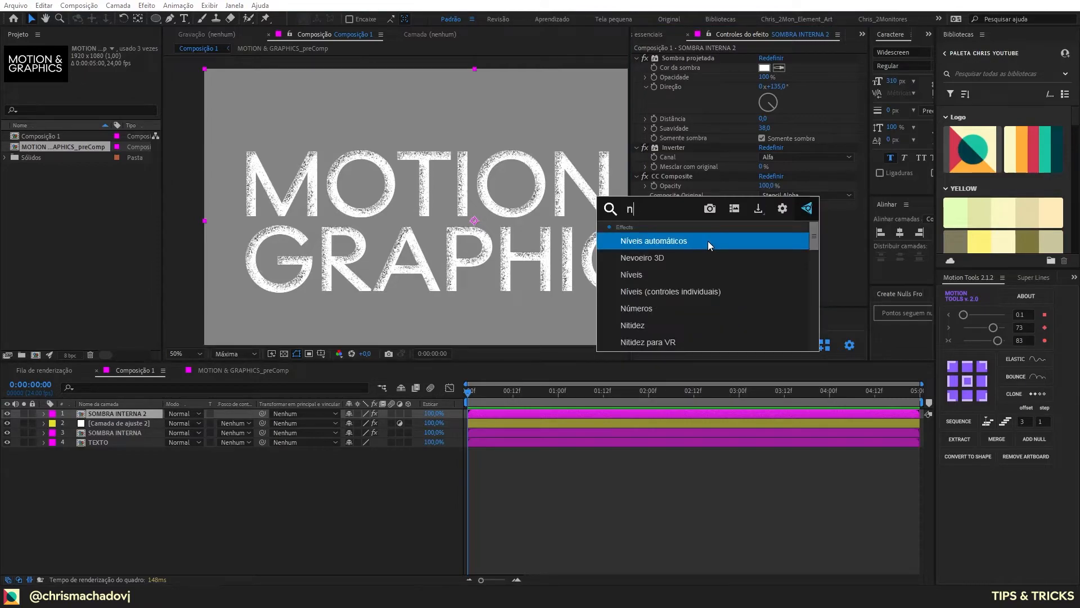
key("Return")
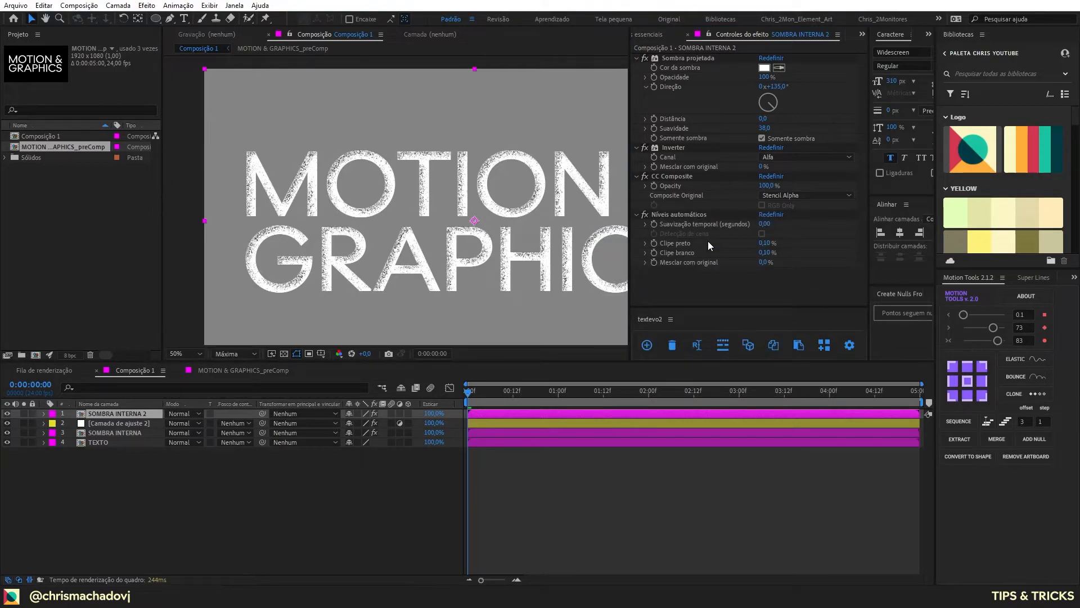
Step: Add the Níveis effect to the SOMBRA INTERNA 2 layer
key("ctrl+space")
type("n")
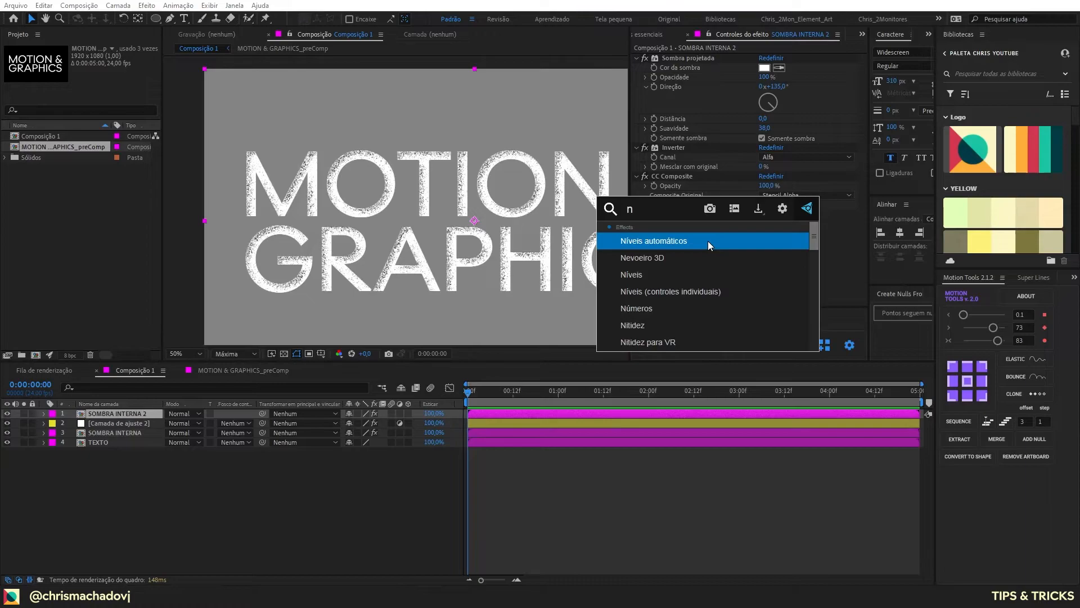
type("iv")
key("Down")
key("Return")
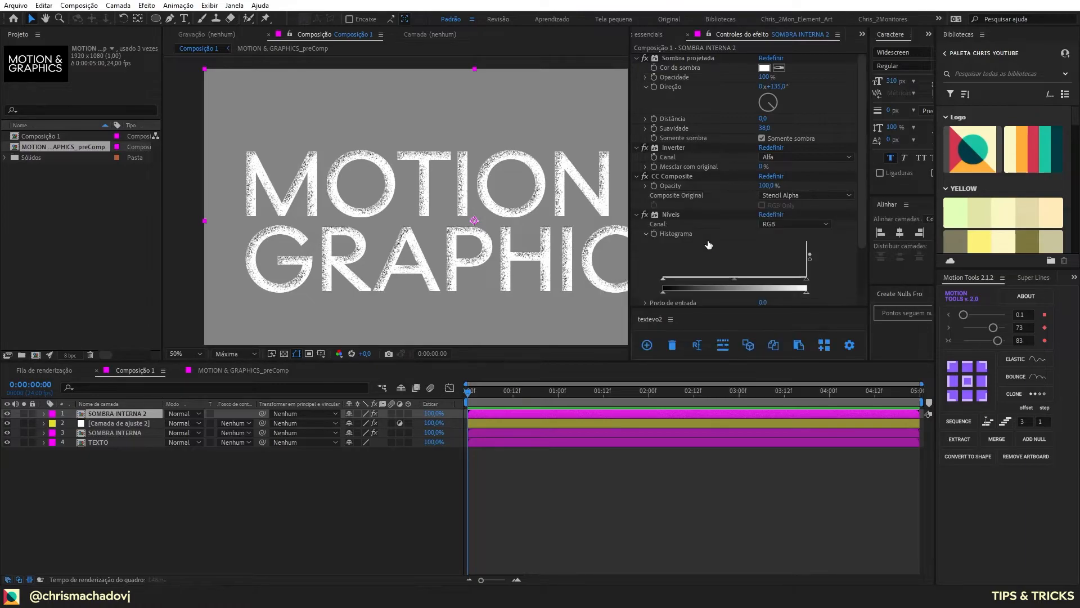
Step: Solo SOMBRA INTERNA 2 and switch its Níveis channel to Alfa
left_click(24, 413)
mouse_move(799, 284)
left_mouse_down()
mouse_move(702, 288)
mouse_move(805, 287)
left_mouse_up()
left_click(784, 285)
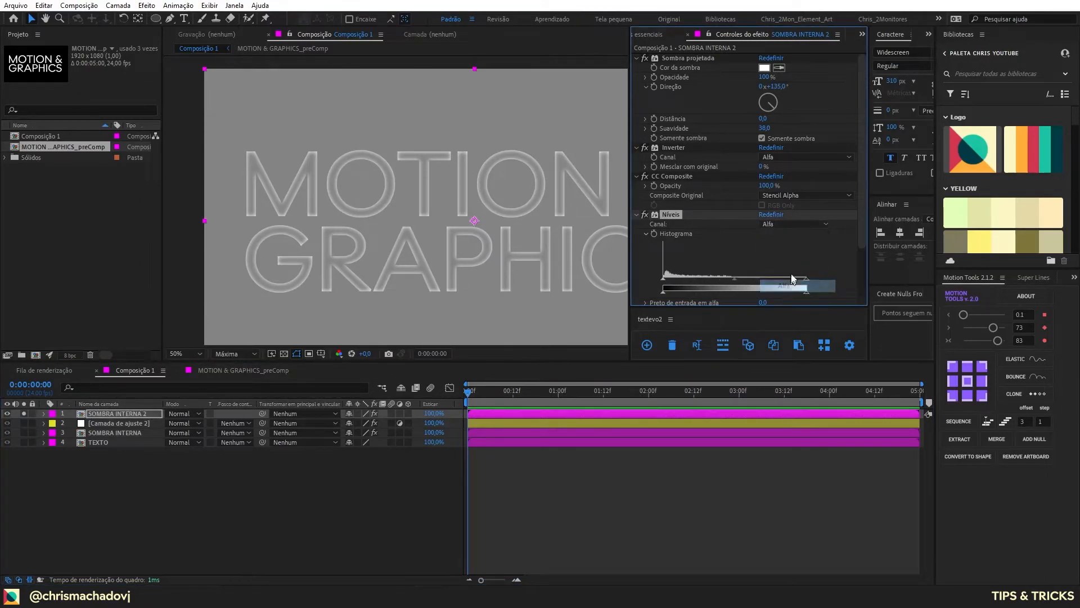
Step: Strengthen the white edge by lowering the alpha input white to just below mid-histogram, and turn off the layer's solo
left_click_drag(664, 290, 641, 278)
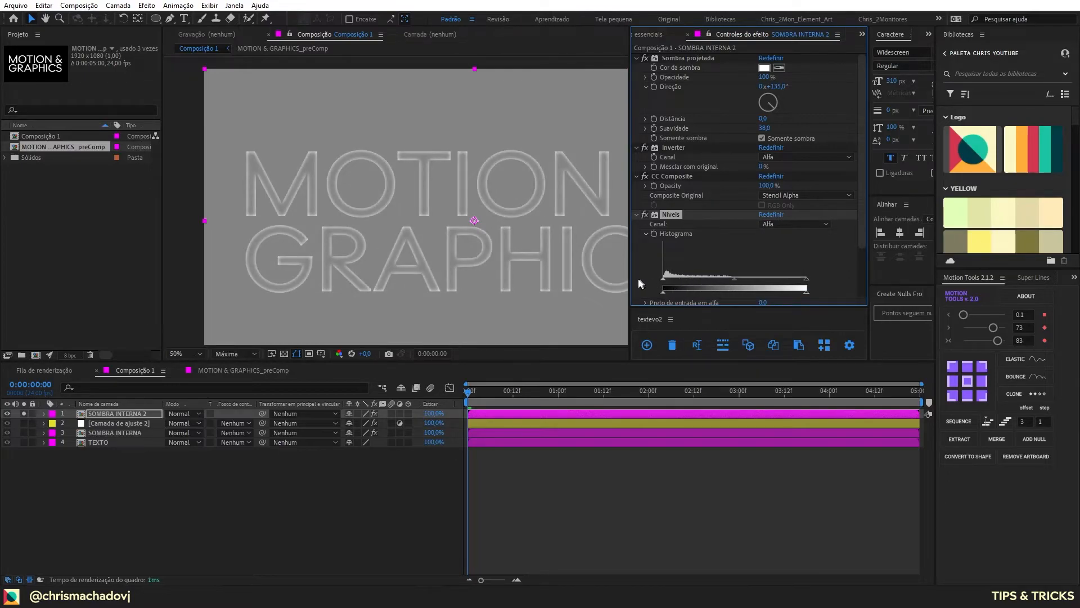
left_click_drag(807, 279, 721, 286)
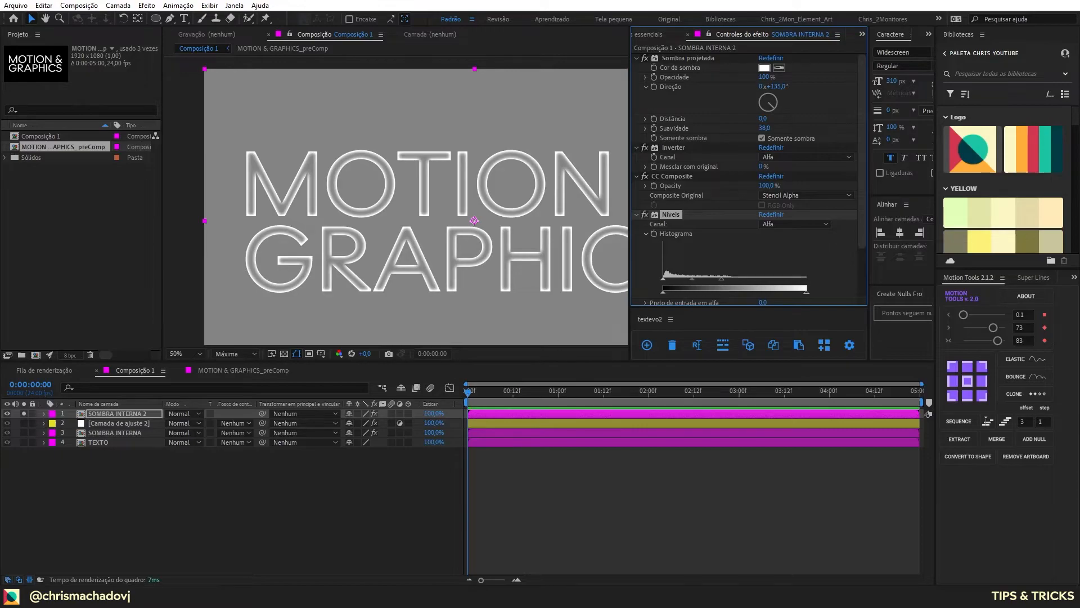
left_click(24, 413)
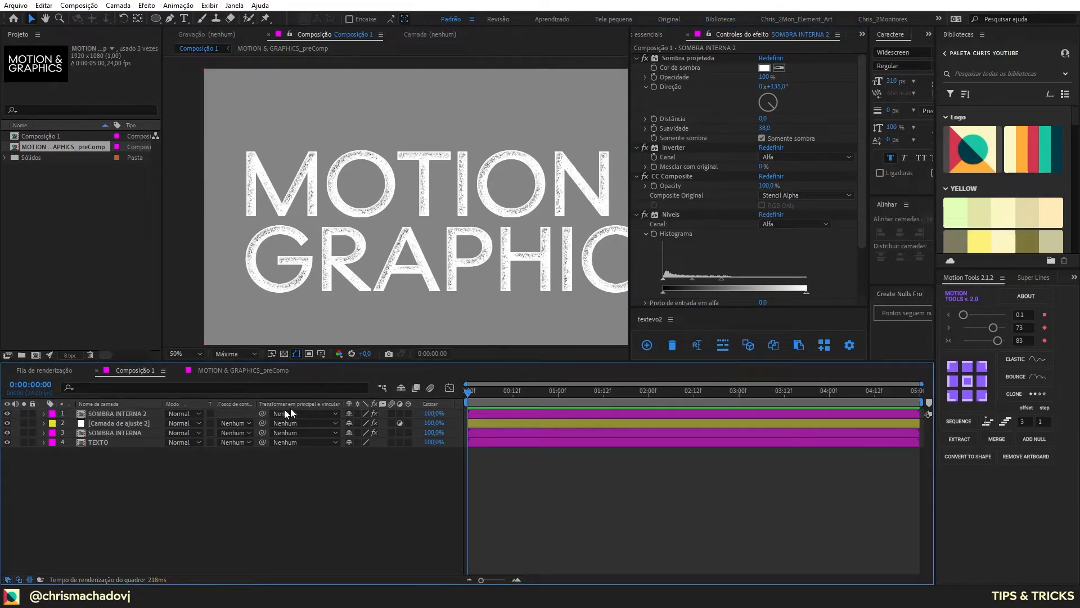
Step: Try a noise phase of 3x+219° in the adjustment layer's HLS noise and undo it
left_click(109, 426)
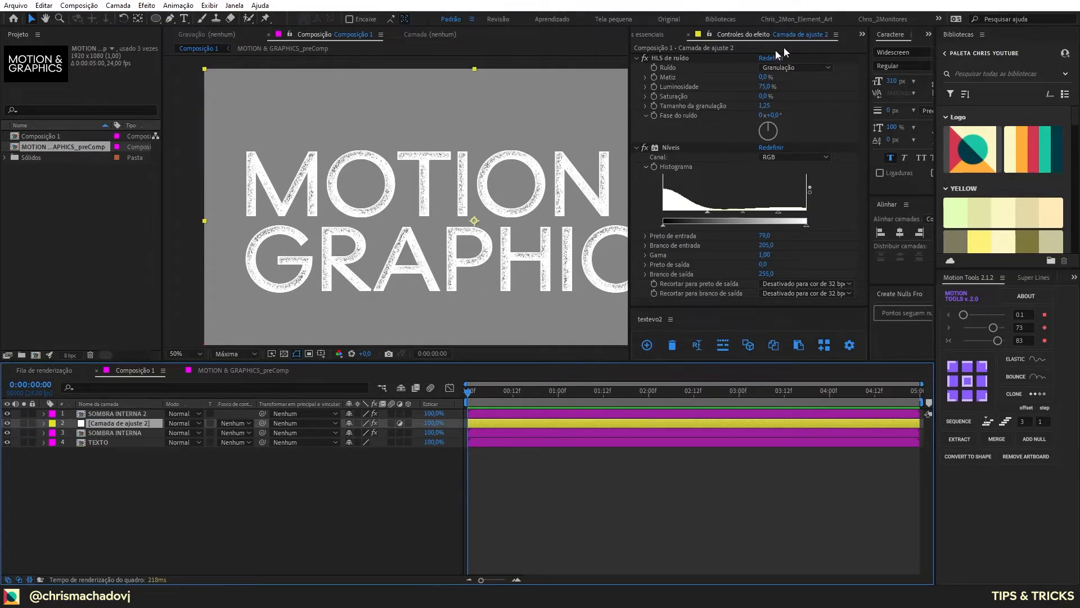
left_click_drag(770, 134, 751, 157)
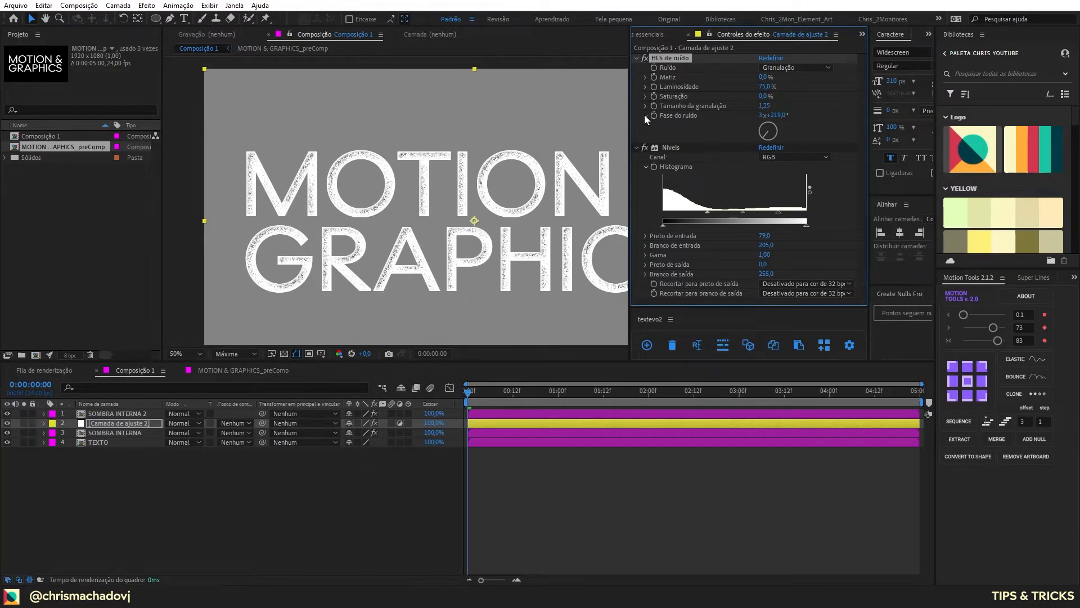
key("ctrl+z")
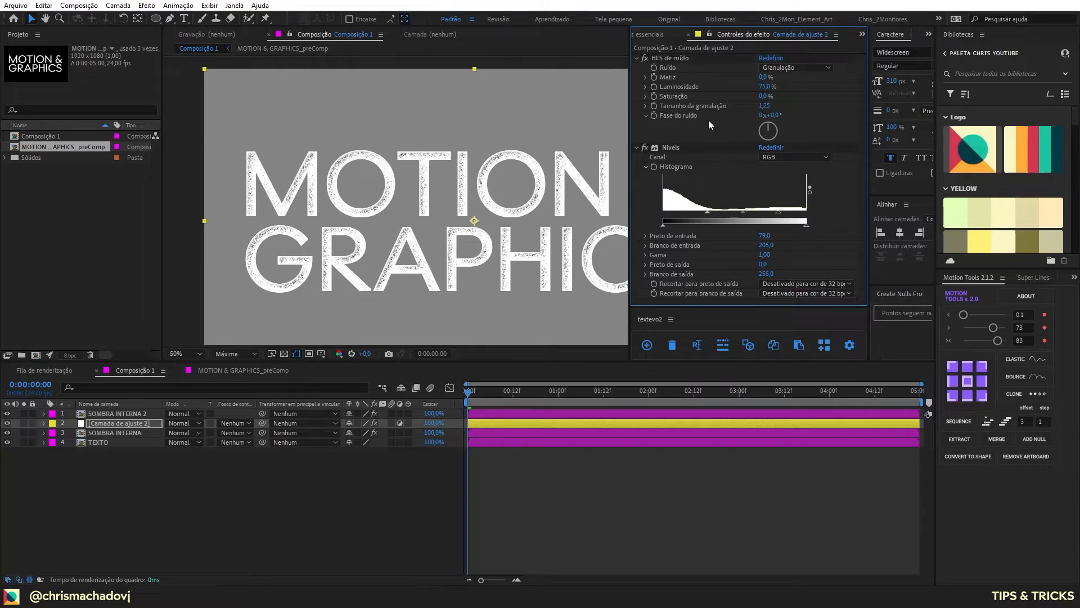
Step: Add the expression random(8000) to Fase do ruído in the adjustment layer's HLS de ruído effect
left_click(652, 116, "alt")
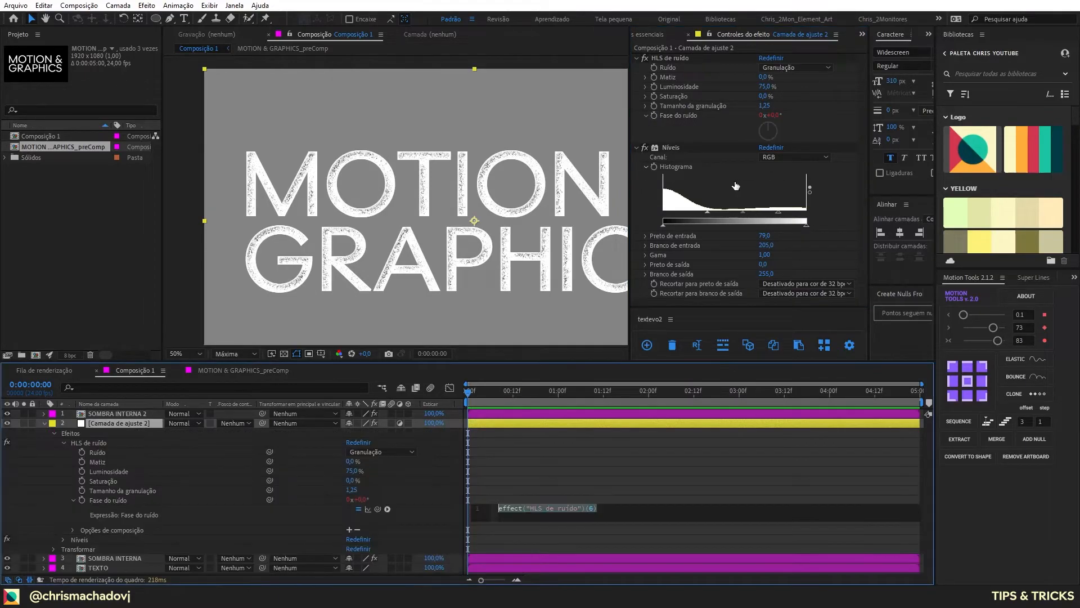
type("random")
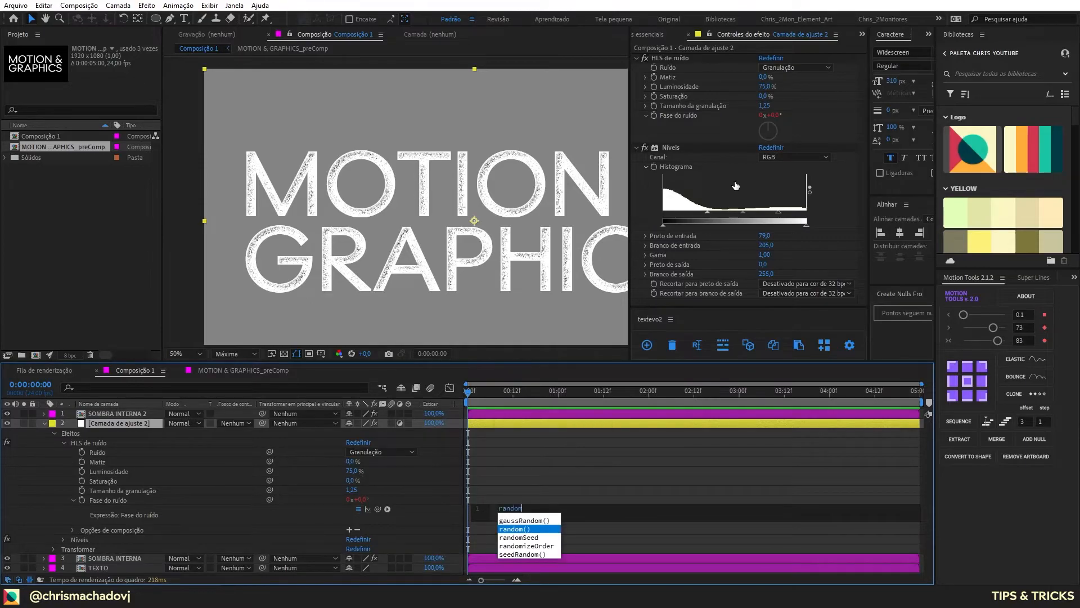
type("(8000")
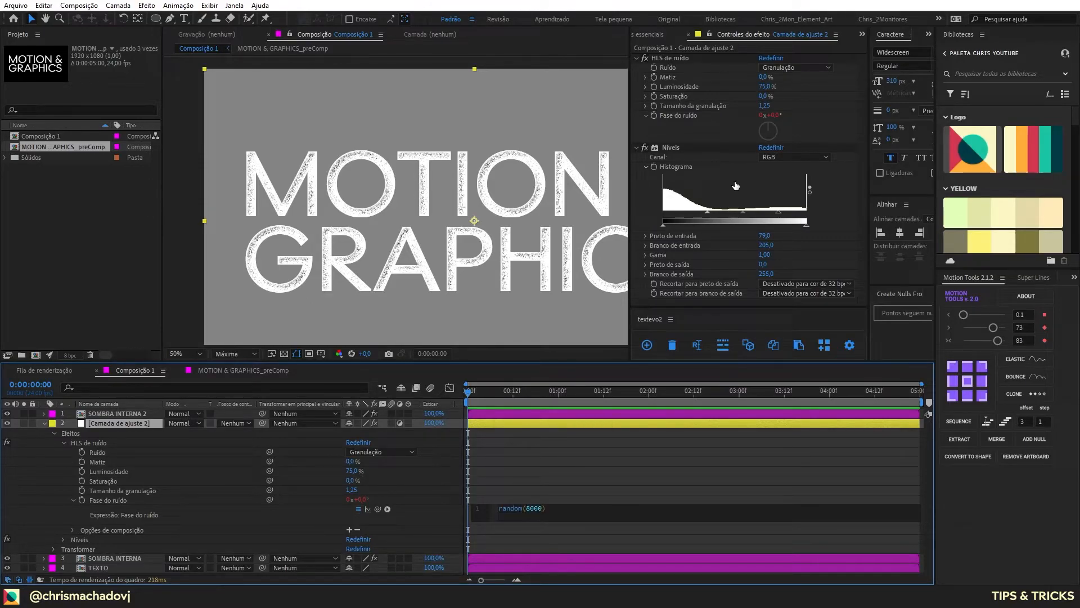
Step: Insert posterizeTime(6) as the line above random(8000) in the Fase do ruído expression, apply it and preview the animated grain
key("Home")
key("Return")
key("Up")
type("poste")
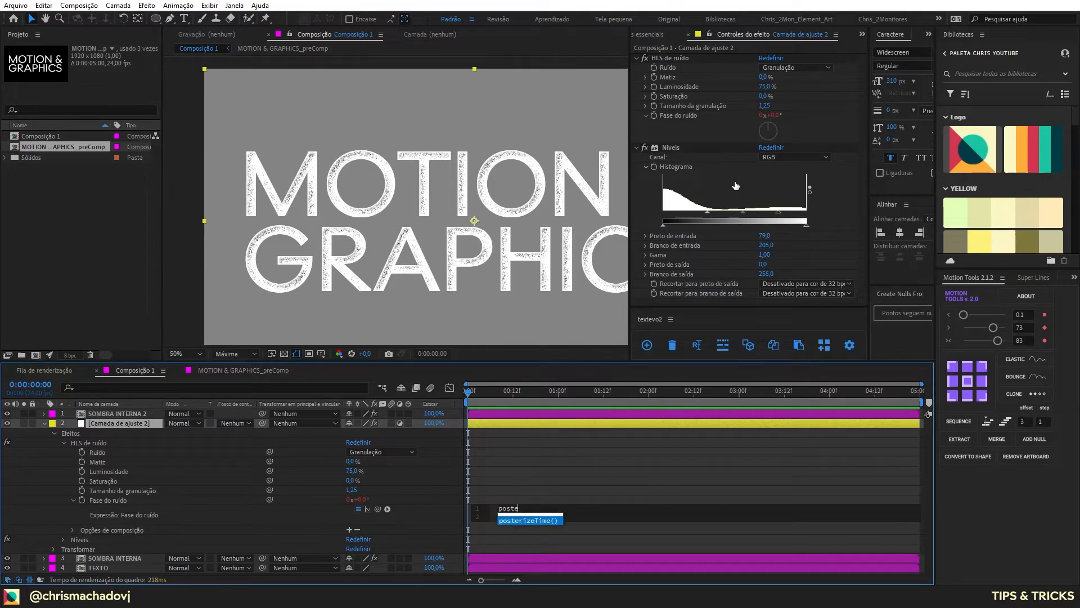
key("Return")
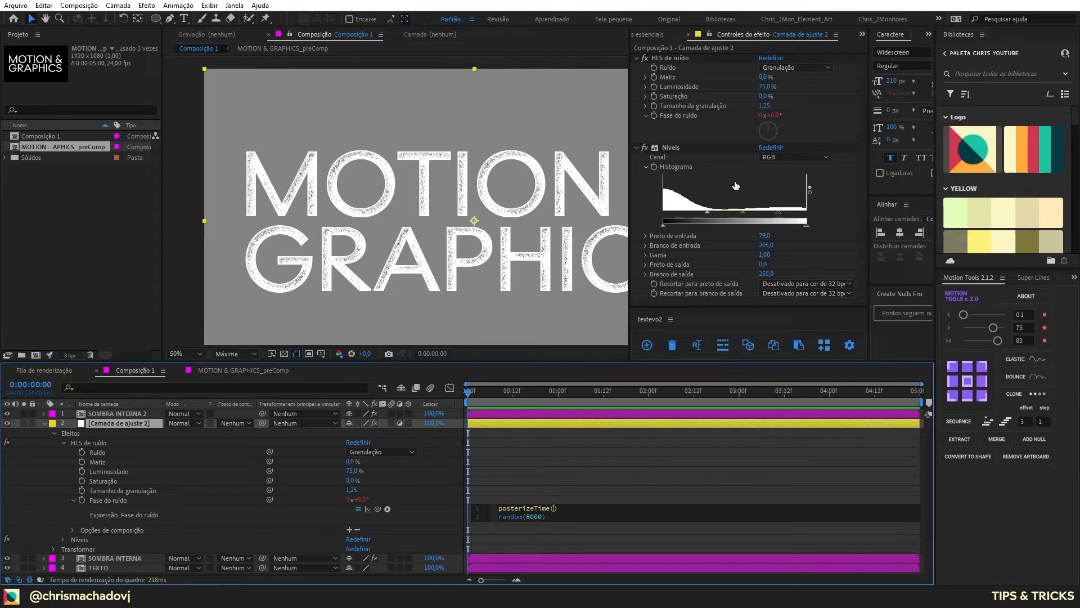
type("4")
key("BackSpace")
type("8")
key("KP_Enter")
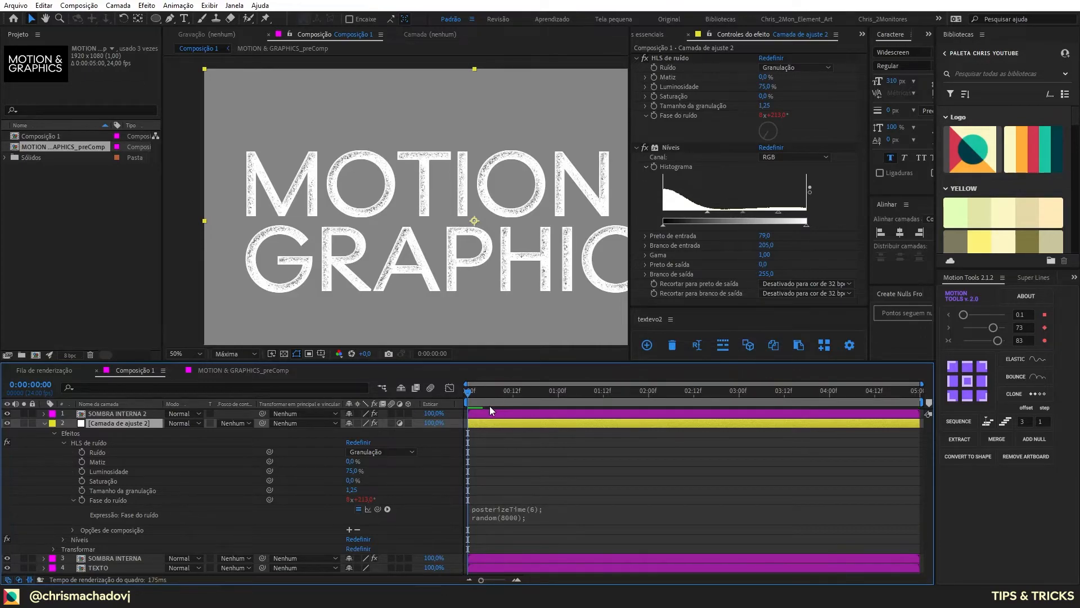
key("space")
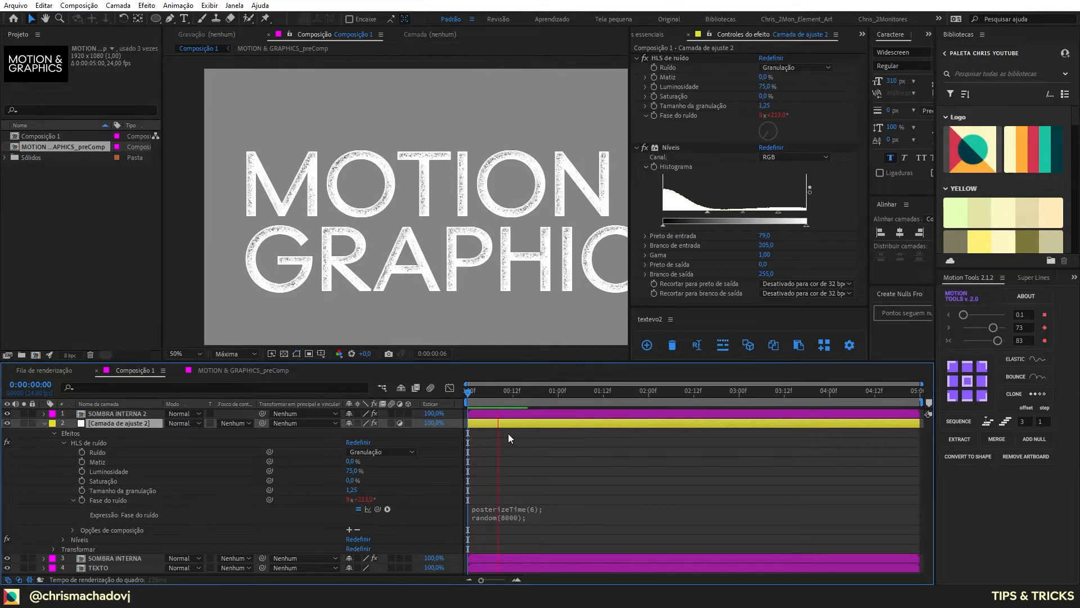
Step: Scrub the composition to 0:00:01:10, open MOTION & GRAPHICS_preComp and select its text layer
left_click(45, 423)
left_click(201, 354)
left_click(189, 397)
left_click(518, 398)
left_click_drag(518, 400, 596, 400)
double_click(127, 417)
right_click(335, 519)
left_click(168, 498)
left_click(119, 415)
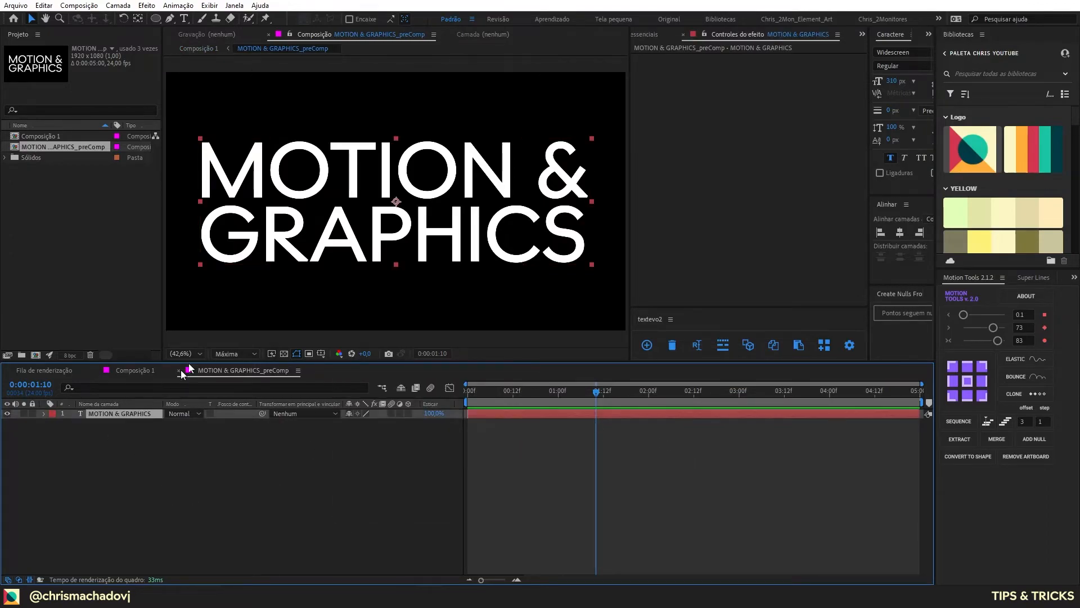
Step: Draw a rectangular mask on the MOTION & GRAPHICS text layer that keeps only the MOTION & line
scroll(379, 271, "down", 2)
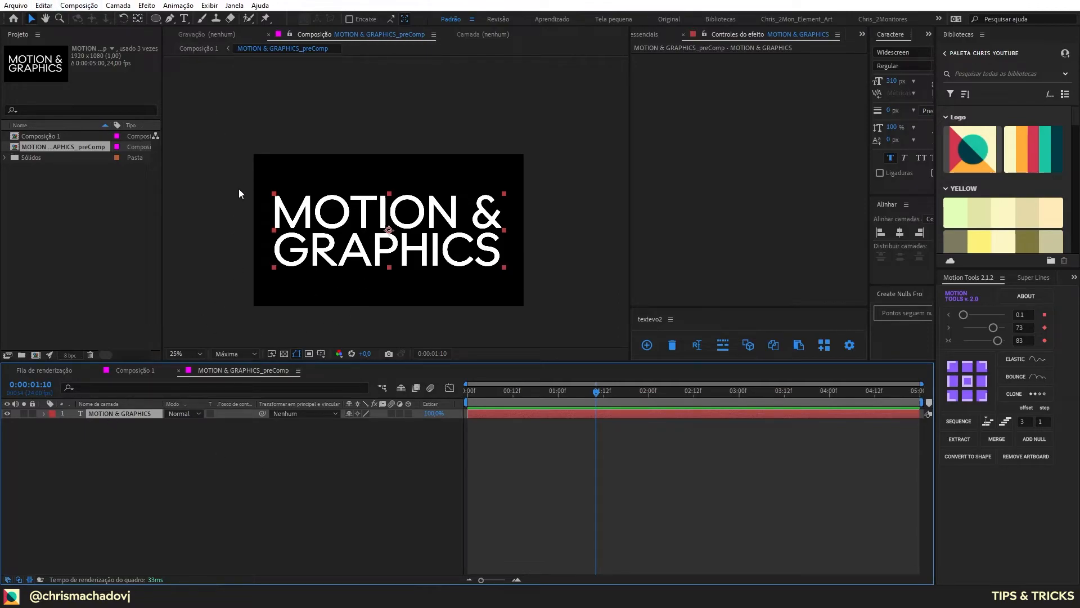
key("ctrl+d")
left_click_drag(157, 17, 197, 17)
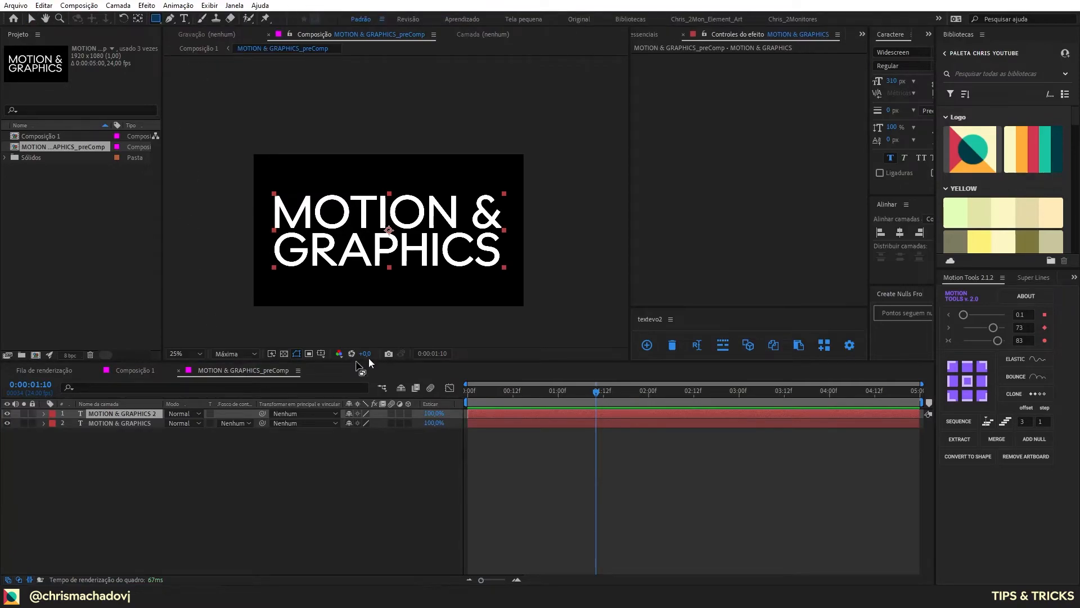
left_click(338, 376)
key("Delete")
left_click_drag(511, 232, 208, 136)
left_click(134, 410)
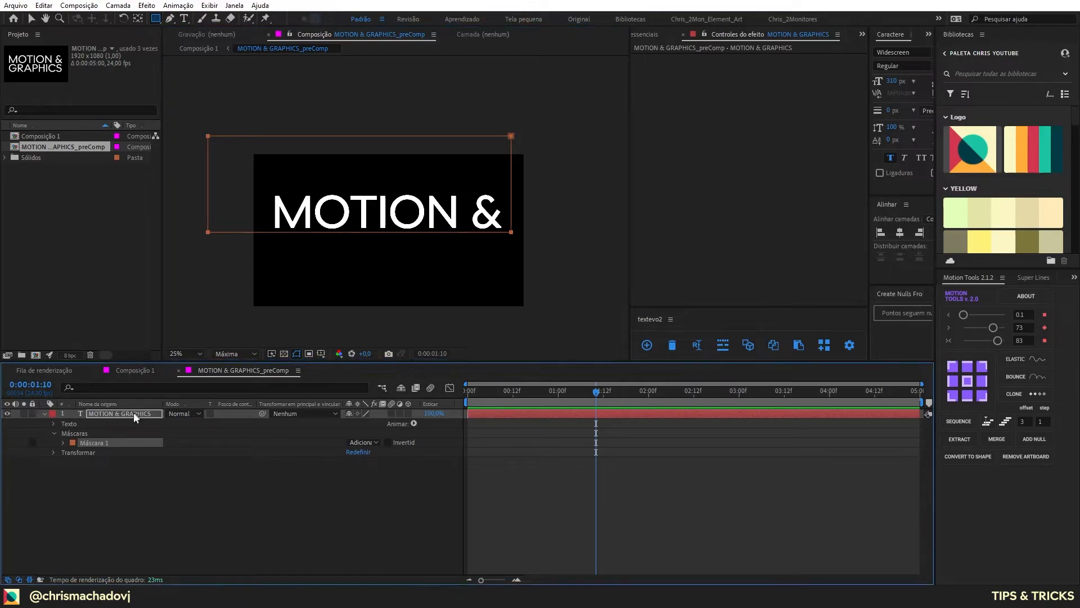
key("ctrl+d")
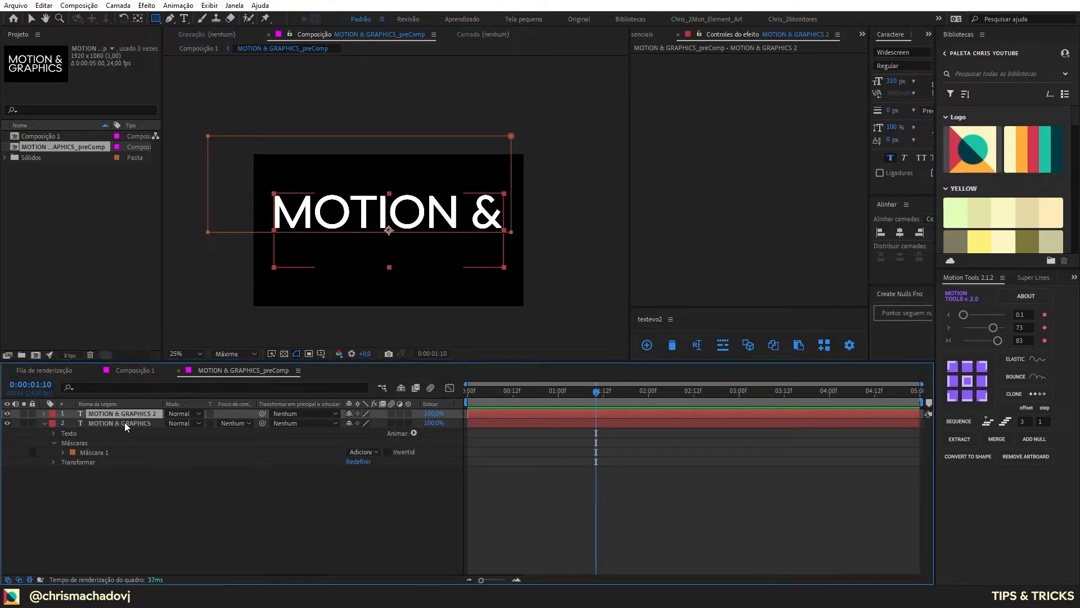
key("Delete")
Step: Keyframe the masked text's Posição at 0:00:01:10 in its current place and at 0:00:00:00 below the frame at 960, 1403
key("p")
left_click(72, 423)
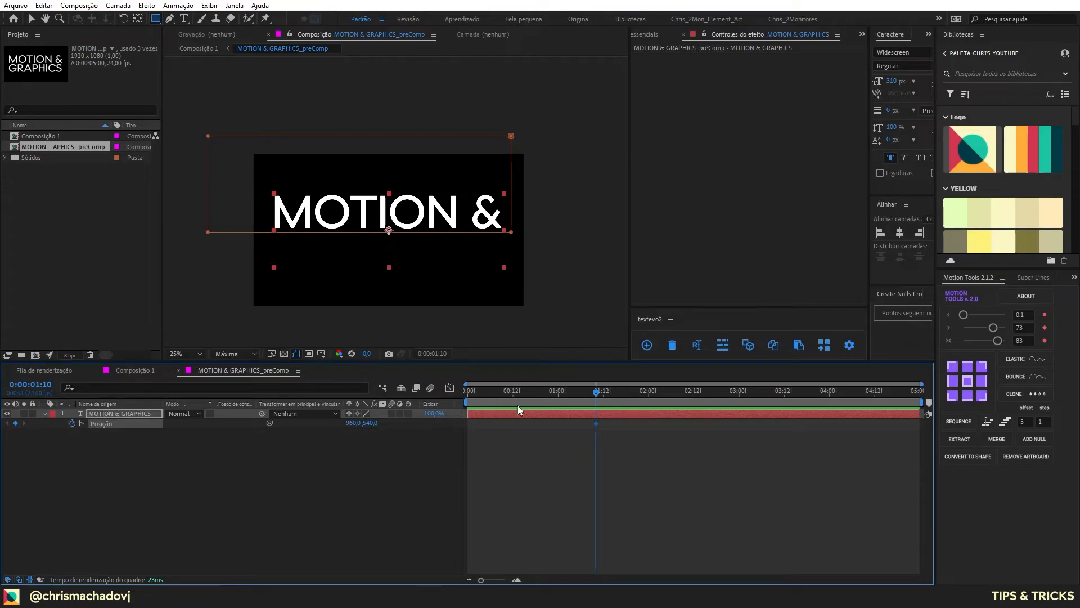
left_click_drag(535, 388, 468, 388)
left_click_drag(370, 423, 645, 457)
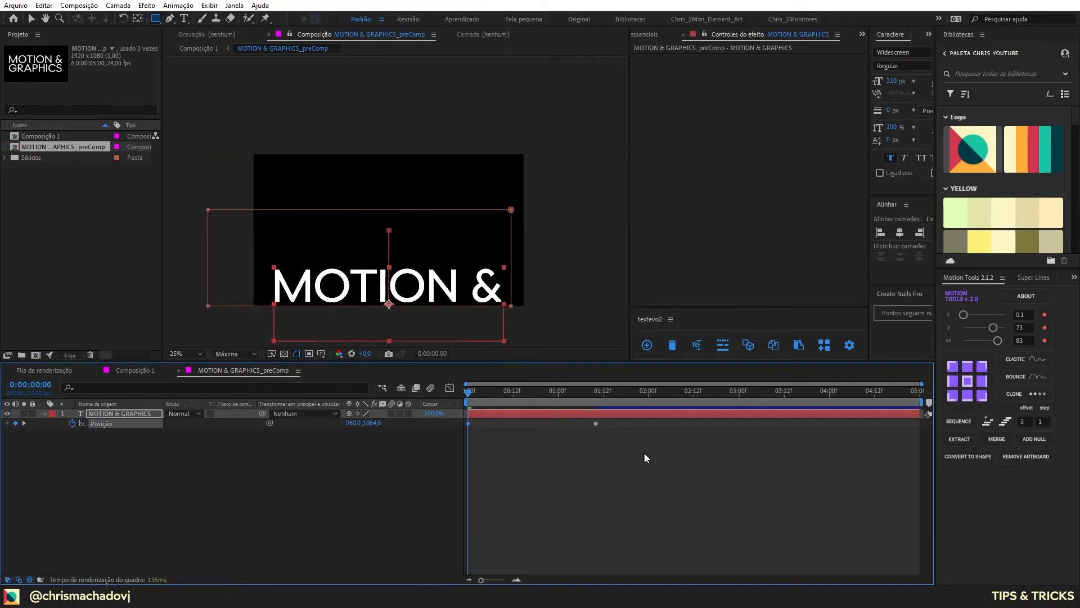
left_click_drag(372, 422, 576, 417)
Step: Ease both Posição keyframes of the masked text with the Motion Tools in-and-out ease at 83
left_click_drag(625, 460, 452, 425)
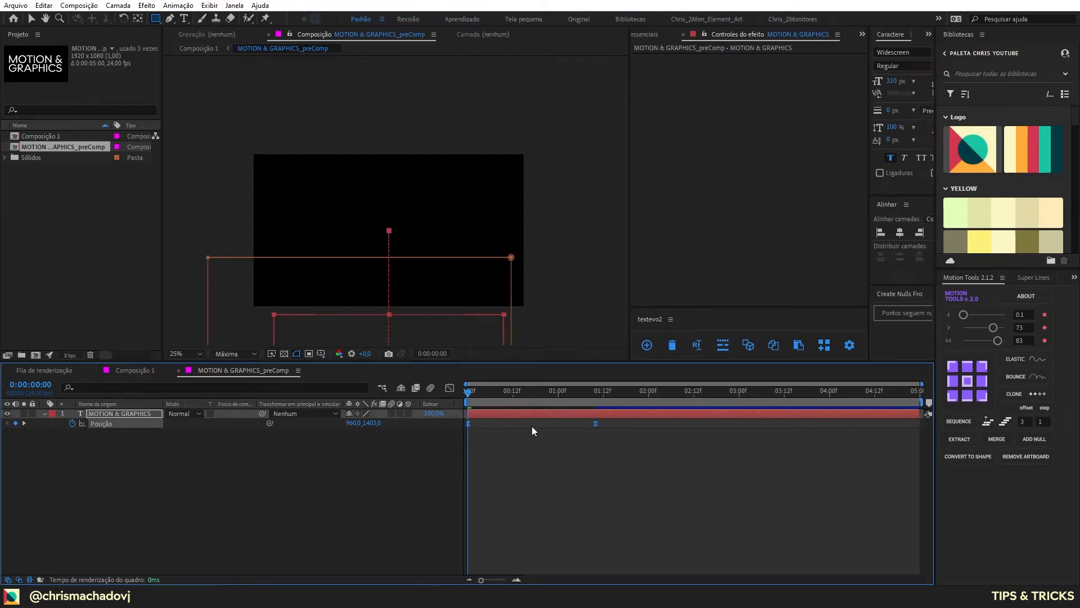
left_click(992, 340)
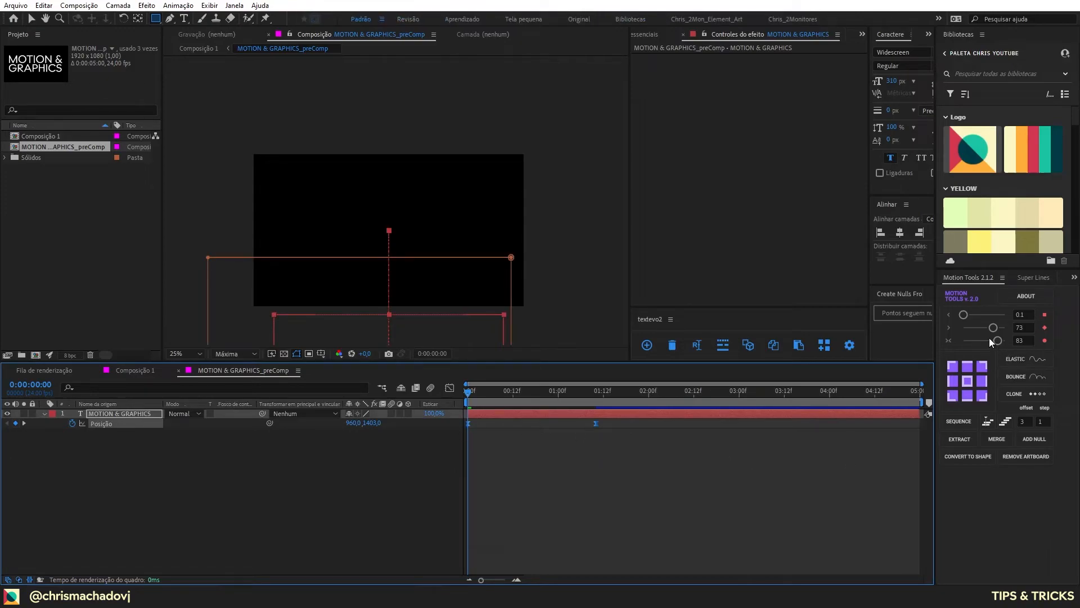
left_click(420, 474)
Step: Duplicate the animated text layer, invert the copy's mask to keep the GRAPHICS line, and delay the copy in the timeline
left_click(130, 413)
key("ctrl+d")
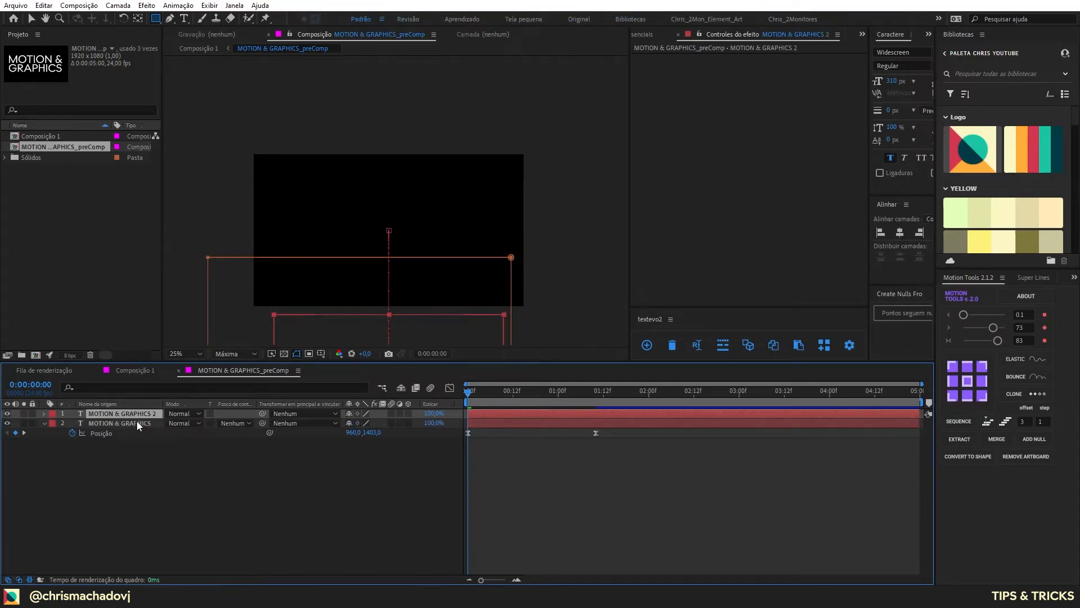
key("m")
left_click(387, 423)
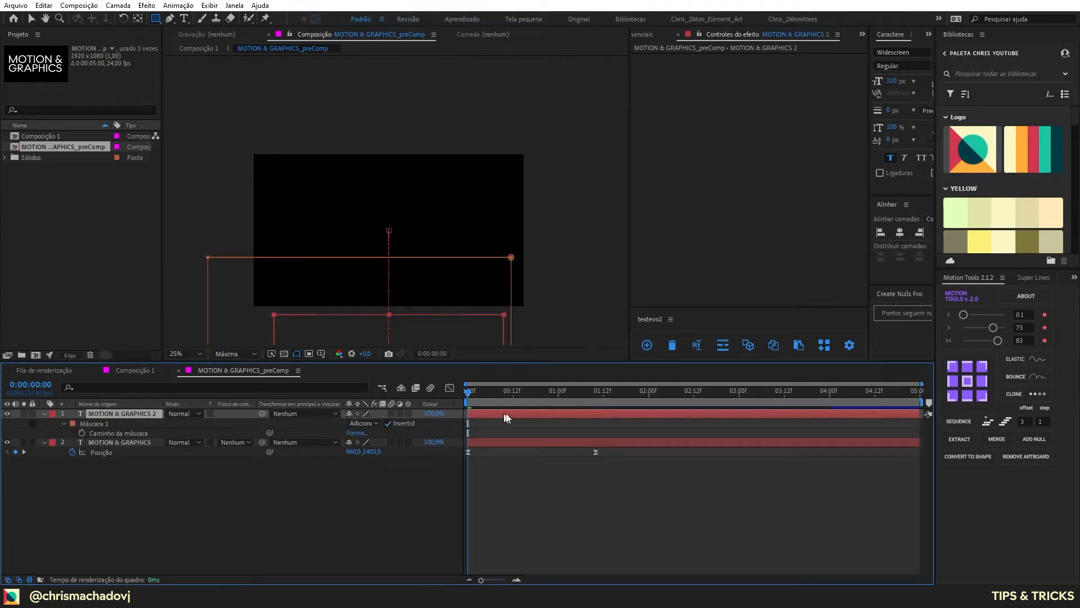
left_click_drag(502, 414, 592, 429)
Step: Return to Composição 1 and scrub to 0:00:01:21 to review the animated grainy text
key("Tab")
left_click(398, 427)
left_click_drag(552, 399, 636, 449)
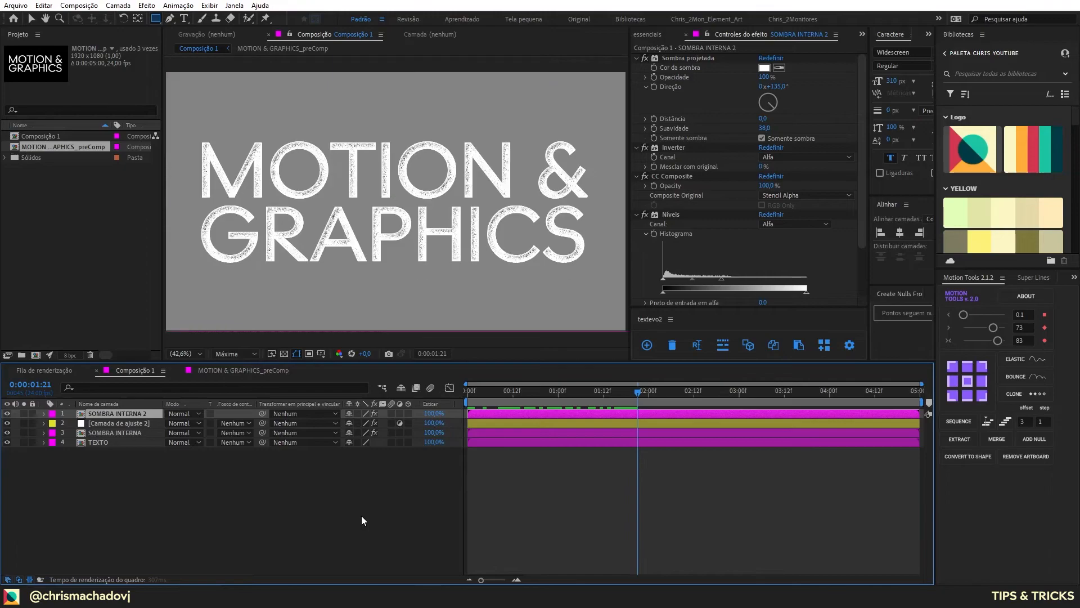
Step: Try a new adjustment layer above SOMBRA INTERNA 2 and delete it
key("ctrl+alt+y")
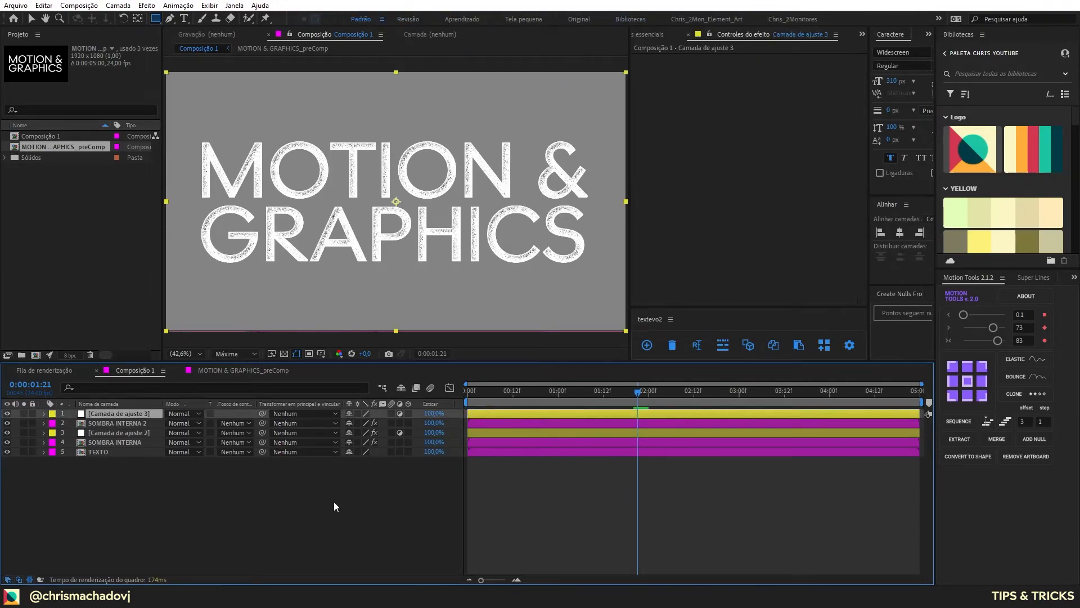
key("Delete")
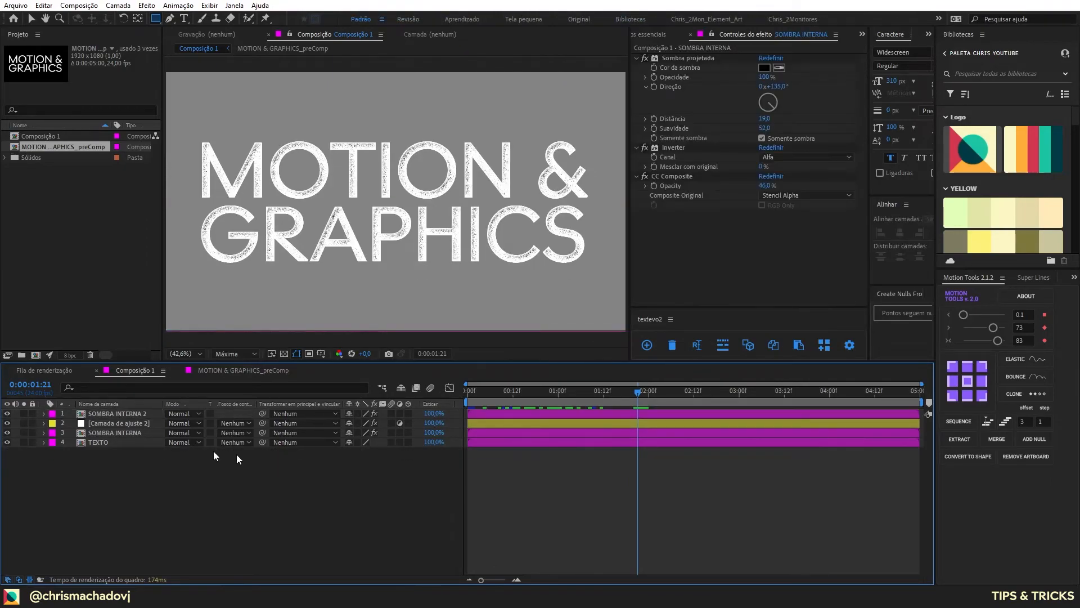
Step: Rename Composição 1 as GRAIN_03, nest it in a new composition and scrub to 0:00:01:18
key("ctrl+k")
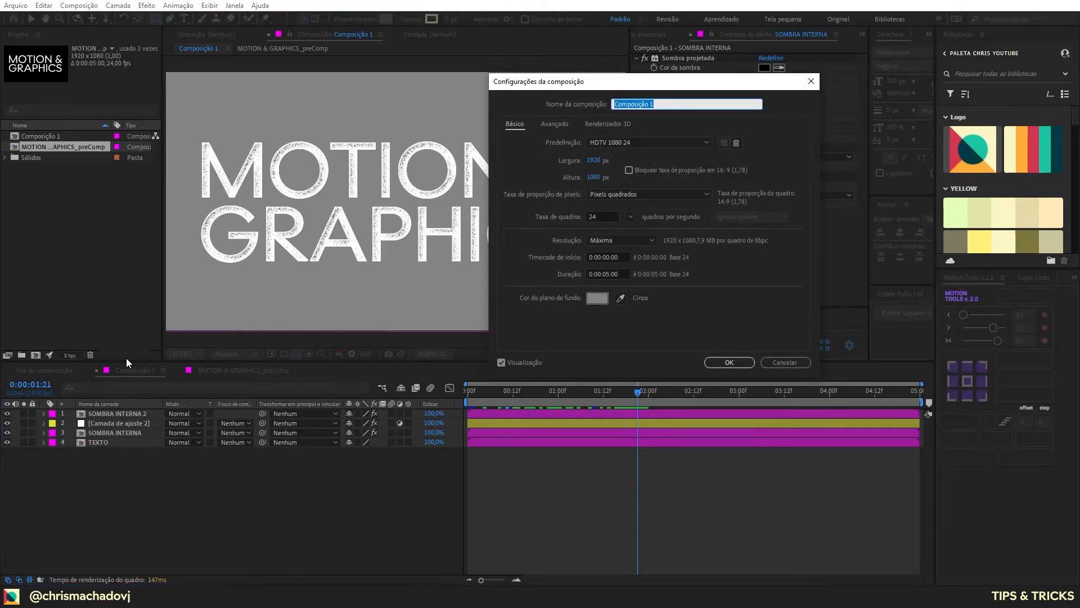
type("GRAIN_03")
key("Return")
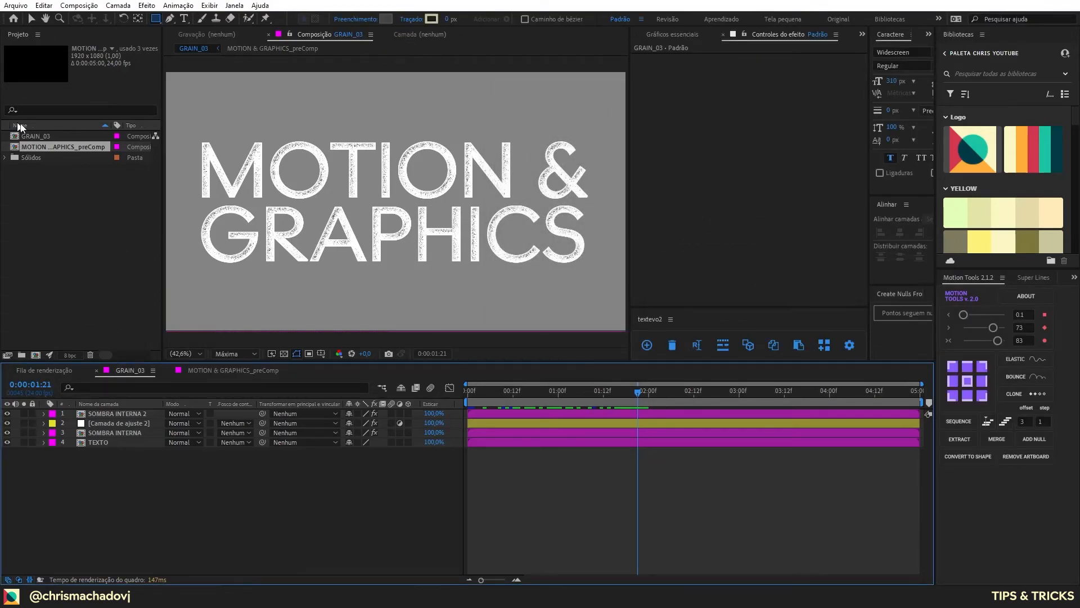
left_click_drag(34, 136, 35, 354)
left_click_drag(503, 400, 627, 409)
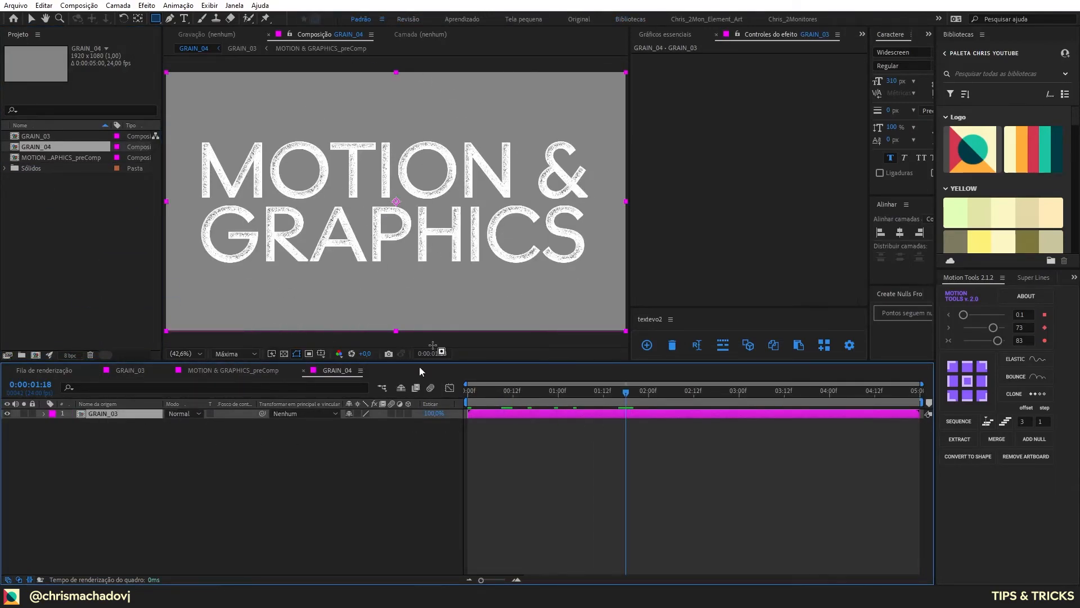
Step: Apply the Tonalidade effect to the nested GRAIN_03 layer
key("ctrl+space")
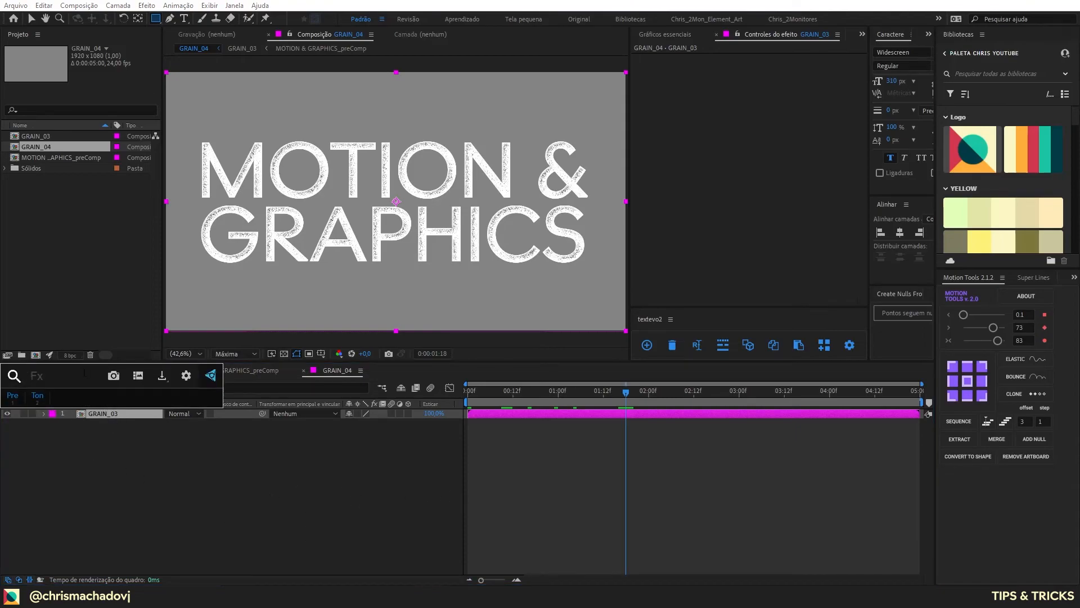
type("ton")
key("Return")
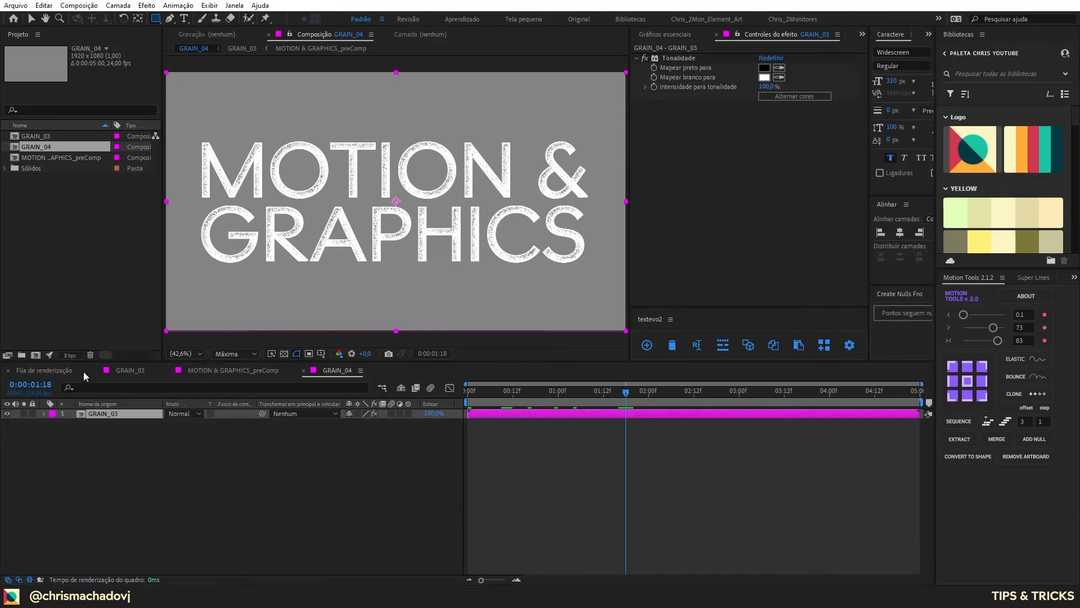
Step: Map Tonalidade's white to the cream and its black to the dark teal sampled from the logo palette
left_click(778, 77)
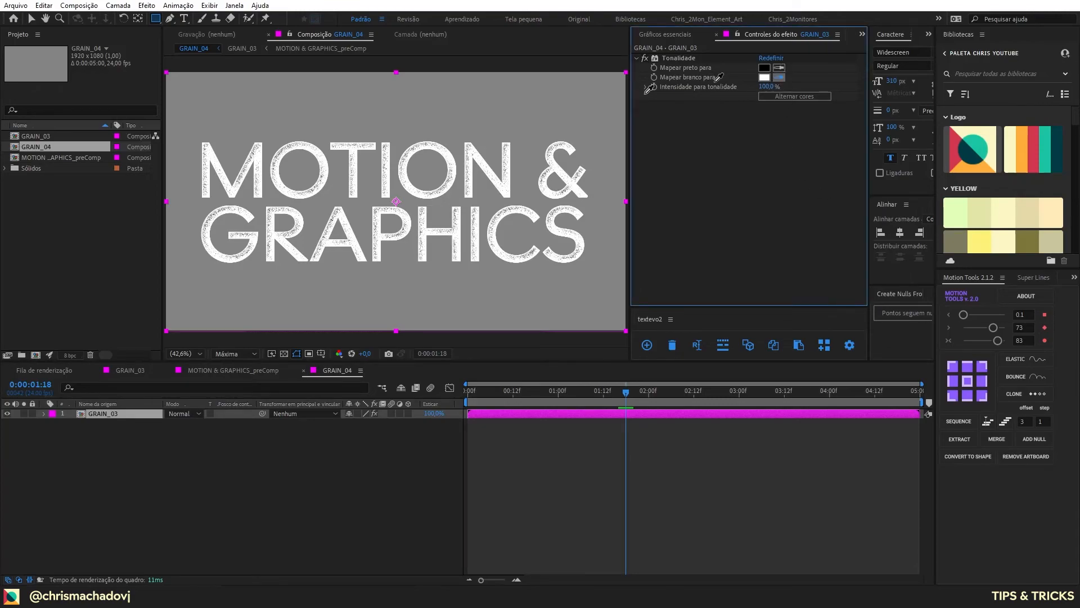
left_click(981, 136)
left_click(779, 68)
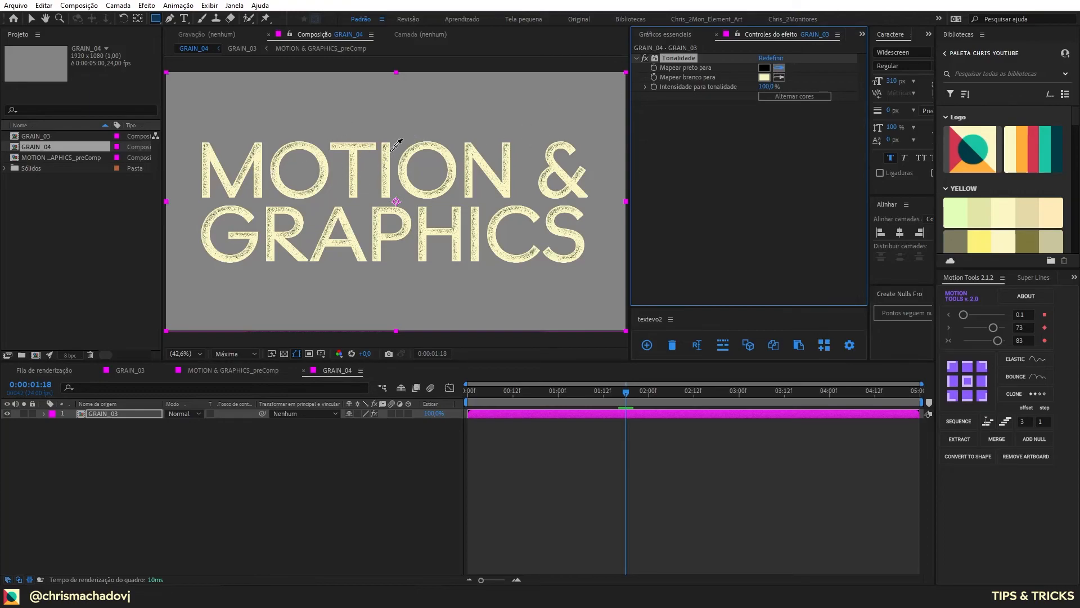
left_click(955, 150)
Step: Create a 1920 x 1080 solid named BG in the logo palette's dark teal, place it beneath GRAIN_03 and reselect GRAIN_03
left_click(276, 479)
key("ctrl+y")
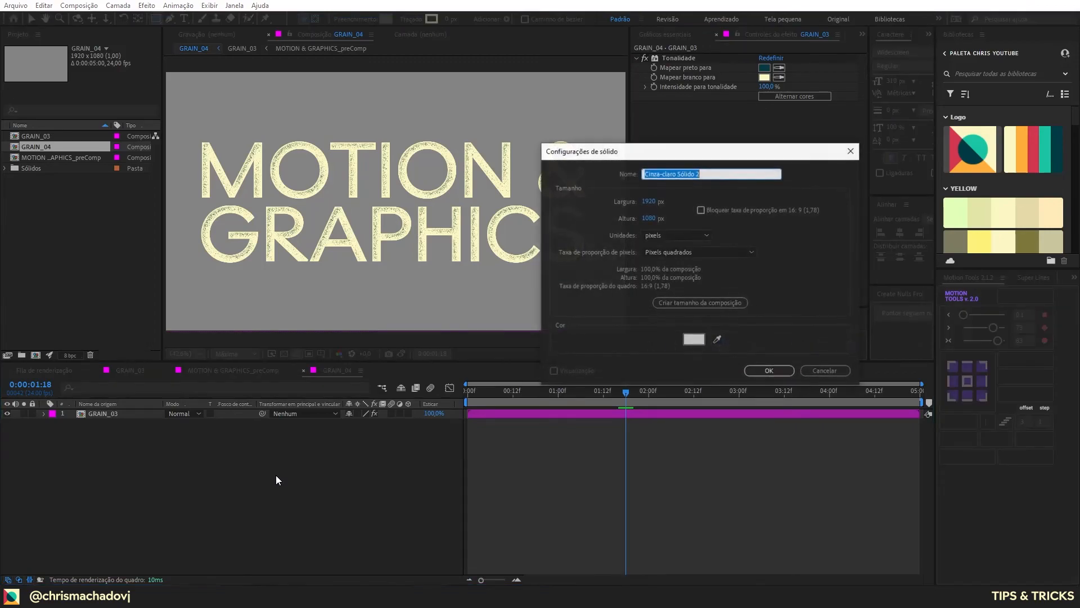
type("BG")
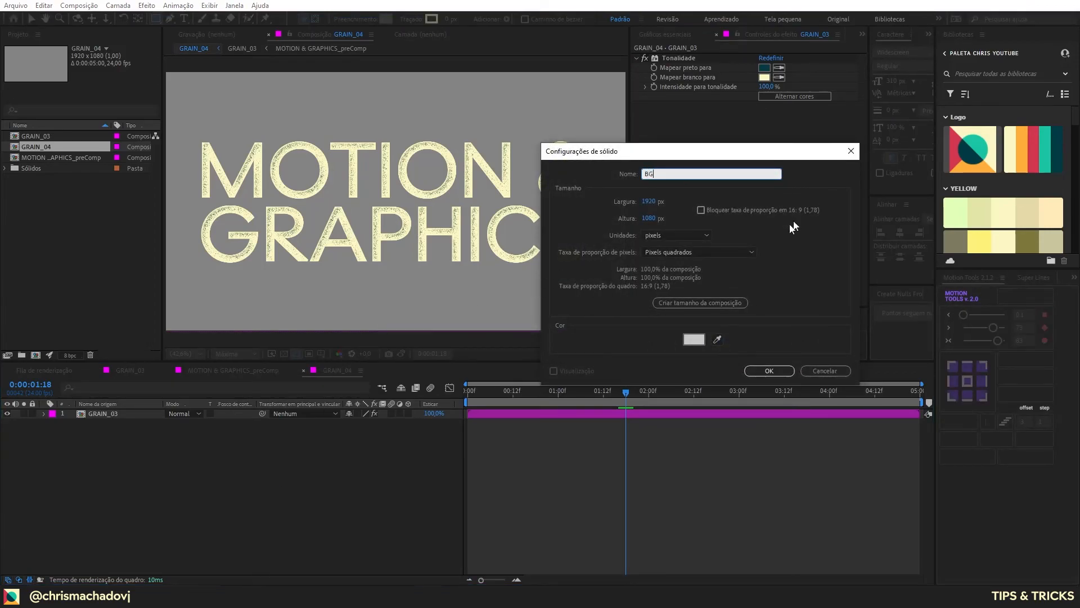
left_click(717, 340)
left_click(966, 147)
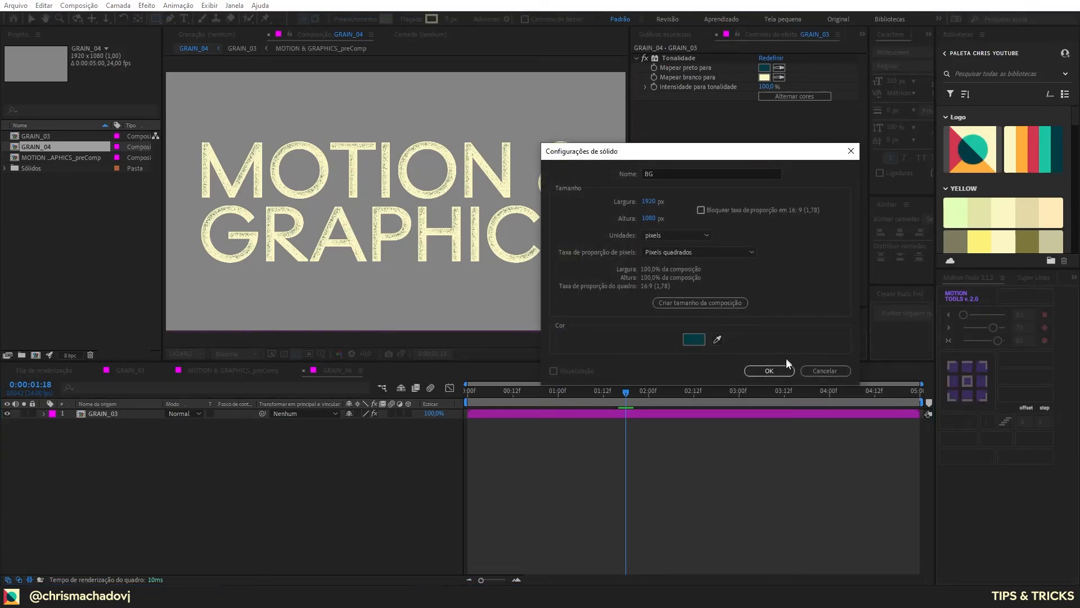
left_click(769, 371)
left_click_drag(101, 413, 113, 437)
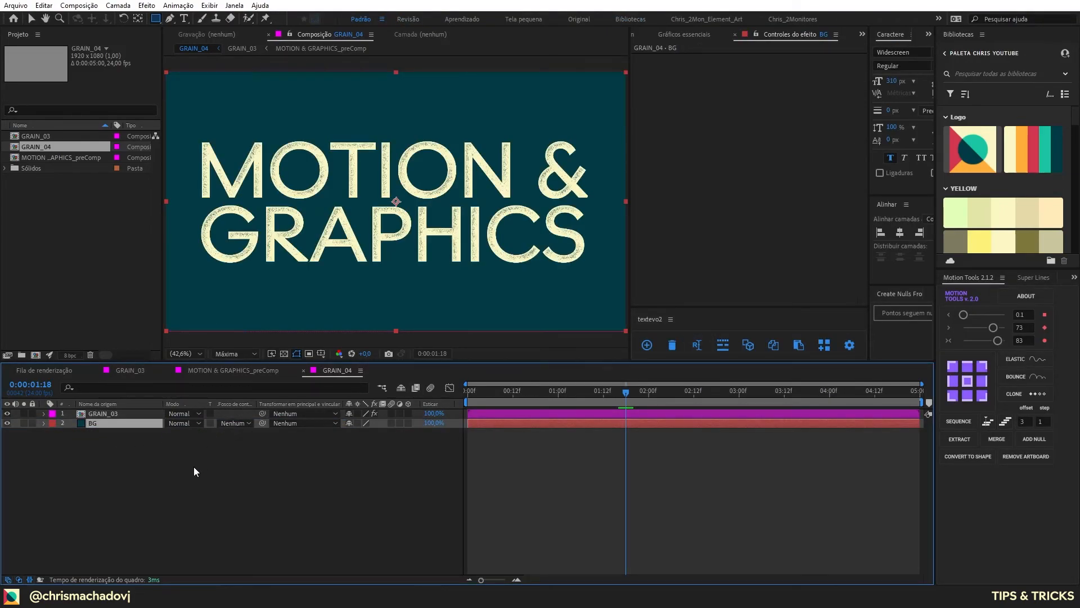
left_click(135, 412)
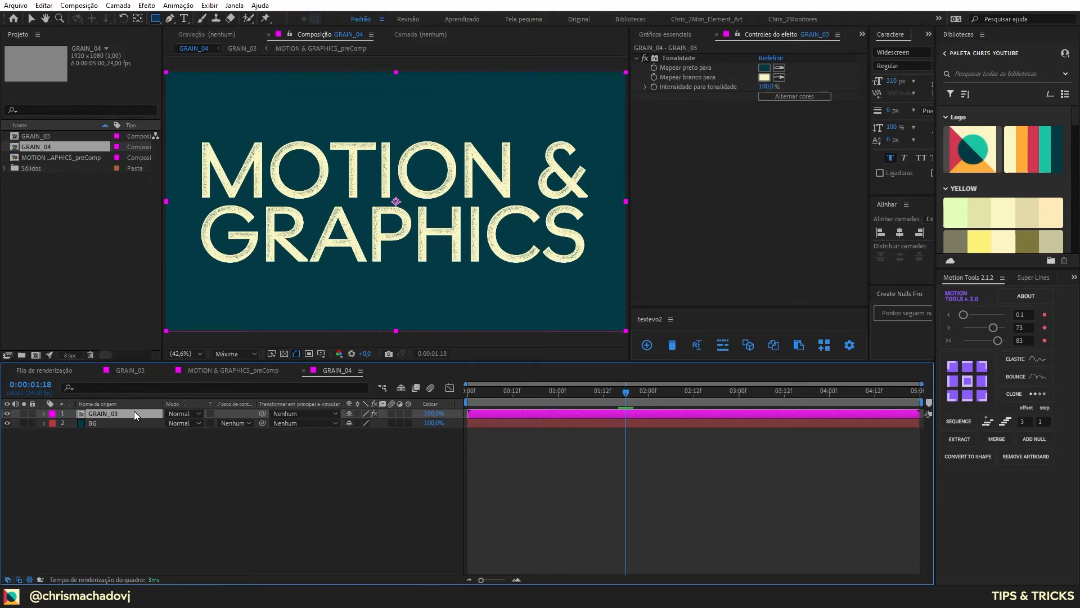